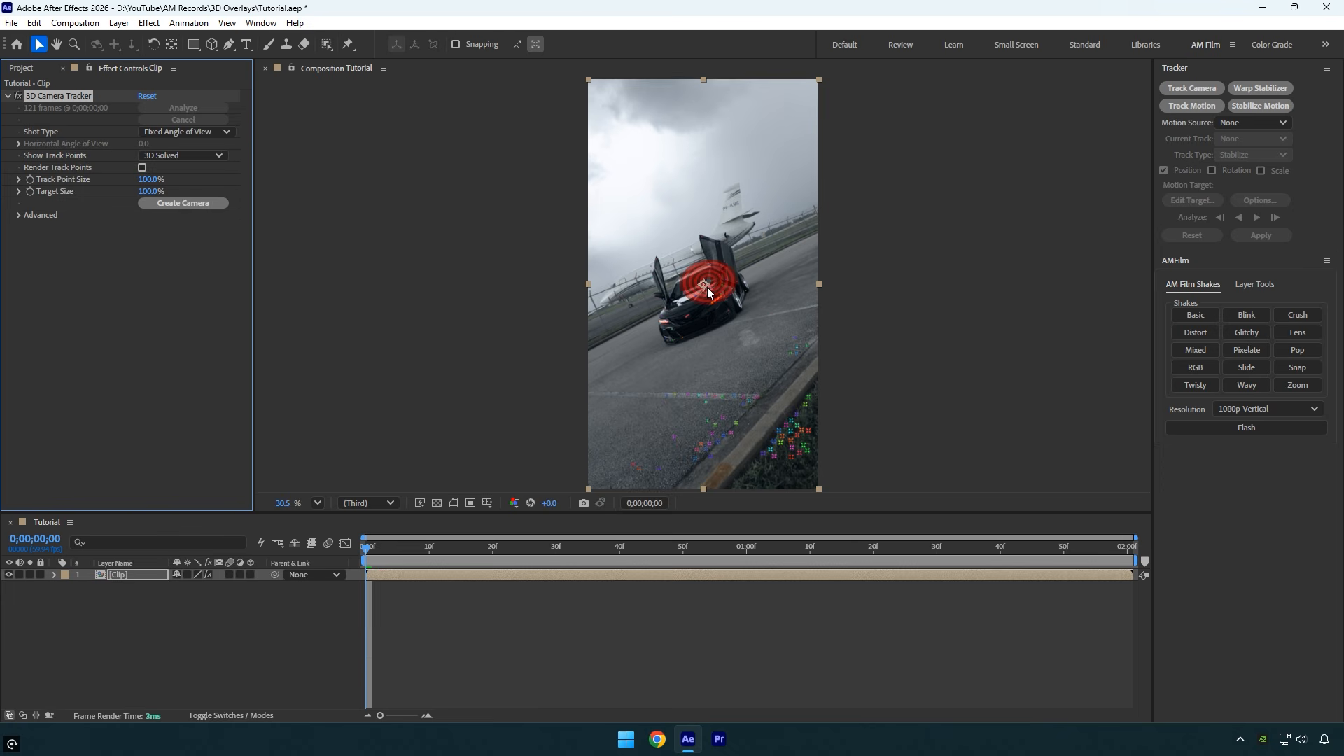
Step: Create a solid and camera from the track points on the car, plus another tracked solid on the foreground asphalt
{"action": "right_click", "coordinate": [707, 287]}
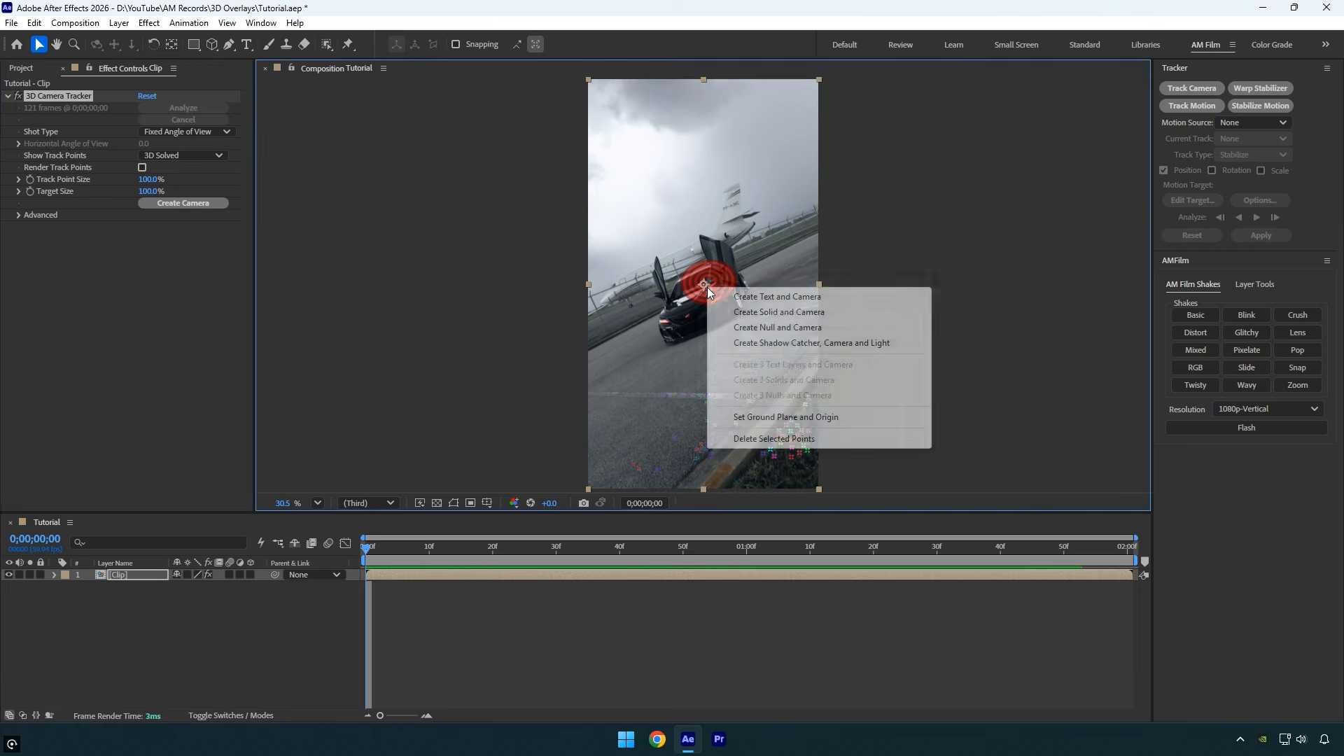
{"action": "left_click", "coordinate": [768, 313]}
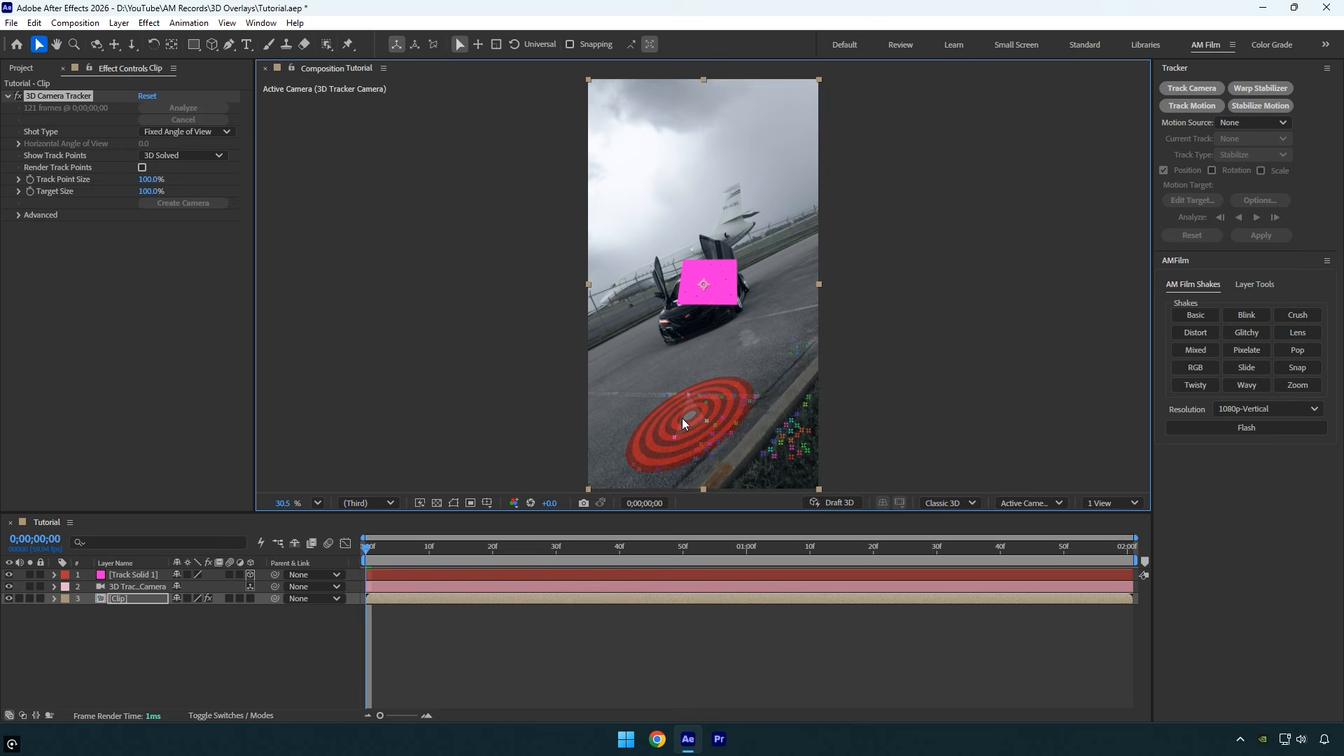
{"action": "right_click", "coordinate": [682, 418]}
{"action": "left_click", "coordinate": [734, 443]}
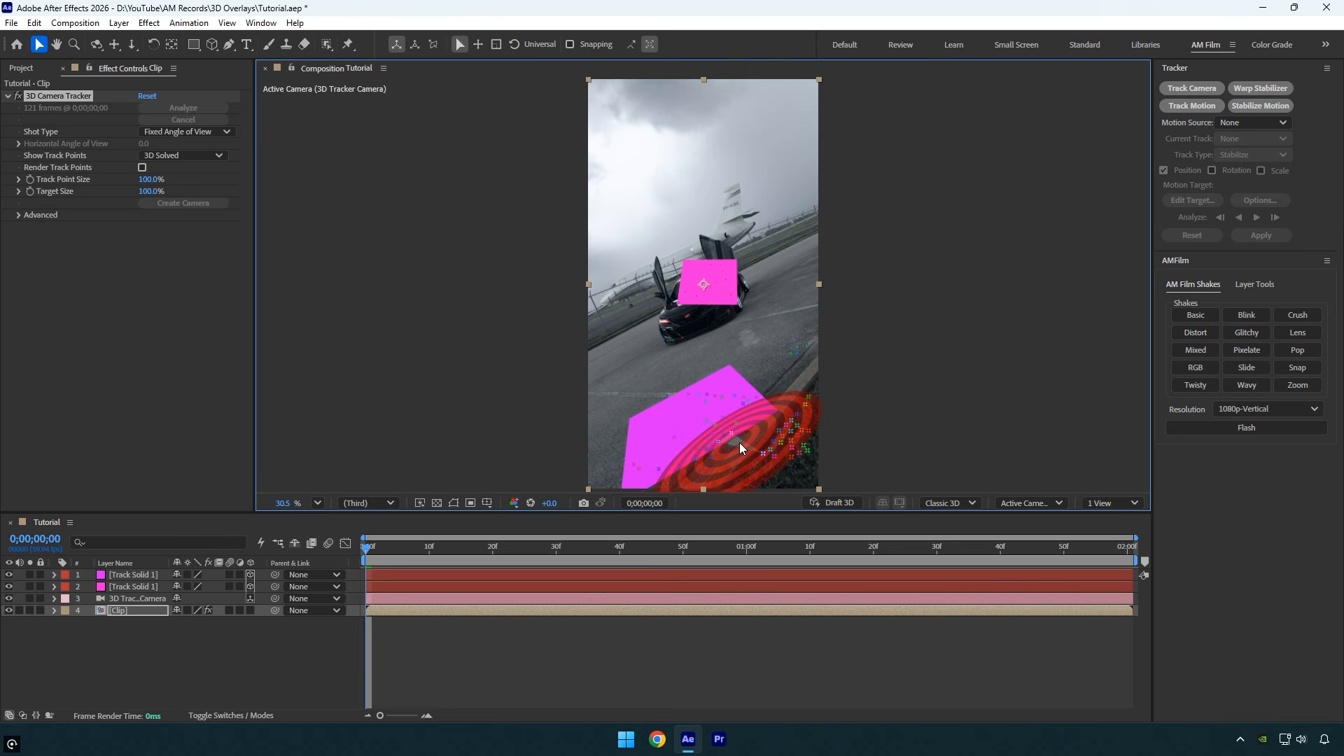
Step: Create a third tracked solid on the distant airplane's nose behind the fence, and fit the whole frame in view
{"action": "scroll", "coordinate": [627, 274], "scroll_direction": "up", "scroll_amount": 10}
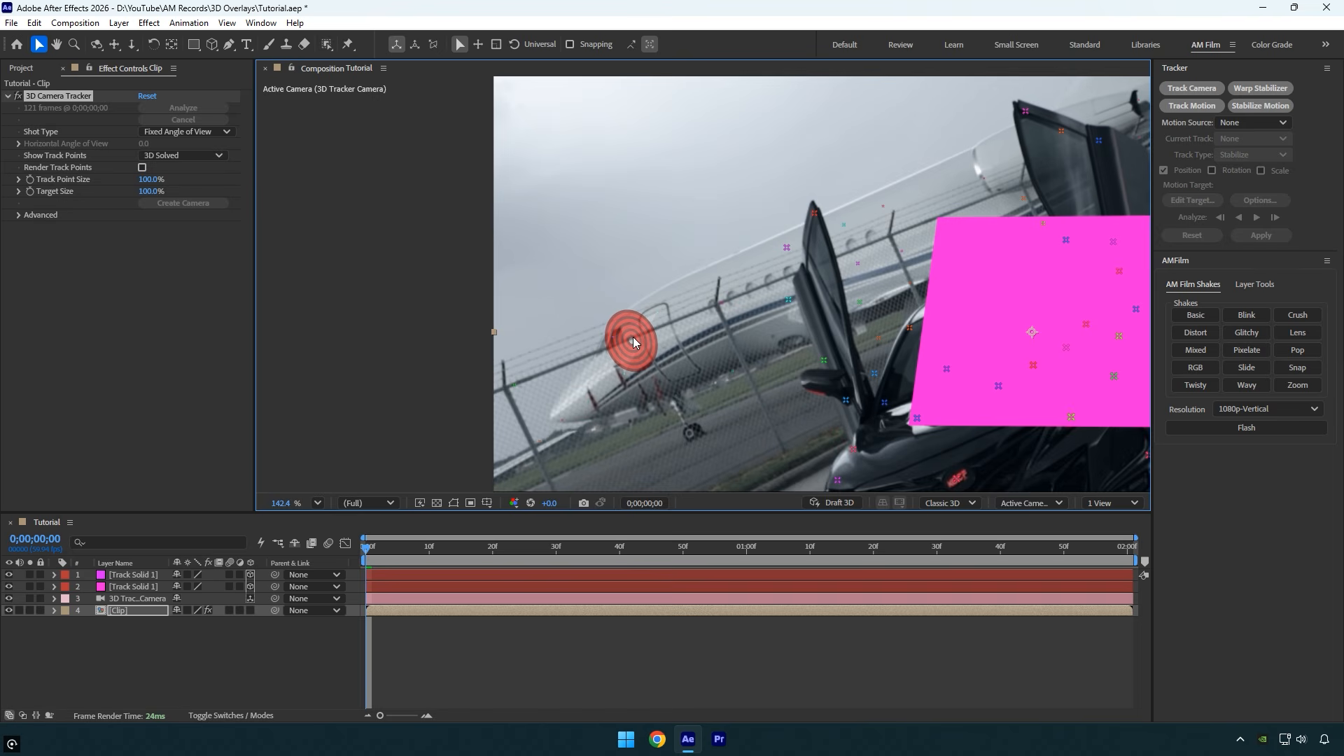
{"action": "right_click", "coordinate": [633, 337]}
{"action": "left_click", "coordinate": [670, 363]}
{"action": "key", "text": "shift+slash"}
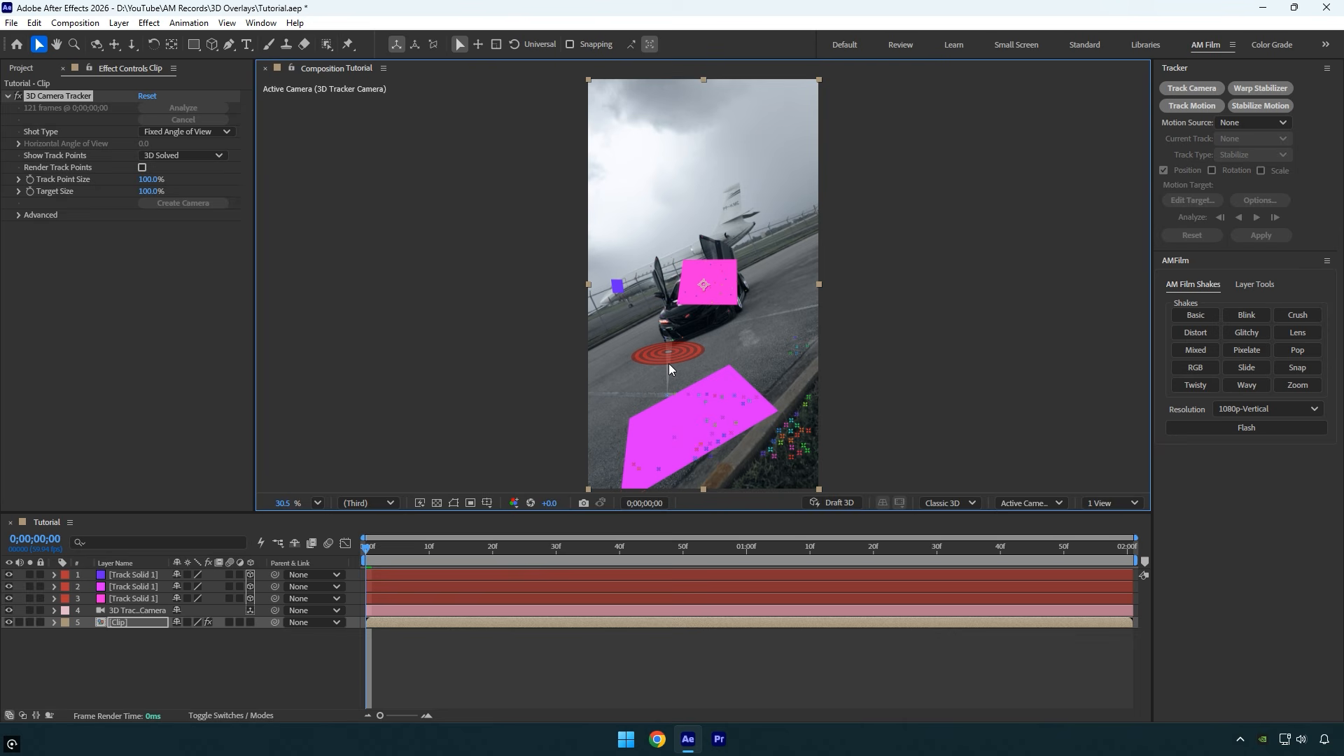
Step: Scale the car's track solid down to 73% and shrink the ground's track solid to a much smaller size
{"action": "left_click", "coordinate": [117, 603]}
{"action": "key", "text": "s"}
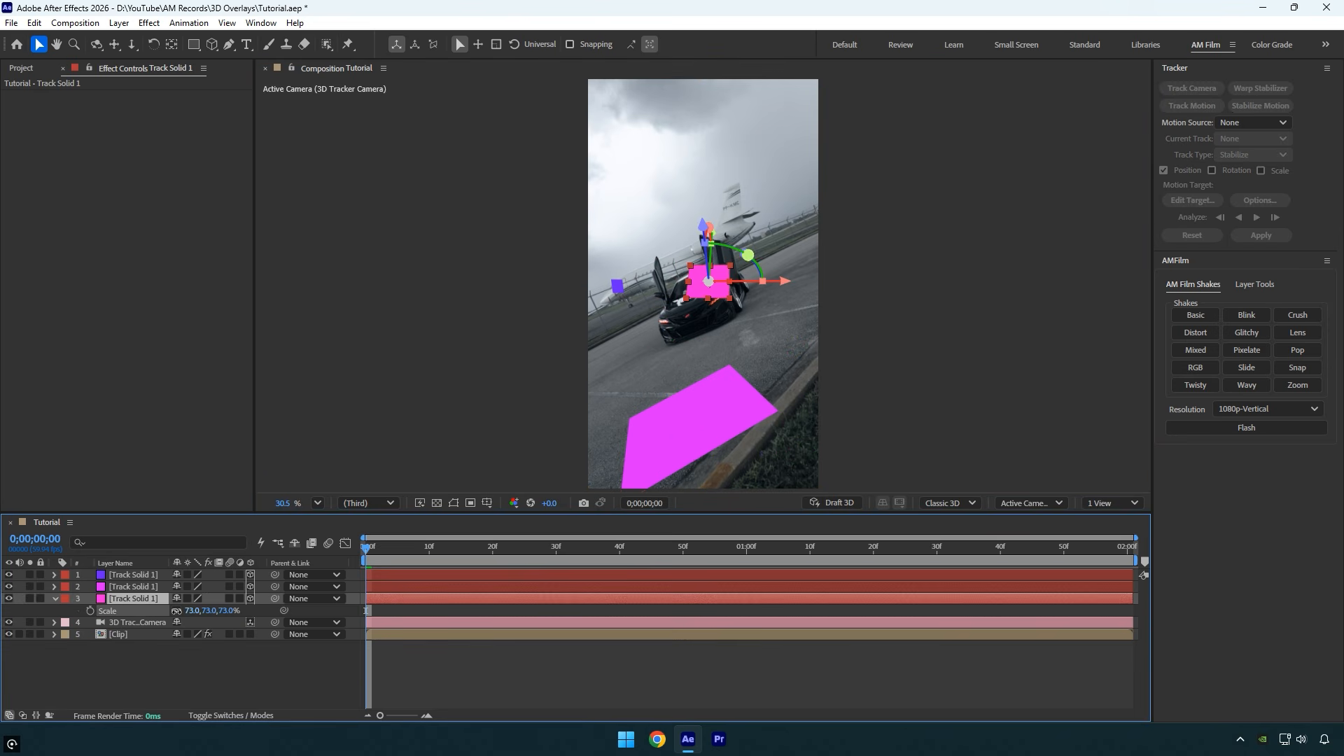
{"action": "left_click", "coordinate": [121, 588]}
{"action": "key", "text": "s"}
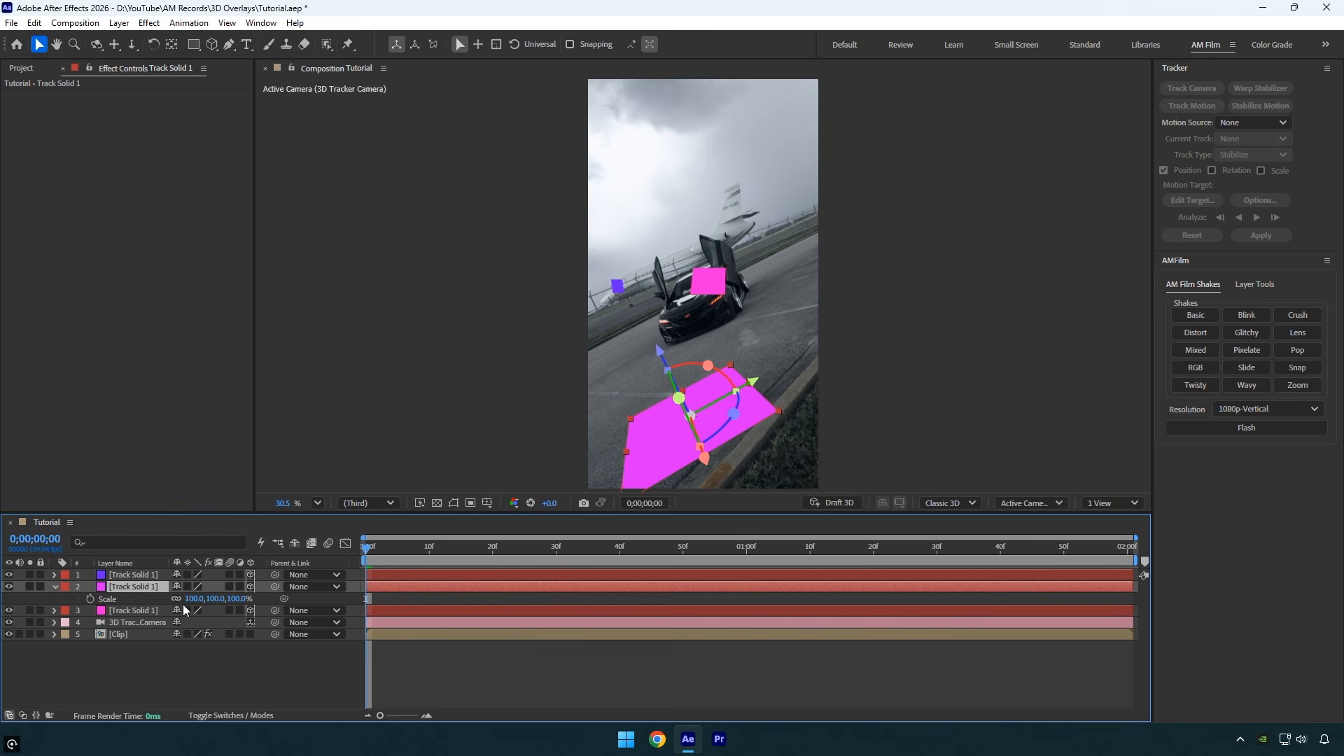
{"action": "left_click_drag", "start_coordinate": [182, 604], "coordinate": [176, 599]}
{"action": "key", "text": "s"}
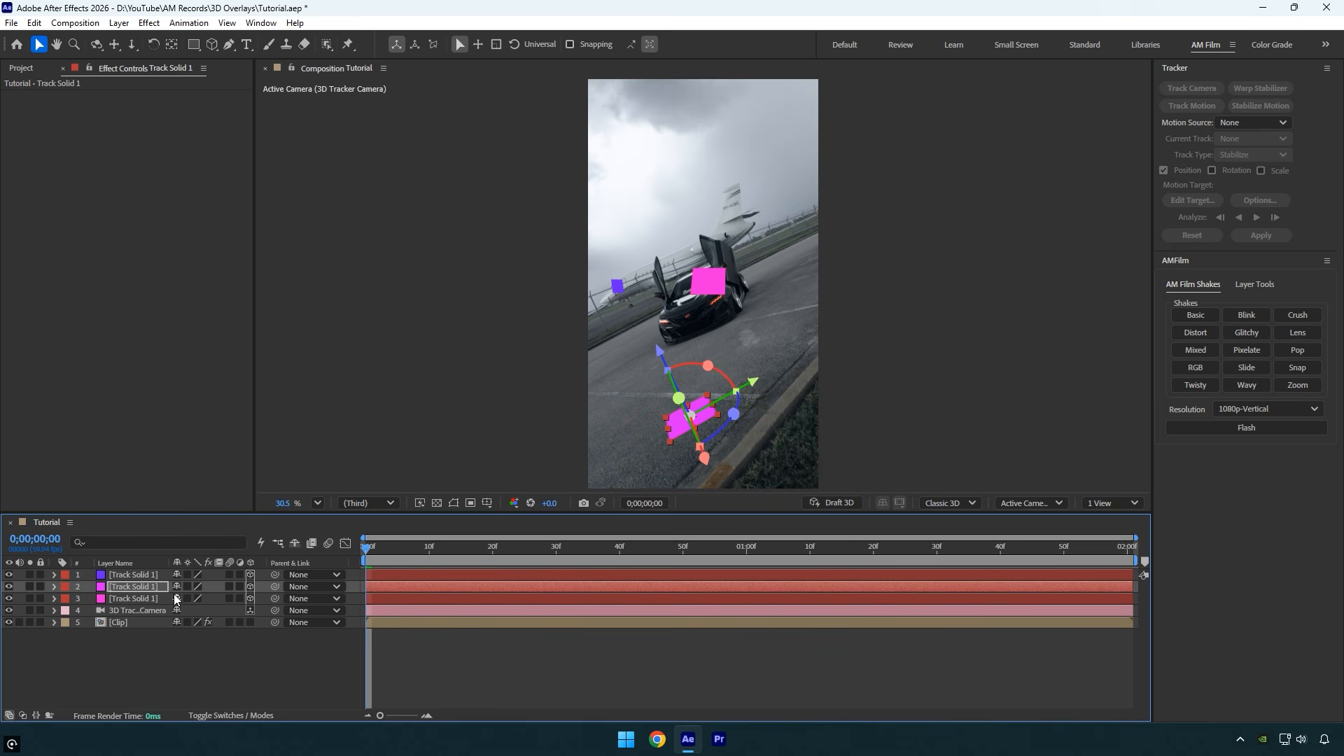
{"action": "mouse_move", "coordinate": [388, 548]}
{"action": "left_mouse_down"}
{"action": "mouse_move", "coordinate": [943, 550]}
{"action": "mouse_move", "coordinate": [365, 548]}
{"action": "left_mouse_up"}
Step: Rename the track solid on the car to "car" and the one on the asphalt to "ground"
{"action": "left_click", "coordinate": [128, 598]}
{"action": "key", "text": "Return"}
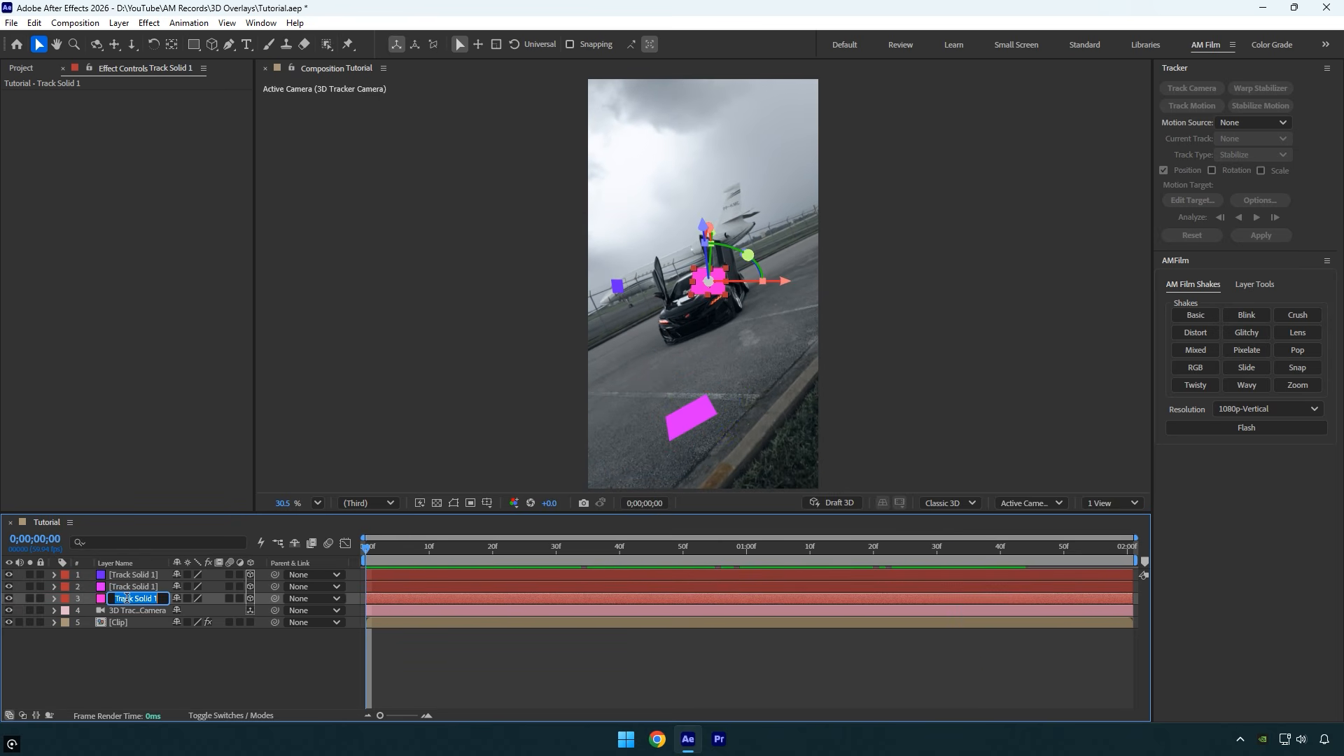
{"action": "type", "text": "car"}
{"action": "key", "text": "Return"}
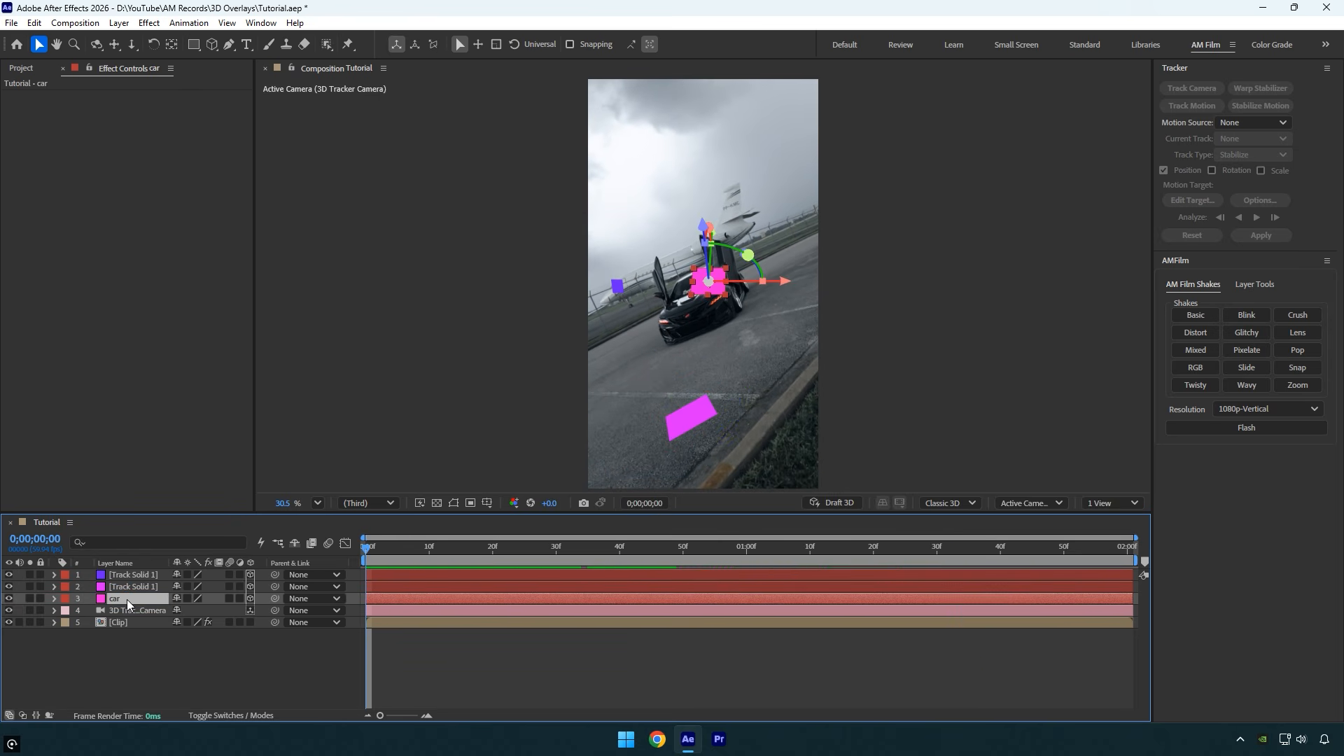
{"action": "left_click", "coordinate": [133, 587]}
{"action": "key", "text": "Return"}
{"action": "type", "text": "ground"}
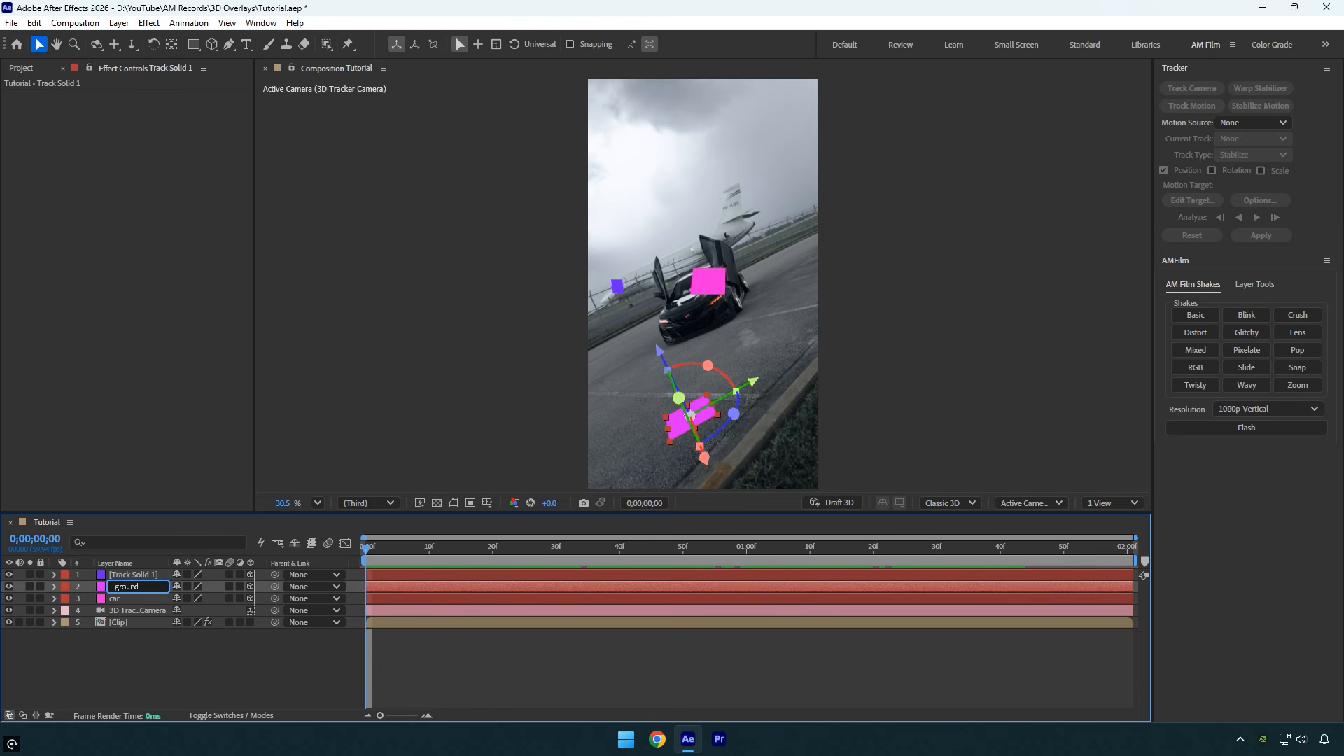
{"action": "key", "text": "Return"}
Step: Rename the remaining track solid near the airplane to "background"
{"action": "left_click", "coordinate": [133, 577]}
{"action": "key", "text": "Return"}
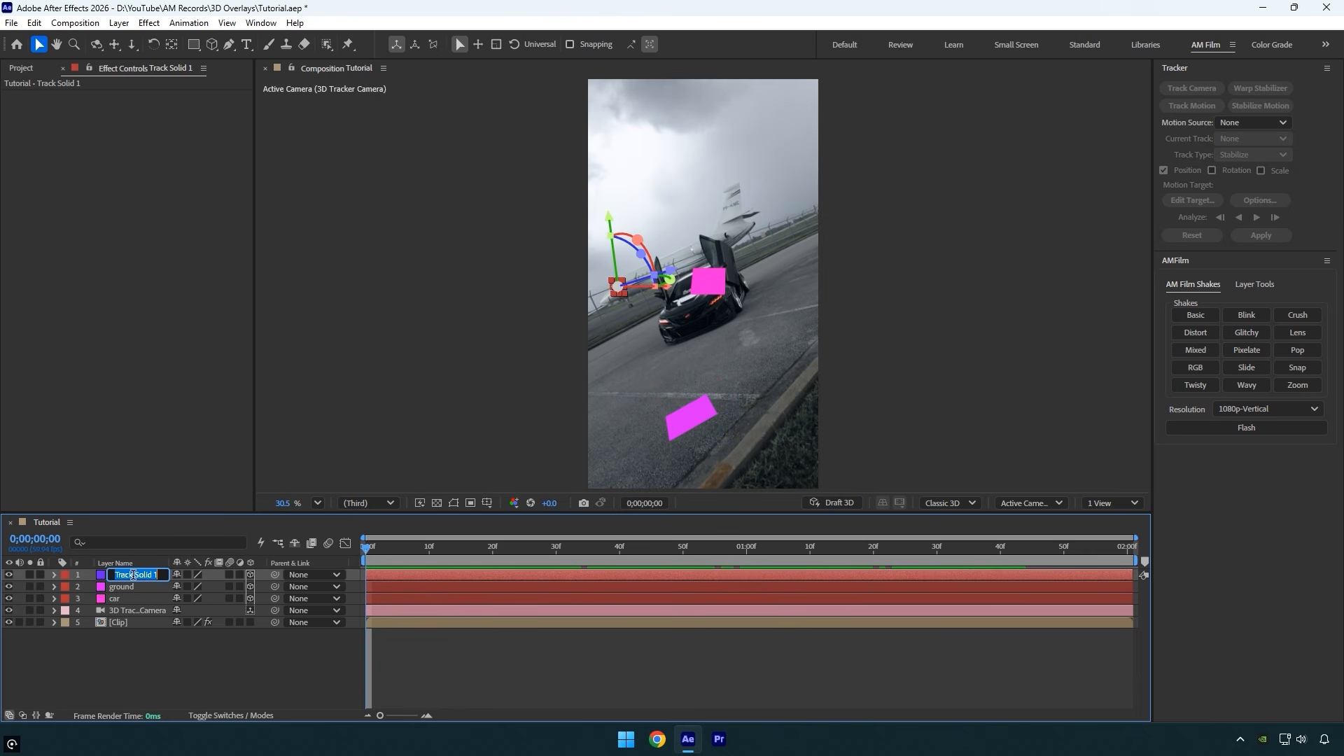
{"action": "type", "text": "background"}
{"action": "key", "text": "Return"}
Step: Add the png1.png overlay as the topmost layer of the composition and make it a 3D layer
{"action": "left_click", "coordinate": [21, 68]}
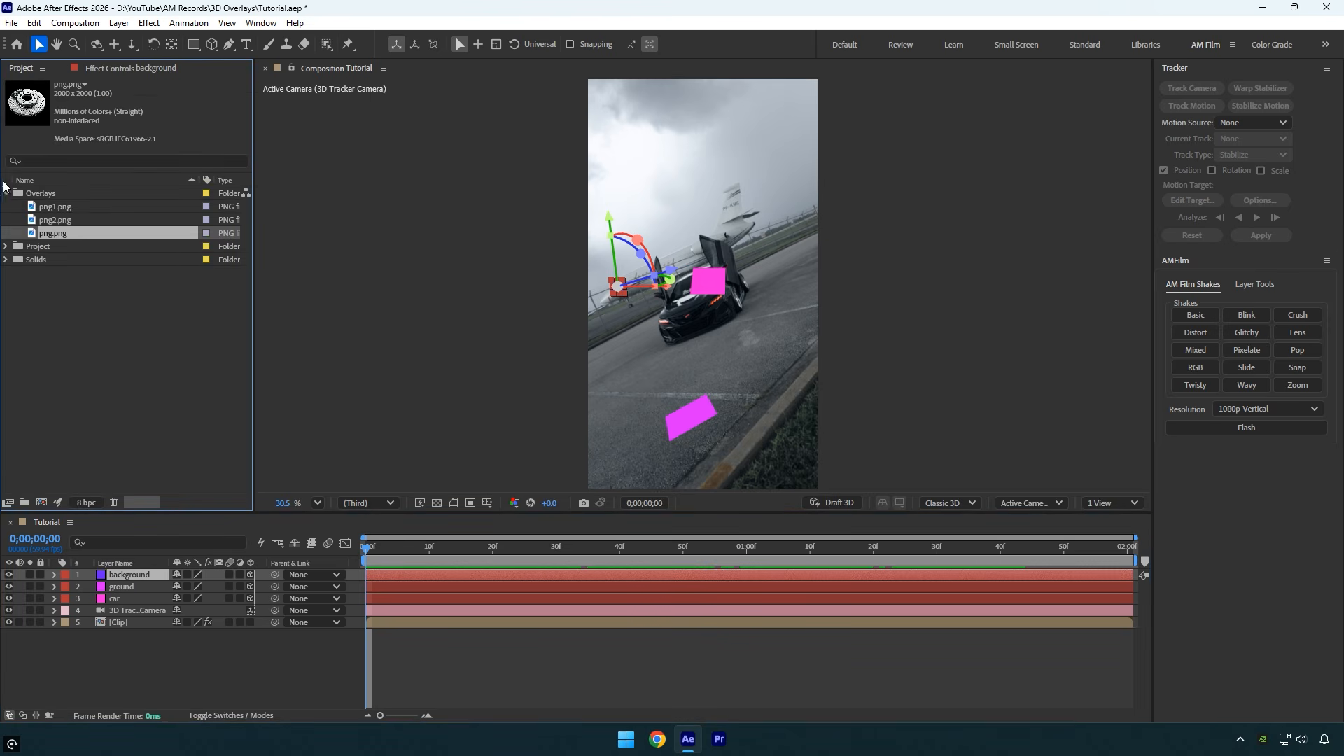
{"action": "left_click_drag", "start_coordinate": [59, 210], "coordinate": [126, 575]}
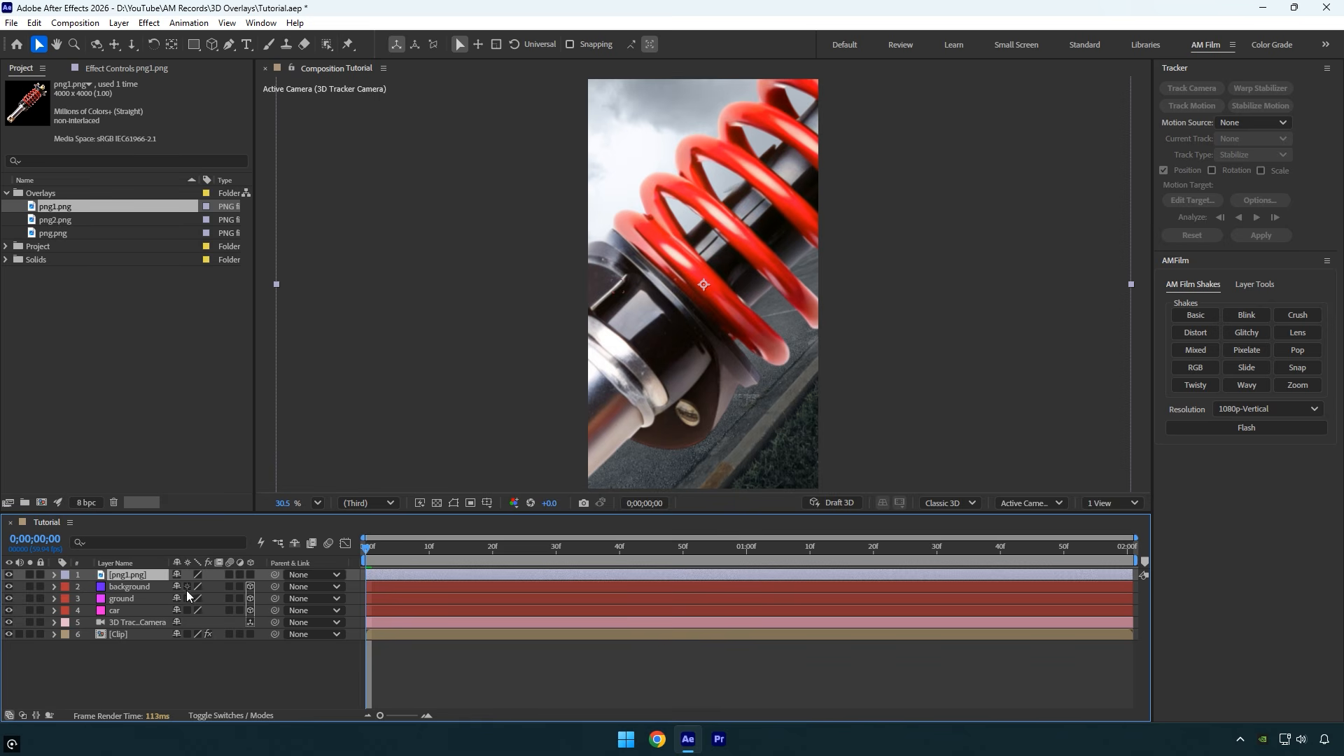
{"action": "left_click", "coordinate": [250, 575]}
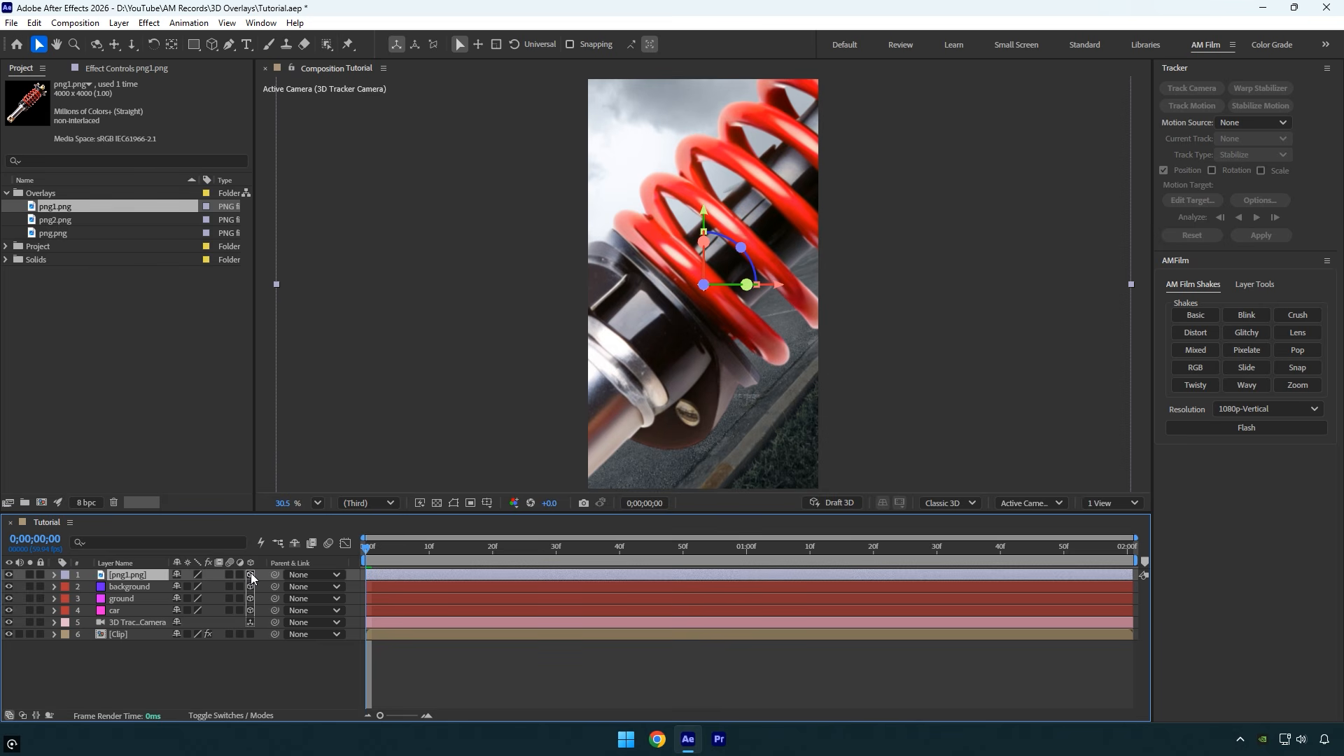
{"action": "mouse_move", "coordinate": [366, 548]}
{"action": "left_mouse_down"}
{"action": "mouse_move", "coordinate": [824, 547]}
{"action": "mouse_move", "coordinate": [362, 550]}
{"action": "left_mouse_up"}
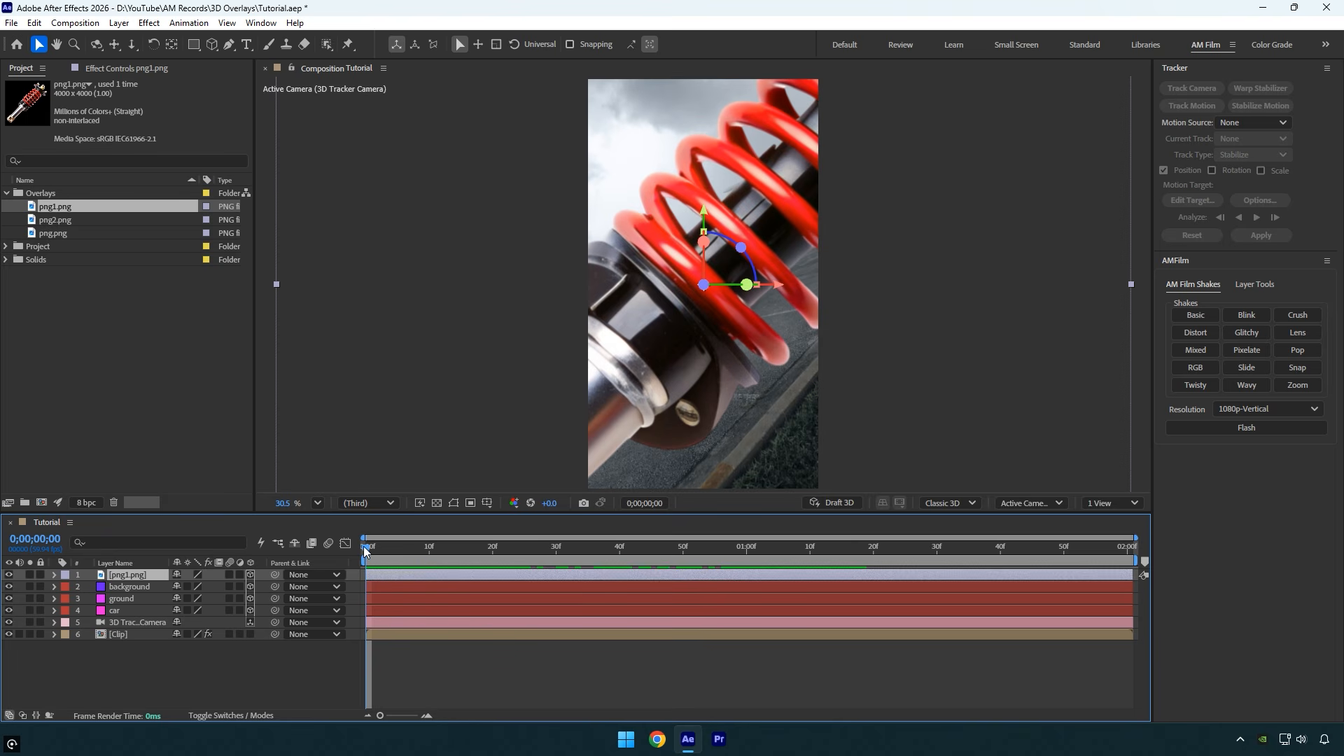
Step: Move png1.png out of the frame and give it the position copied from the car solid
{"action": "left_click_drag", "start_coordinate": [660, 321], "coordinate": [950, 379]}
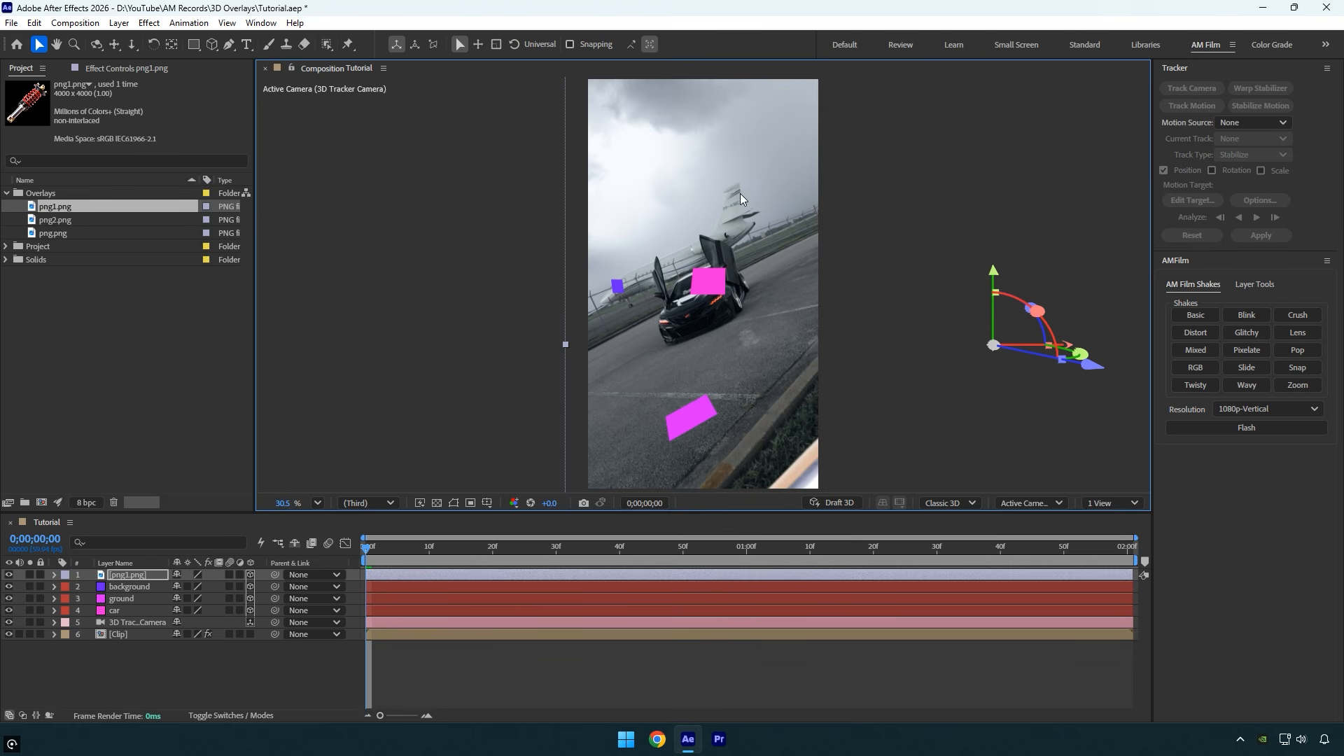
{"action": "left_click", "coordinate": [123, 610]}
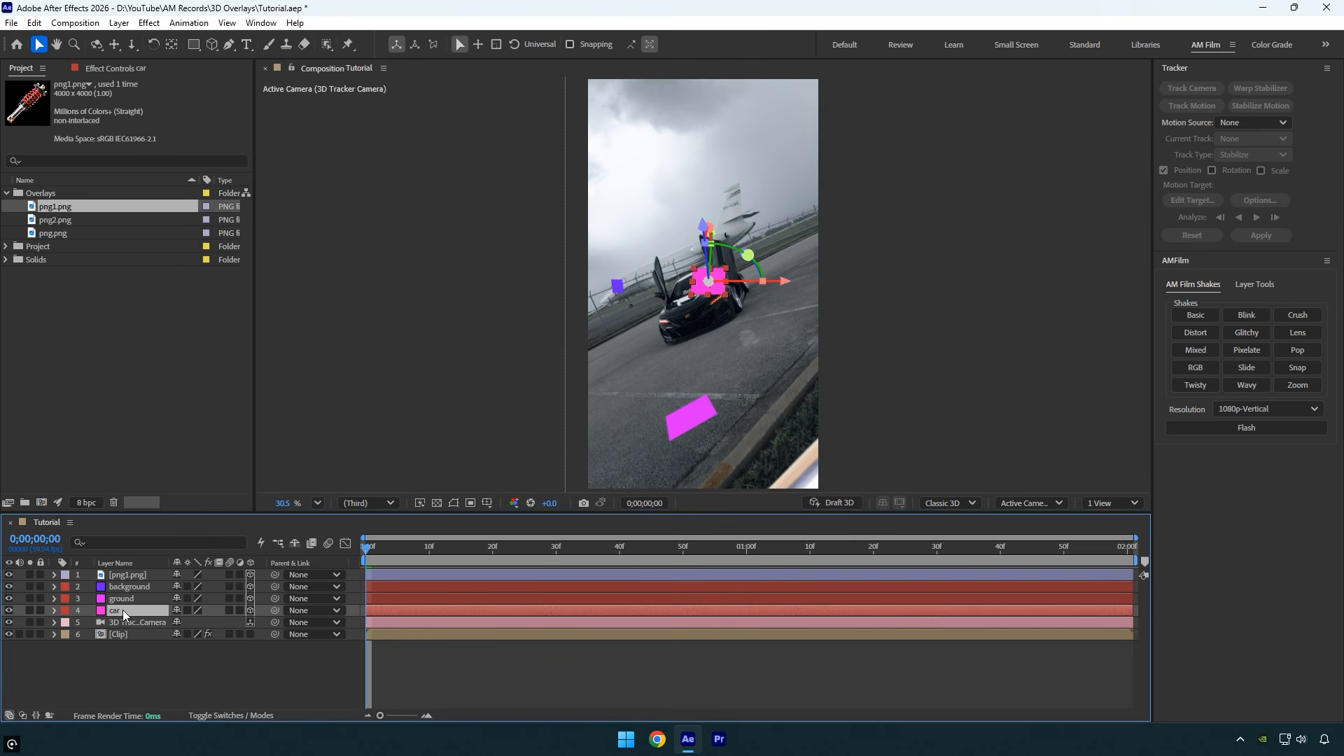
{"action": "key", "text": "p"}
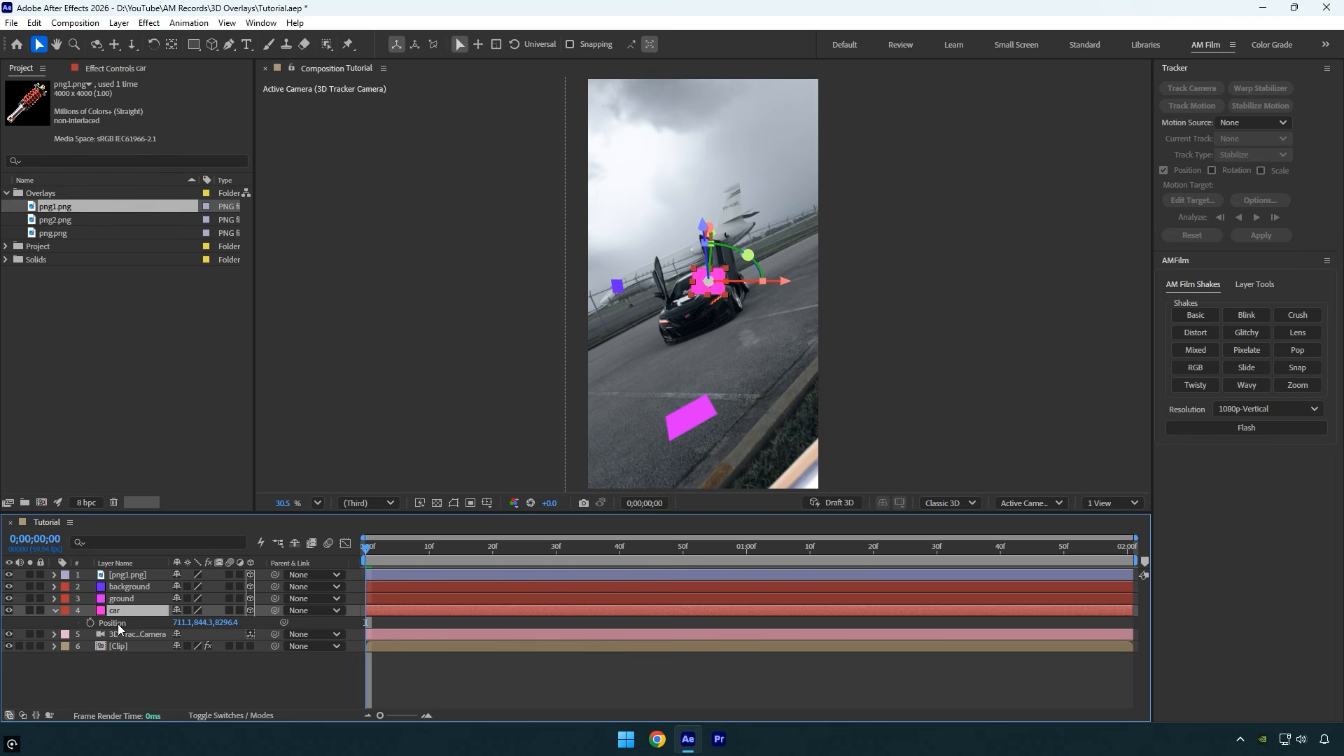
{"action": "left_click", "coordinate": [131, 577]}
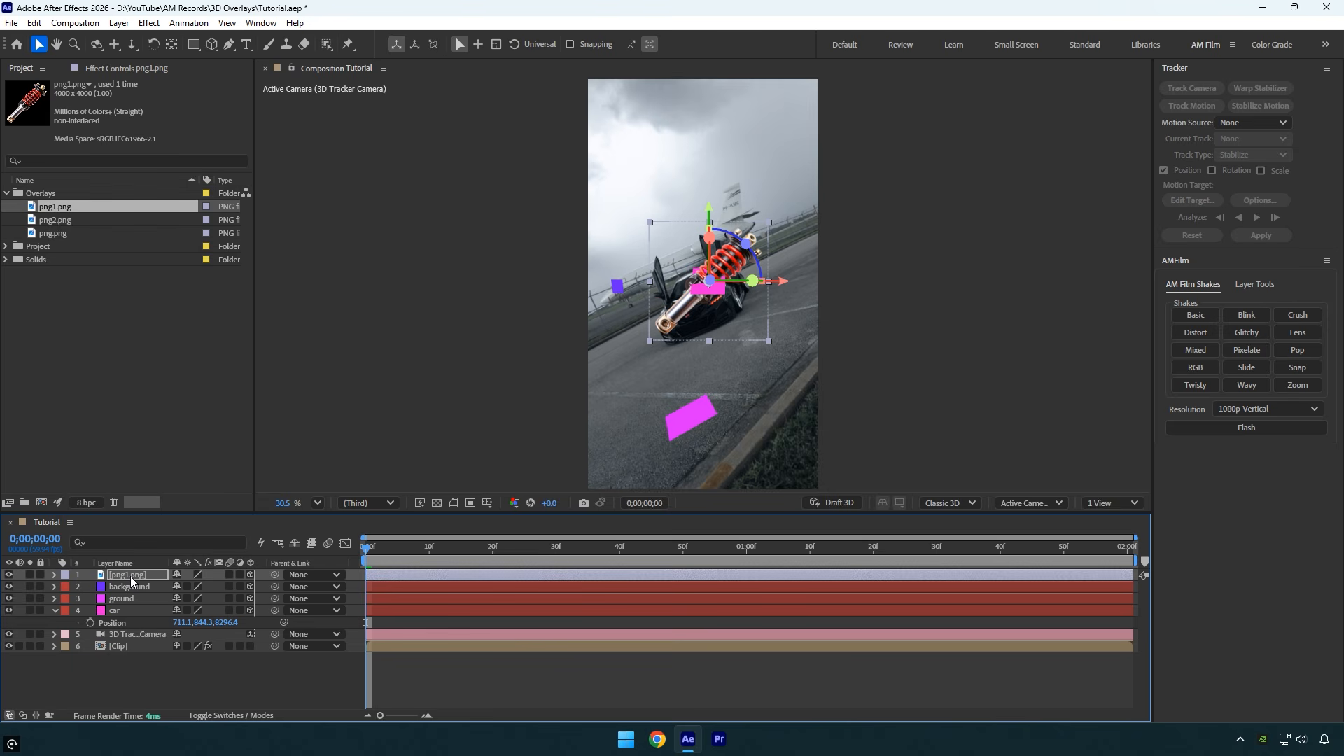
Step: Scale png1.png to 61%, shift it up and slightly right above the car, and preview the tracked motion
{"action": "key", "text": "s"}
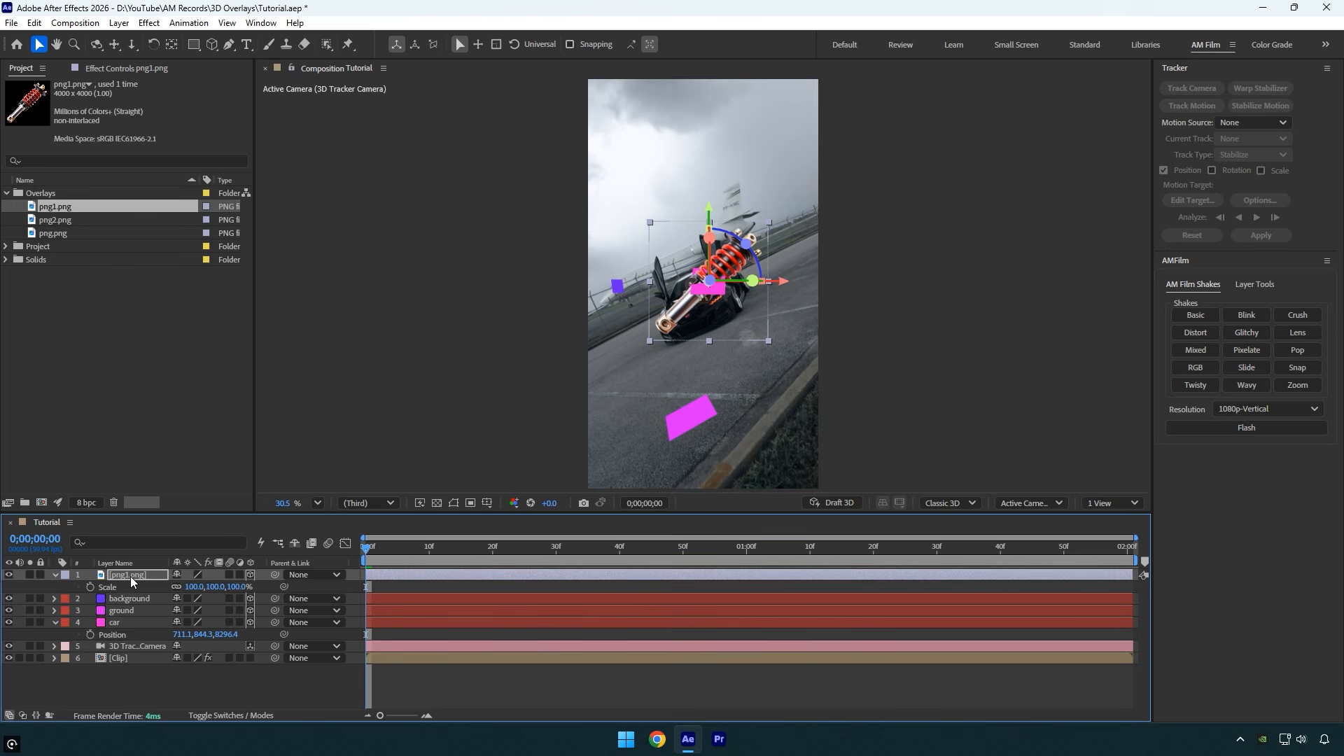
{"action": "left_click_drag", "start_coordinate": [199, 587], "coordinate": [170, 588]}
{"action": "left_click_drag", "start_coordinate": [709, 210], "coordinate": [708, 167]}
{"action": "mouse_move", "coordinate": [781, 234]}
{"action": "left_mouse_down"}
{"action": "mouse_move", "coordinate": [813, 242]}
{"action": "mouse_move", "coordinate": [785, 210]}
{"action": "mouse_move", "coordinate": [799, 227]}
{"action": "left_mouse_up"}
{"action": "key", "text": "space"}
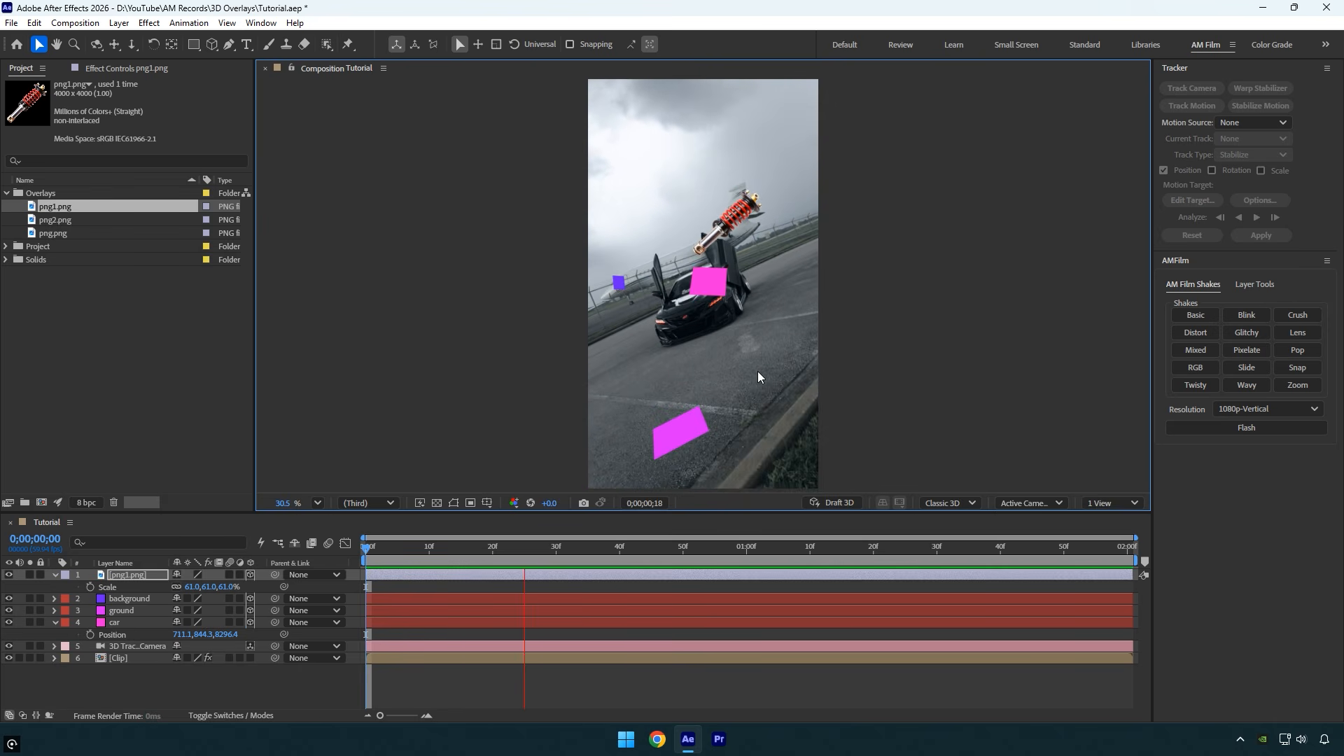
{"action": "key", "text": "space"}
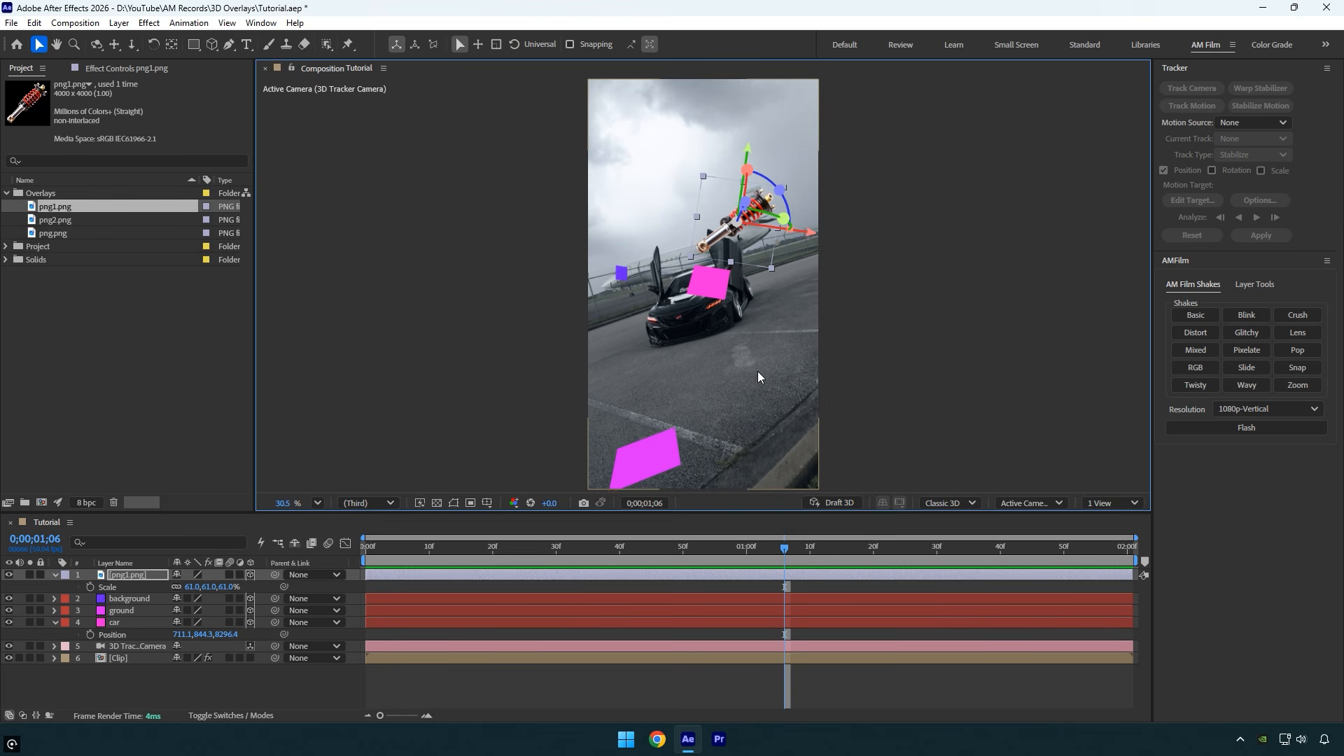
Step: Add the png2.png overlay as the topmost 3D layer and move it out of the frame's center
{"action": "left_click", "coordinate": [61, 225]}
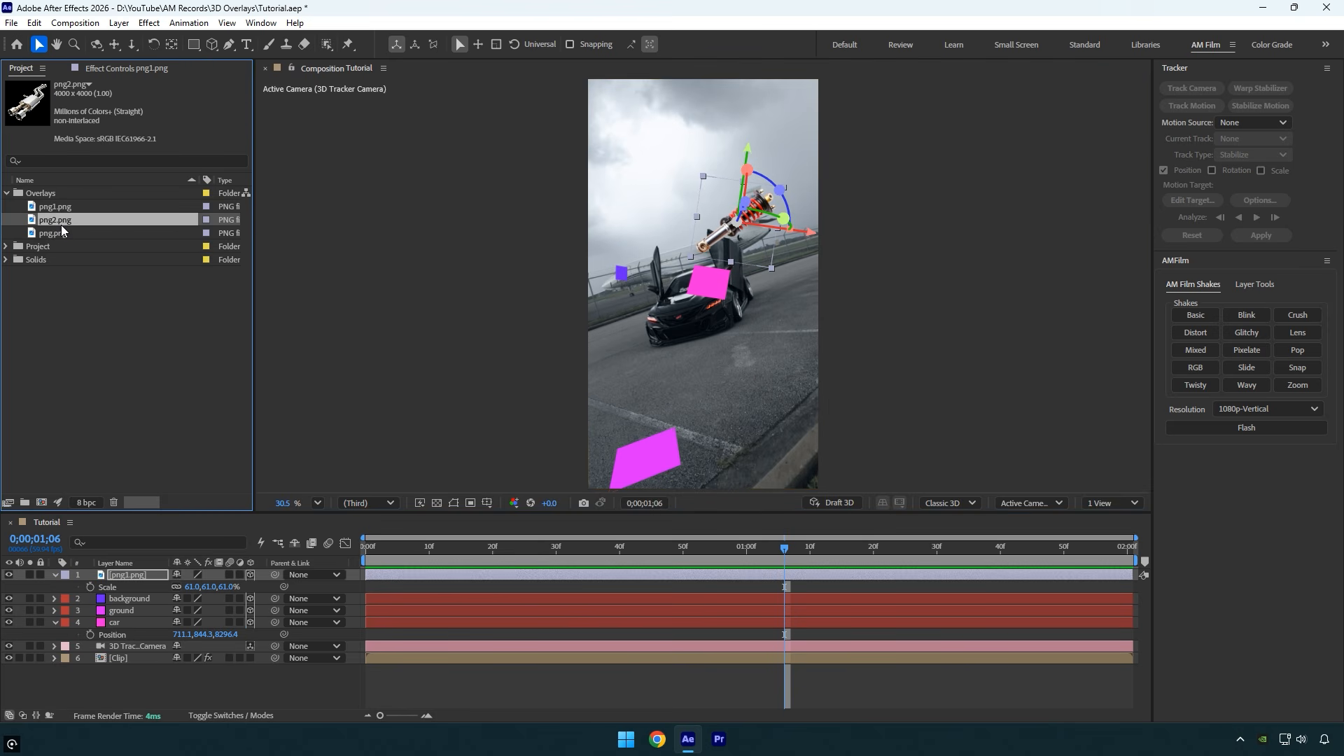
{"action": "left_click_drag", "start_coordinate": [61, 224], "coordinate": [121, 574]}
{"action": "left_click", "coordinate": [251, 574]}
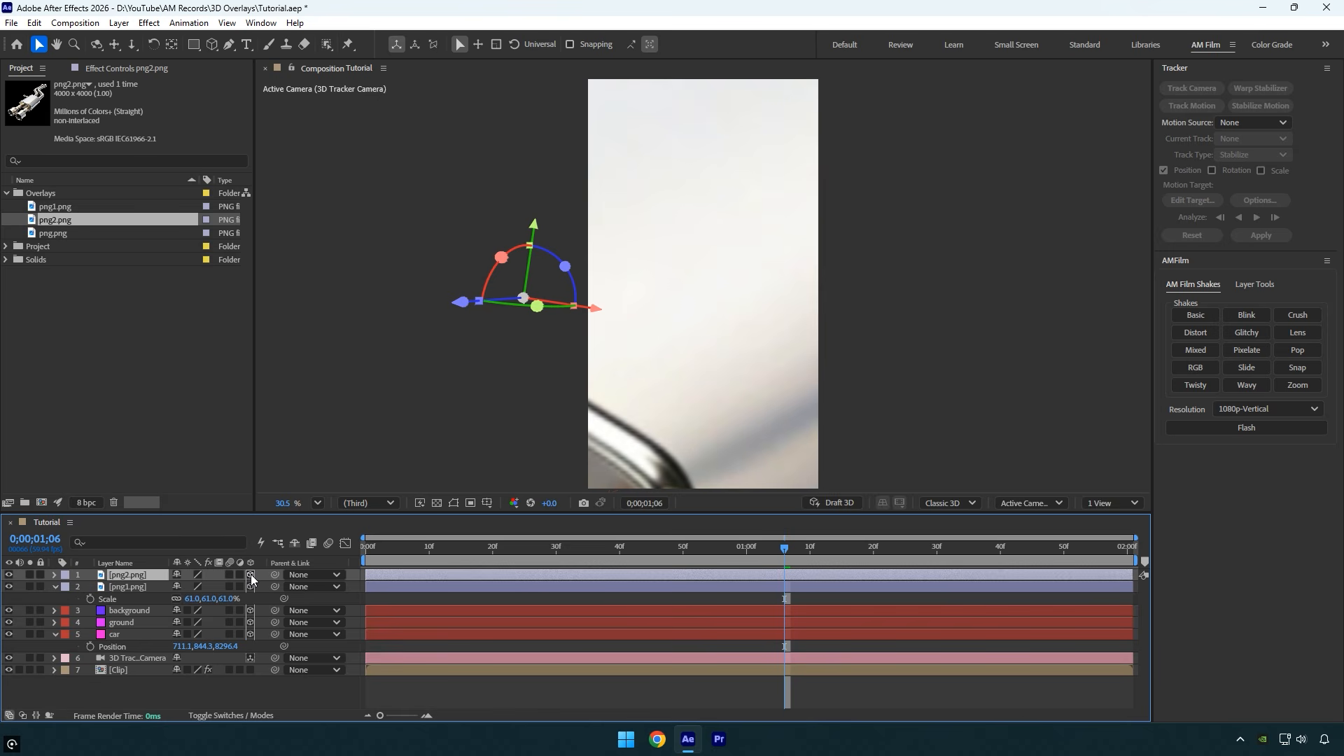
{"action": "left_click_drag", "start_coordinate": [678, 289], "coordinate": [903, 512]}
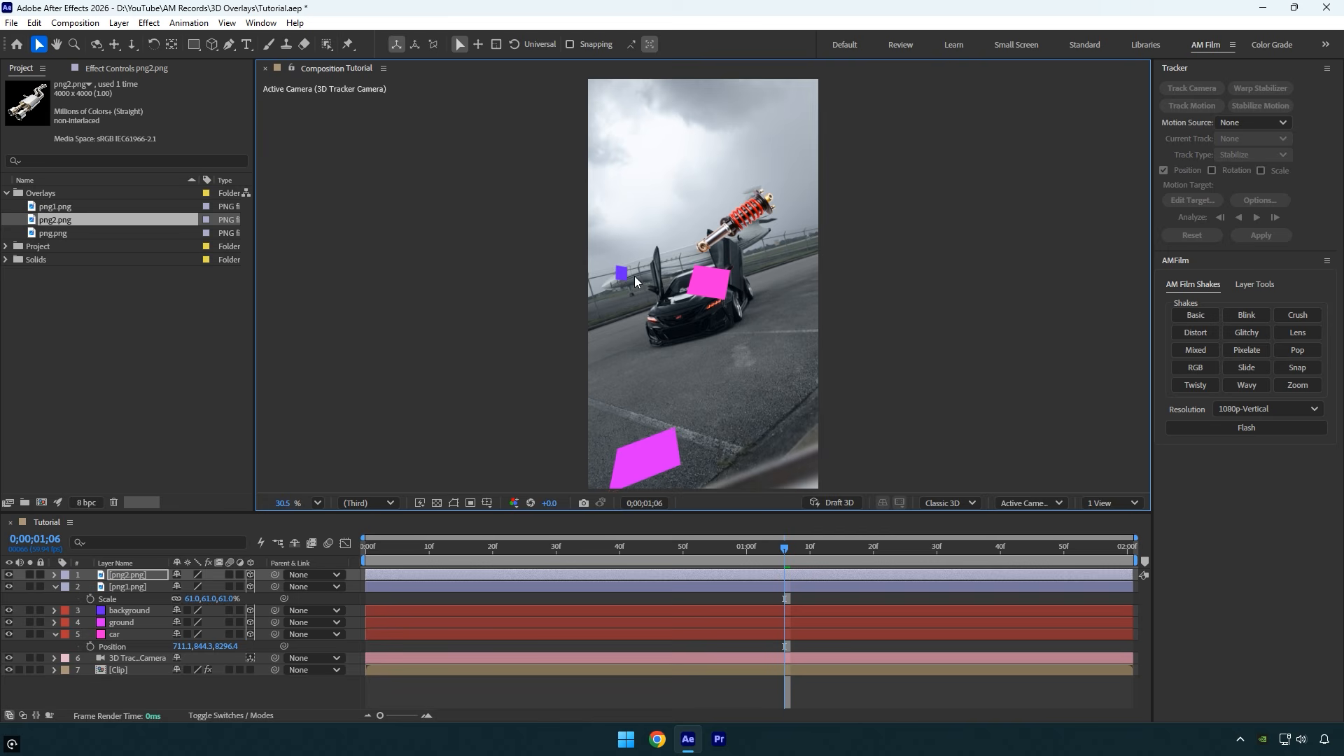
Step: Copy the background solid's position onto the png2.png layer
{"action": "left_click", "coordinate": [116, 614]}
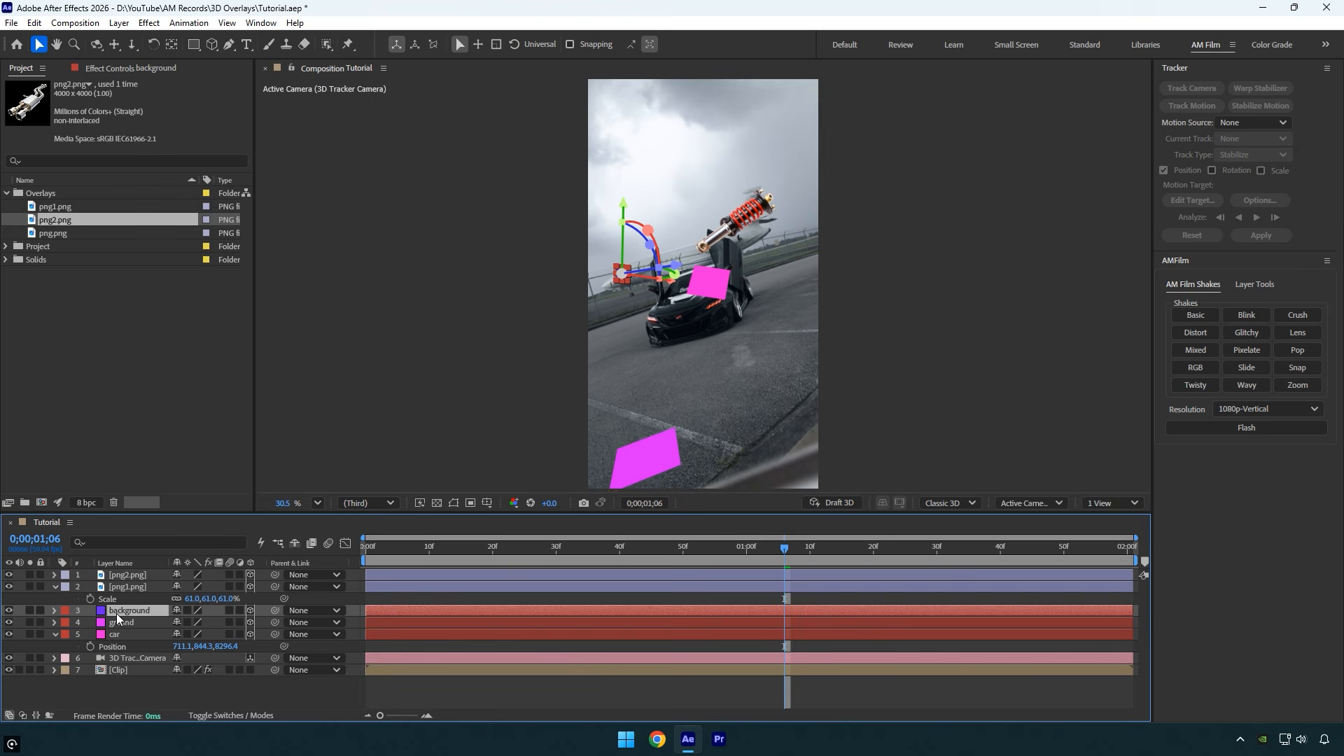
{"action": "key", "text": "p"}
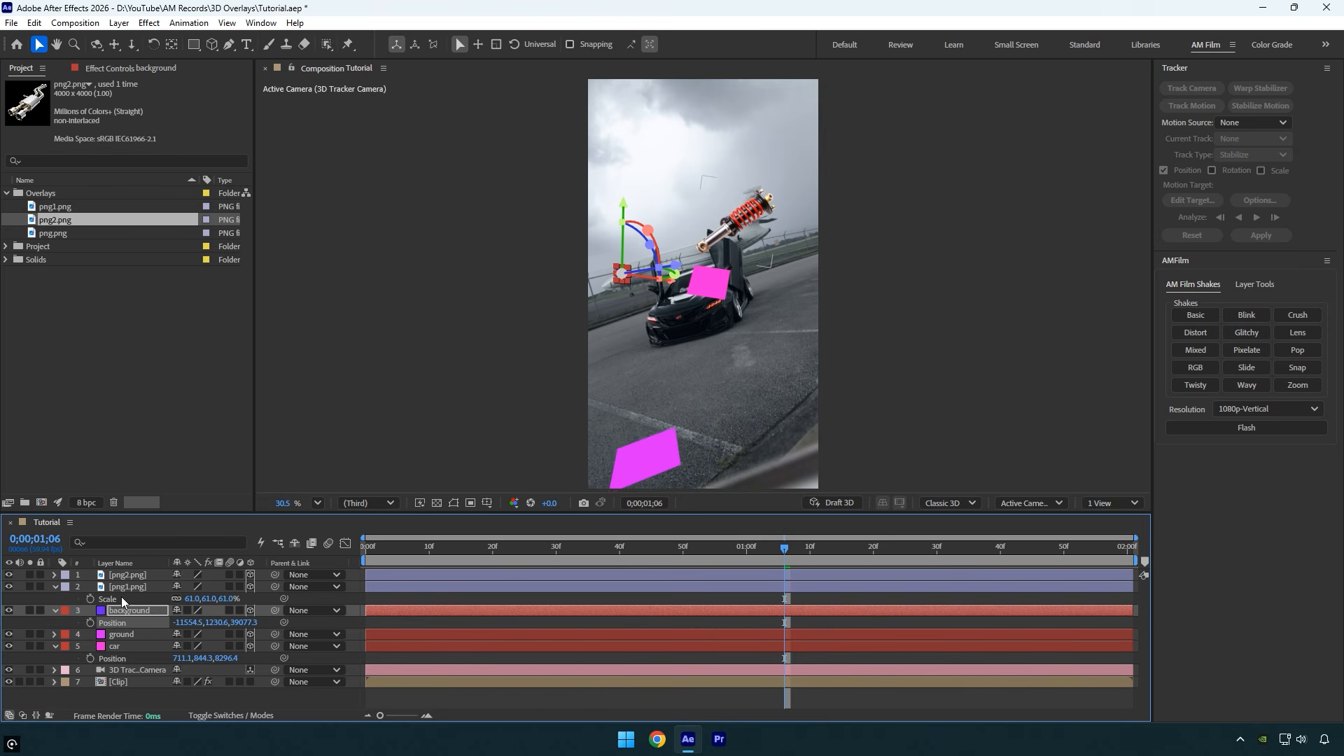
{"action": "left_click", "coordinate": [123, 577]}
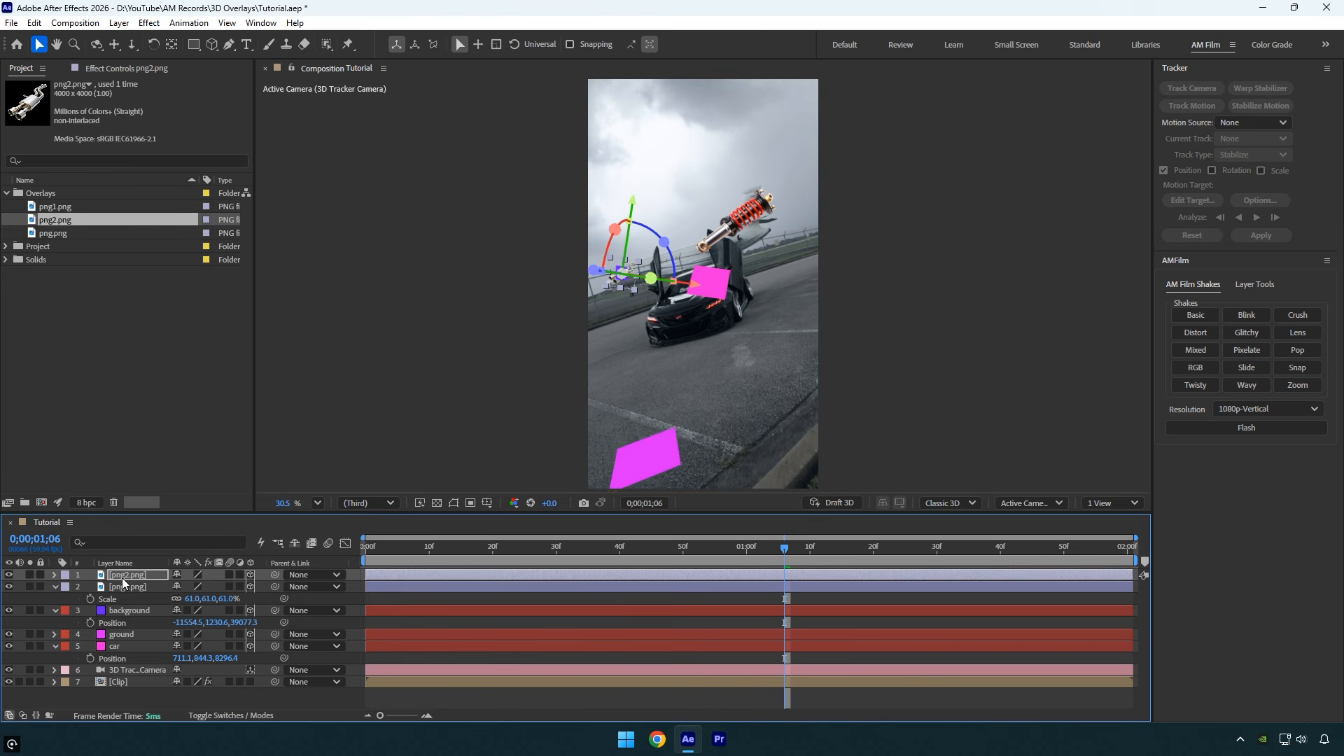
Step: Scale png2.png to 147% and shift it up and slightly right, just above the background solid
{"action": "key", "text": "s"}
{"action": "left_click_drag", "start_coordinate": [196, 586], "coordinate": [228, 583]}
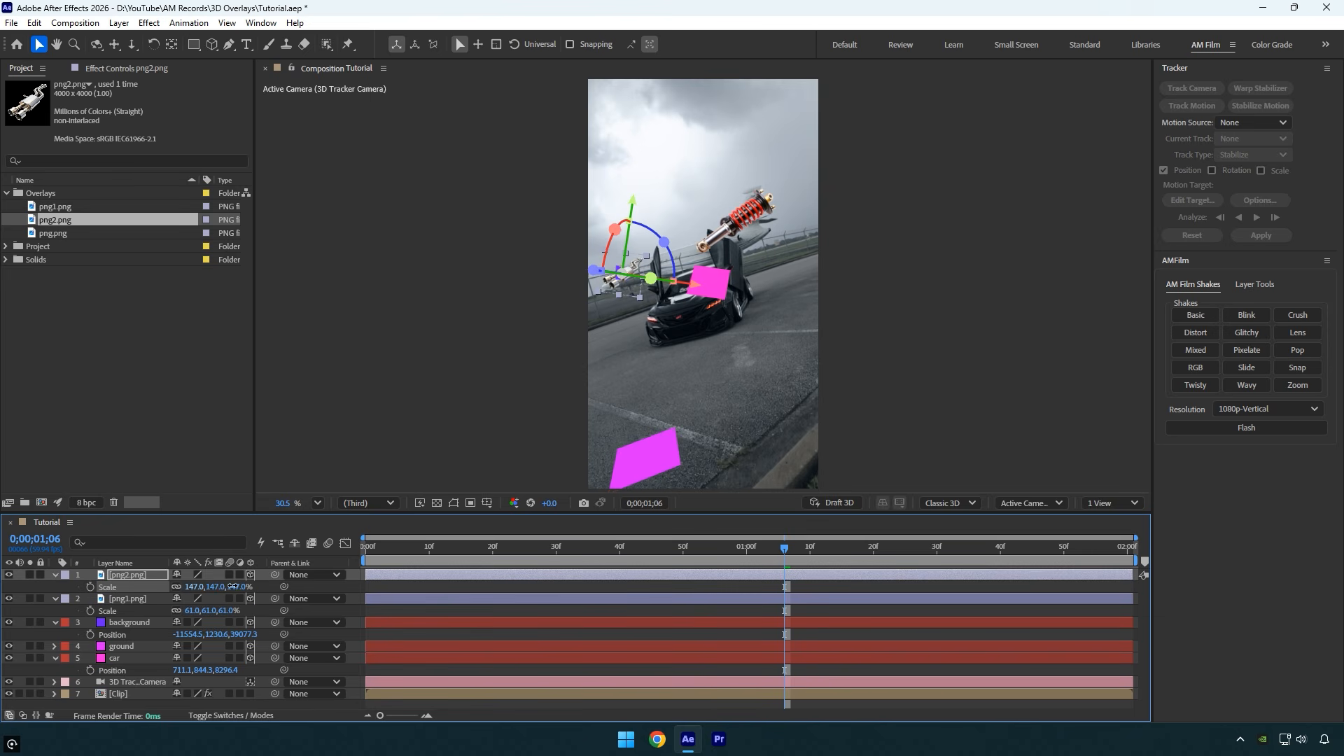
{"action": "left_click_drag", "start_coordinate": [632, 200], "coordinate": [635, 183]}
{"action": "left_click_drag", "start_coordinate": [697, 264], "coordinate": [701, 262]}
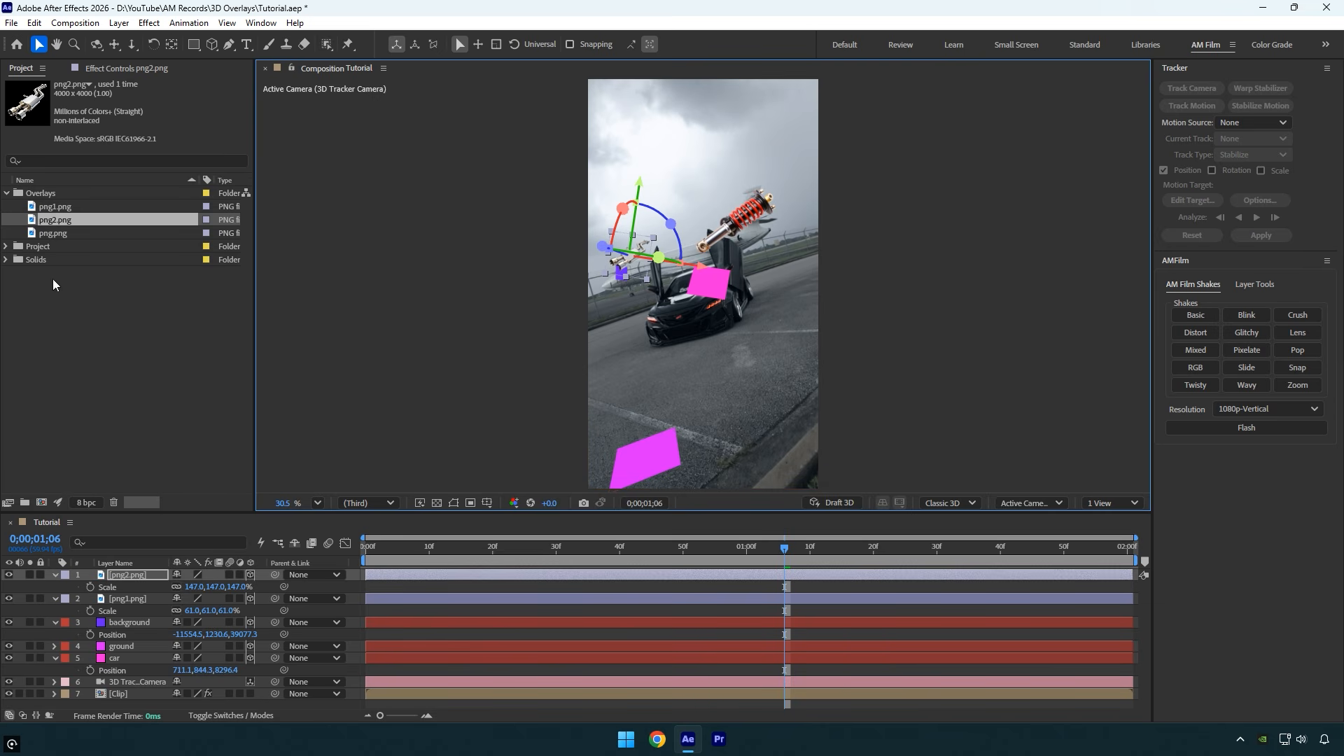
Step: Add the png.png overlay as the topmost 3D layer and give it the position copied from the ground solid
{"action": "left_click_drag", "start_coordinate": [44, 235], "coordinate": [149, 583]}
{"action": "left_click", "coordinate": [250, 575]}
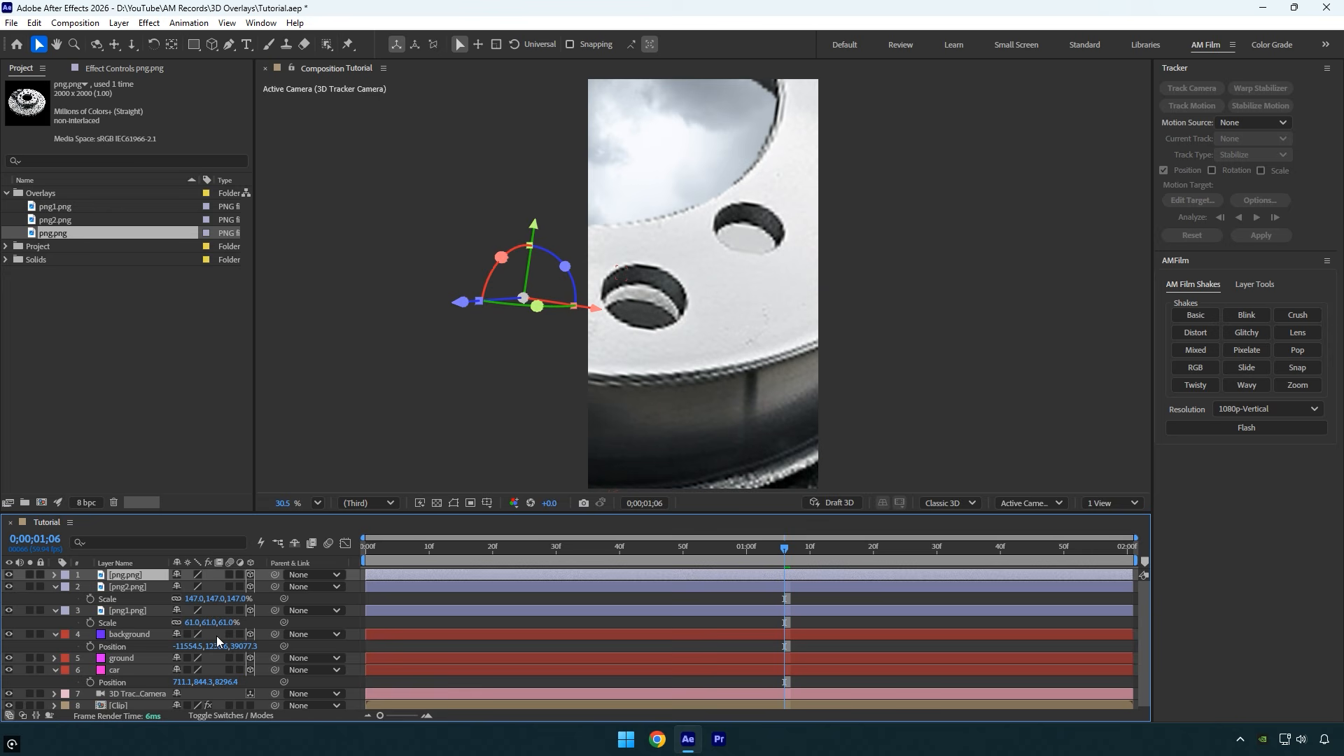
{"action": "left_click", "coordinate": [125, 658]}
{"action": "key", "text": "p"}
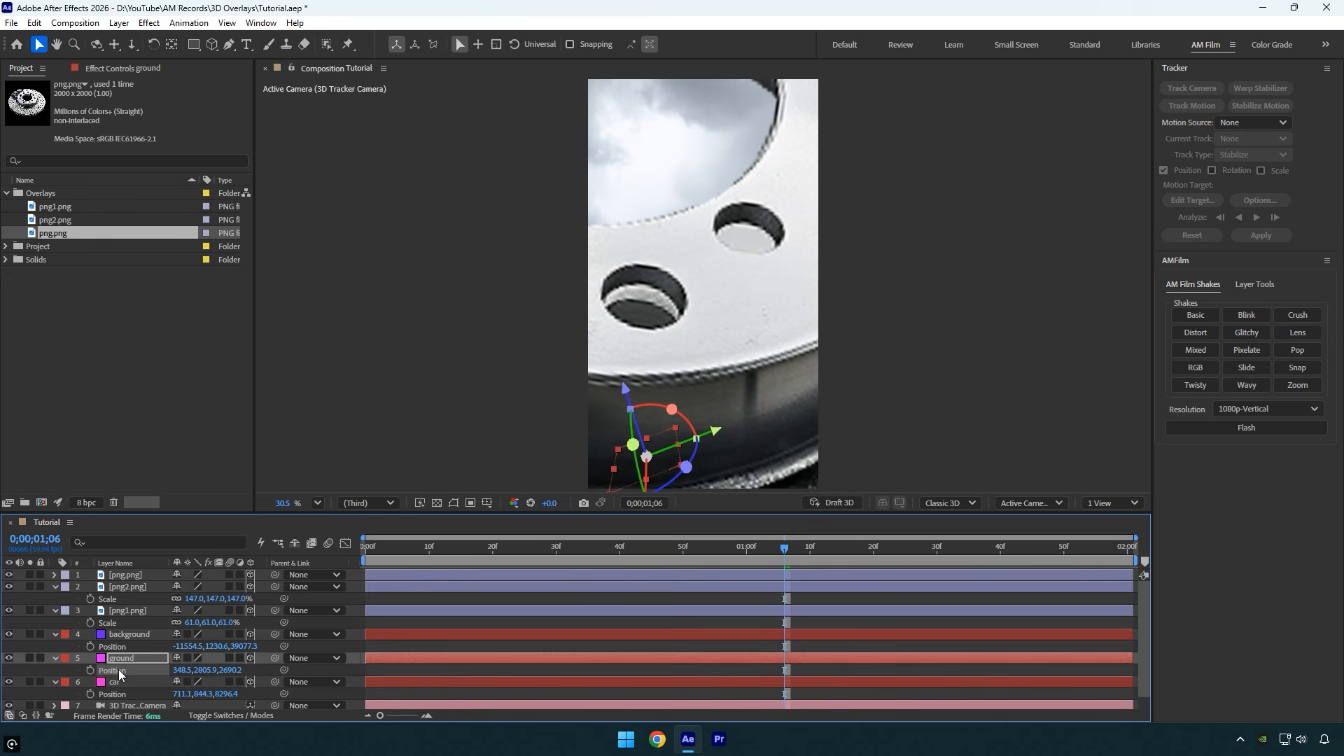
{"action": "left_click", "coordinate": [128, 575]}
{"action": "key", "text": "ctrl+v"}
Step: Scale png.png to 59% and move it up and right above the ground solid, to about X 447, Y 2150
{"action": "key", "text": "s"}
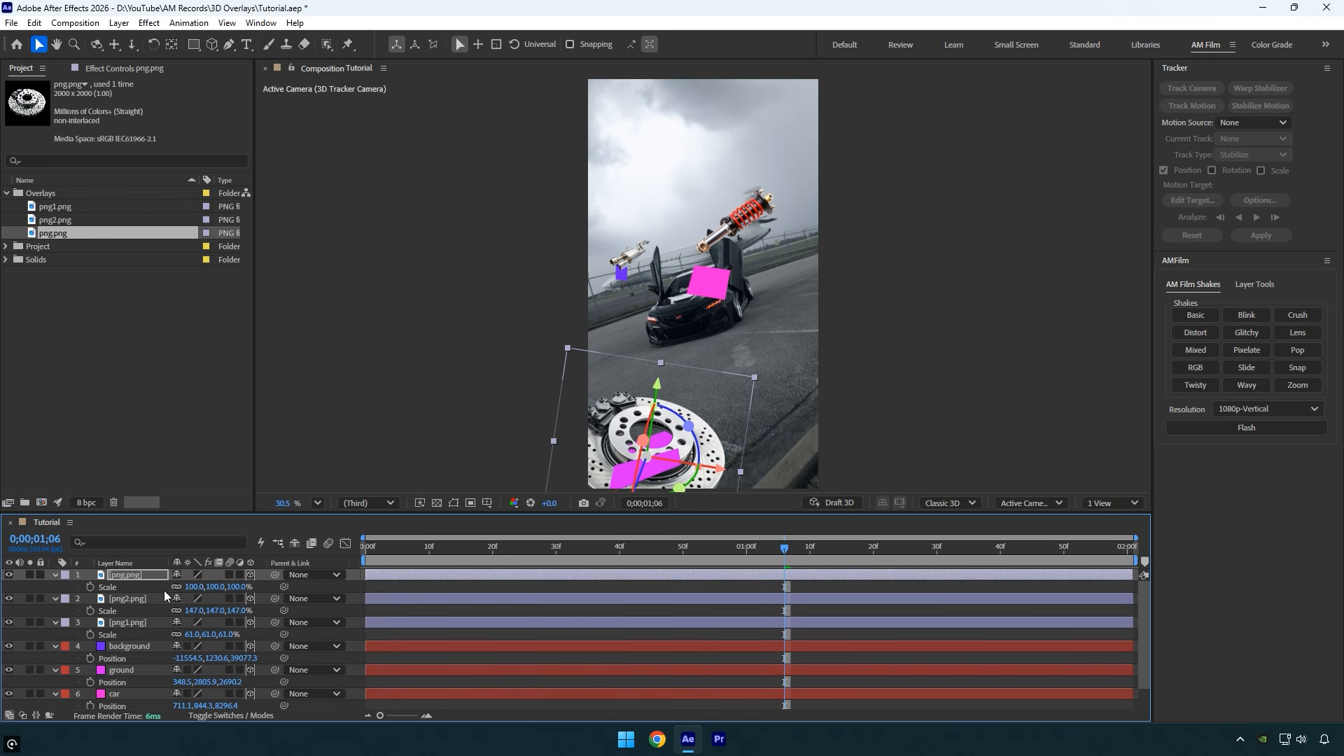
{"action": "left_click_drag", "start_coordinate": [199, 589], "coordinate": [175, 593]}
{"action": "left_click_drag", "start_coordinate": [660, 385], "coordinate": [669, 322]}
{"action": "left_click_drag", "start_coordinate": [733, 406], "coordinate": [742, 406]}
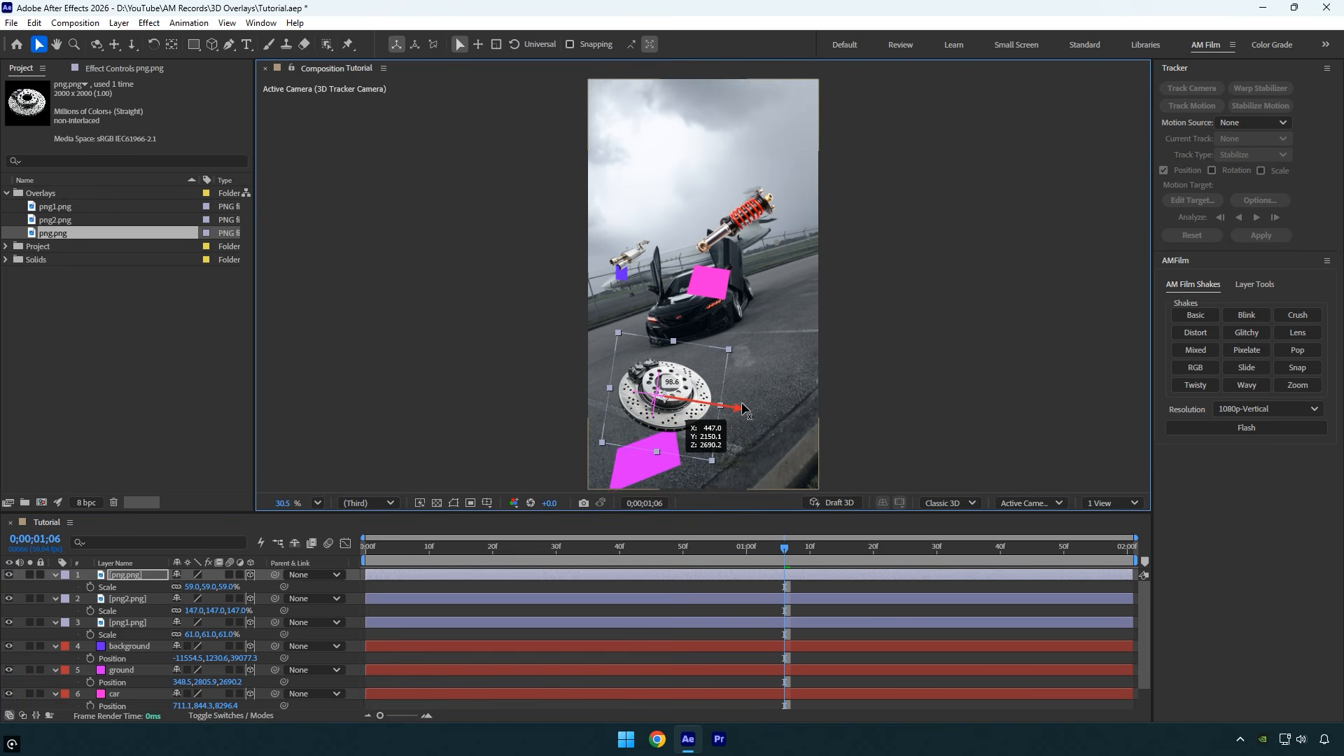
Step: Collapse the layer properties, hide the car, ground and background solids, and preview the composition from the first frame
{"action": "left_click", "coordinate": [392, 586]}
{"action": "key", "text": "u"}
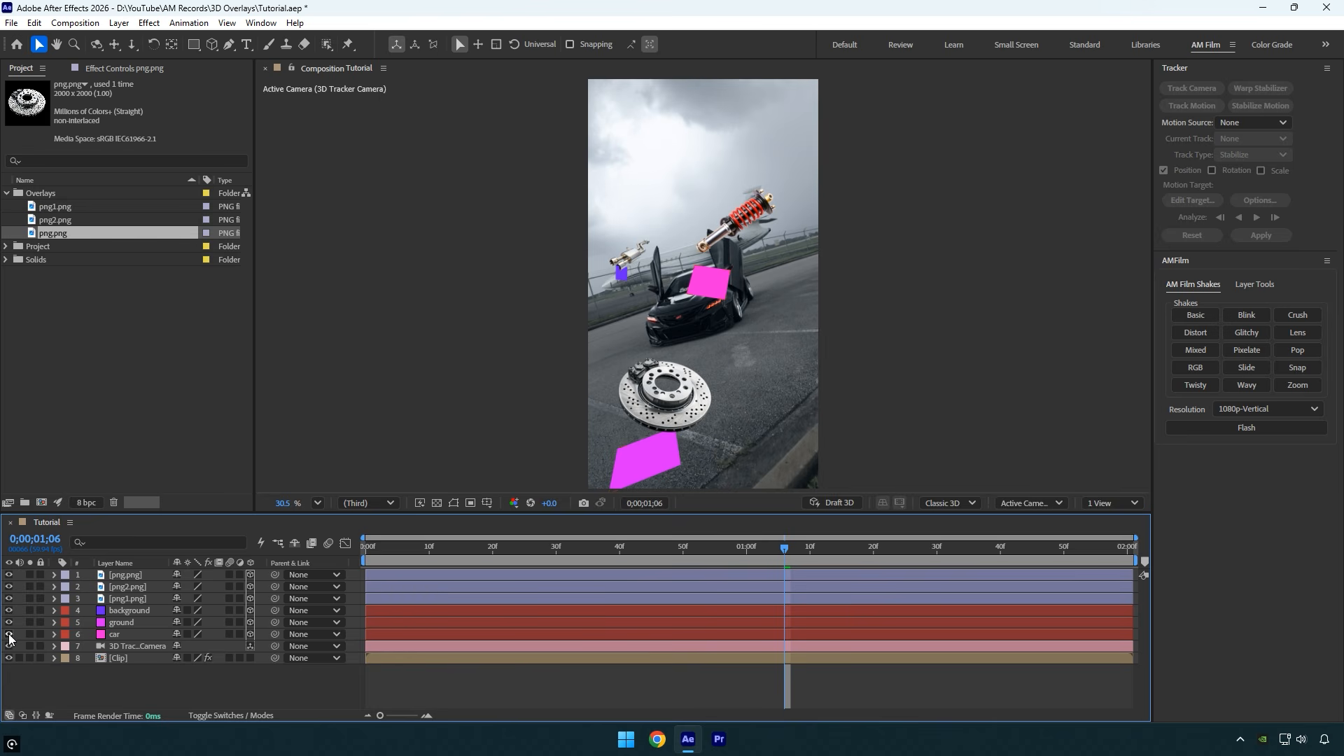
{"action": "left_click_drag", "start_coordinate": [8, 633], "coordinate": [9, 610]}
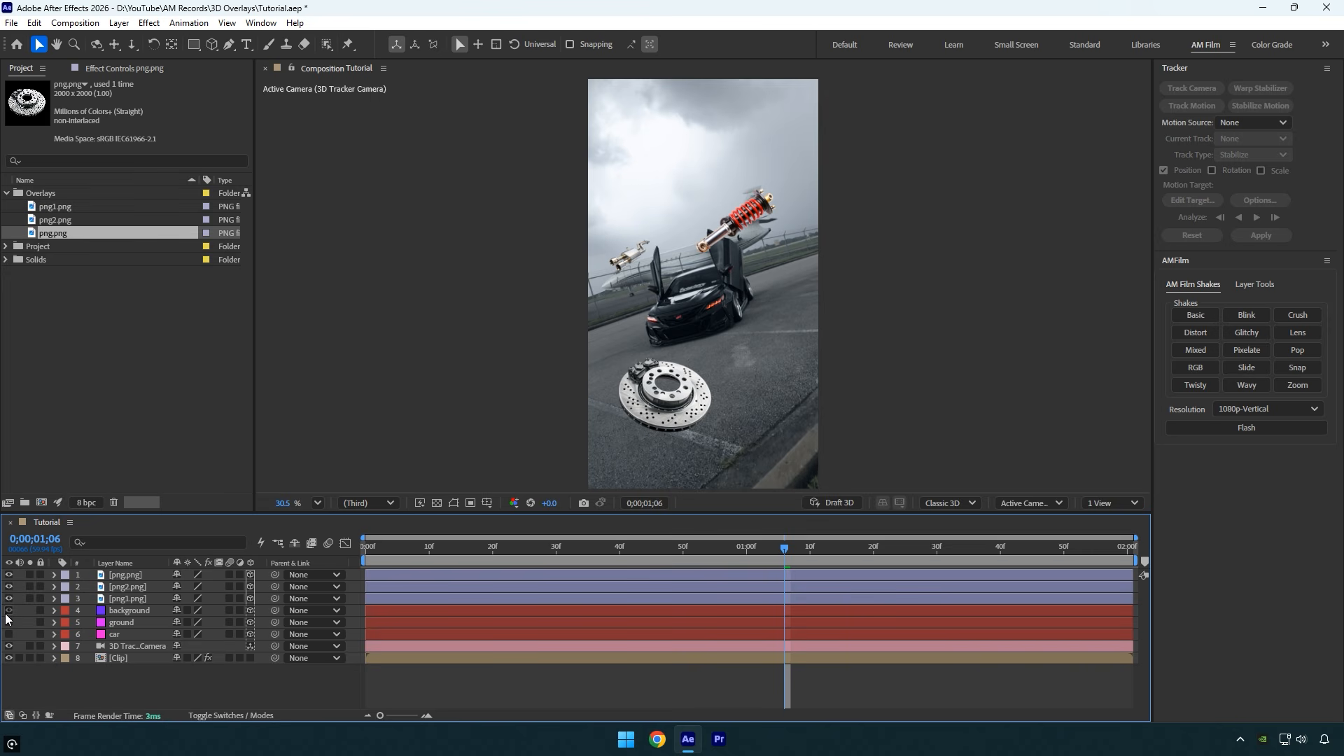
{"action": "left_click_drag", "start_coordinate": [696, 548], "coordinate": [318, 532]}
{"action": "key", "text": "space"}
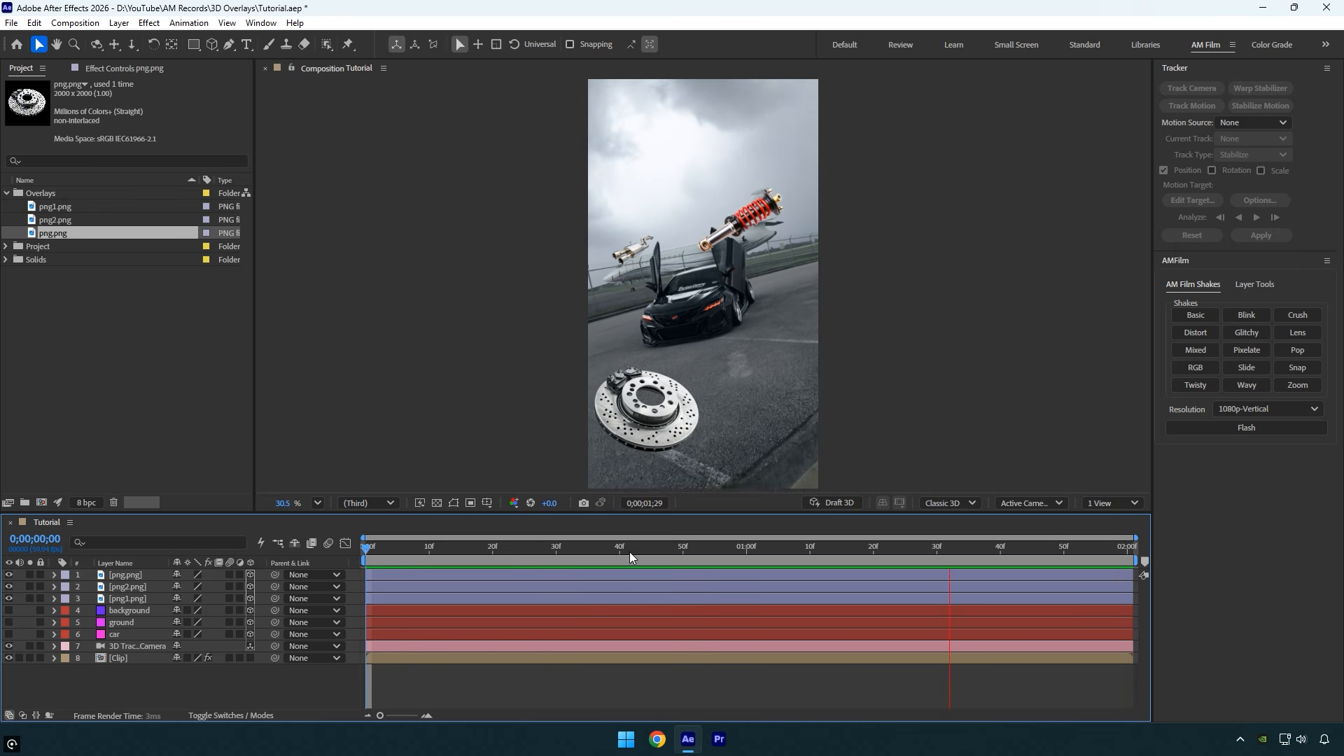
Step: At frame 31, duplicate the png.png brake disc layer and rename the lower copy to Shadow
{"action": "left_click_drag", "start_coordinate": [546, 548], "coordinate": [564, 548]}
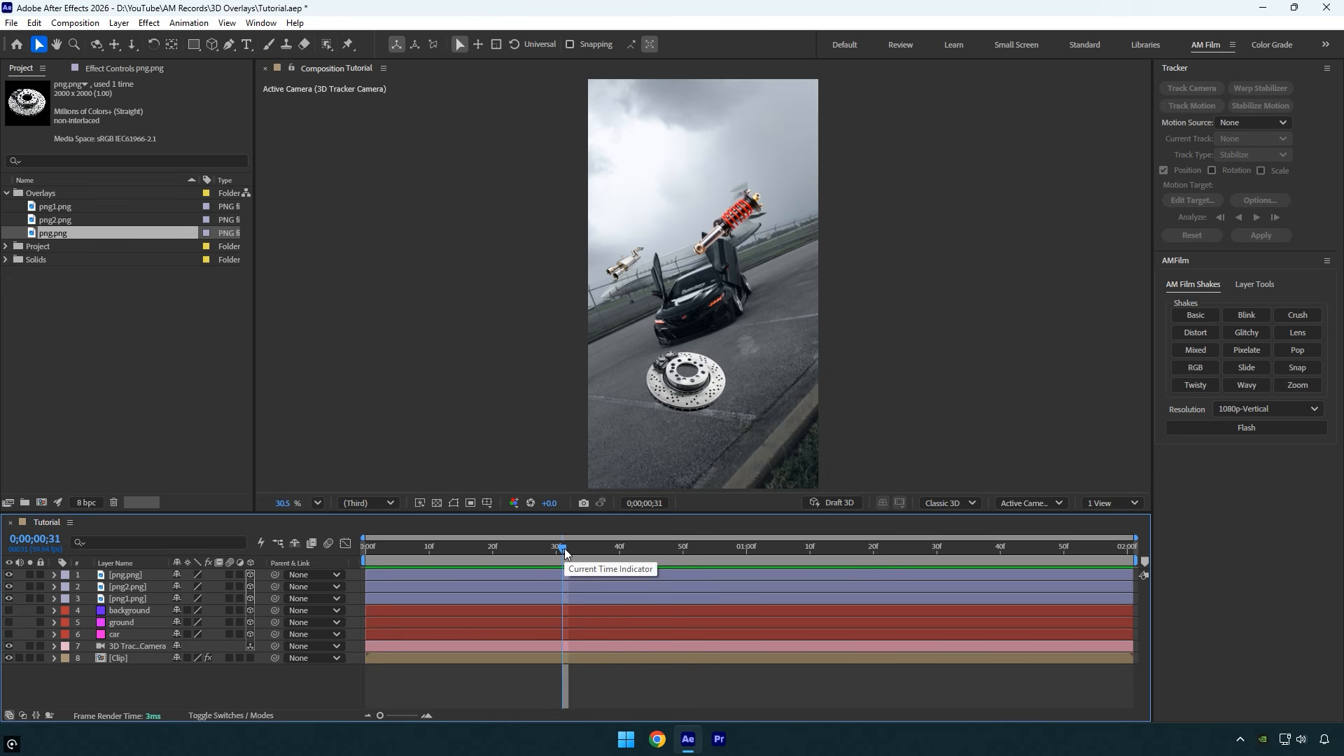
{"action": "left_click", "coordinate": [697, 396]}
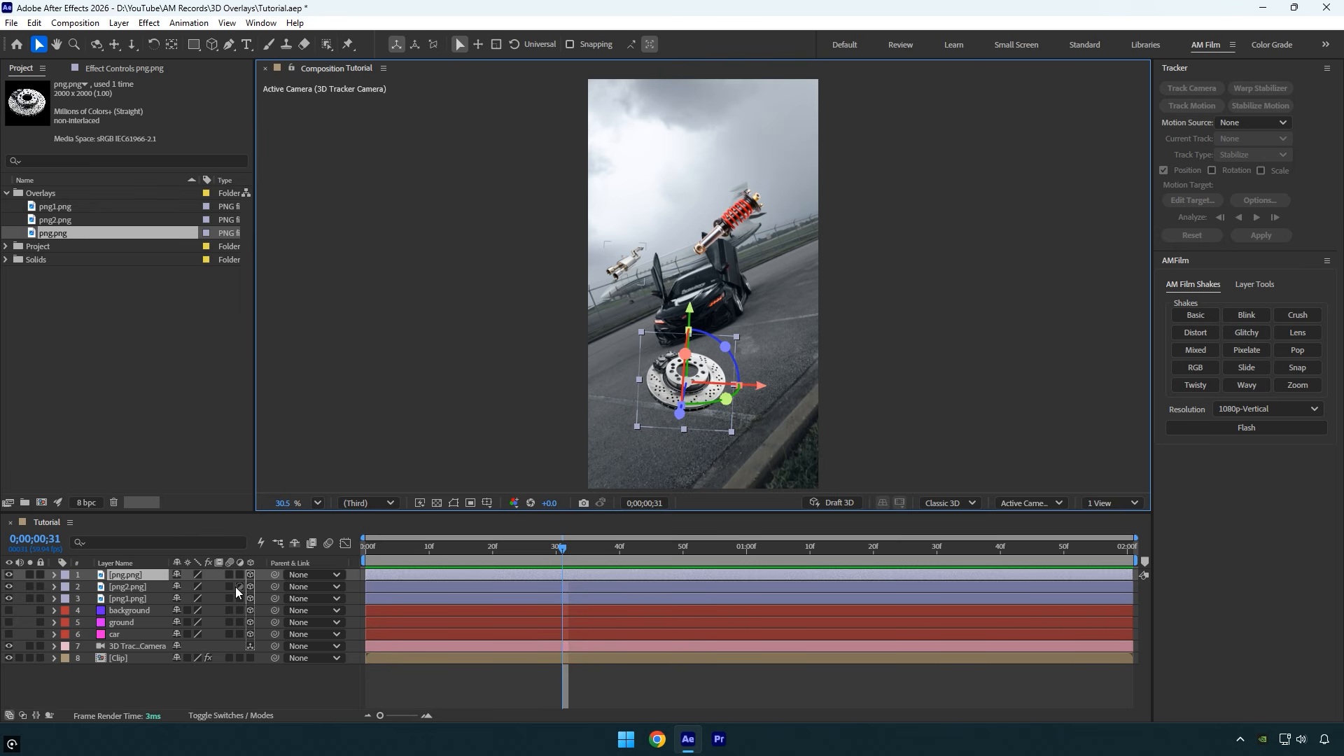
{"action": "left_click", "coordinate": [126, 579]}
{"action": "key", "text": "ctrl+d"}
{"action": "left_click", "coordinate": [124, 587]}
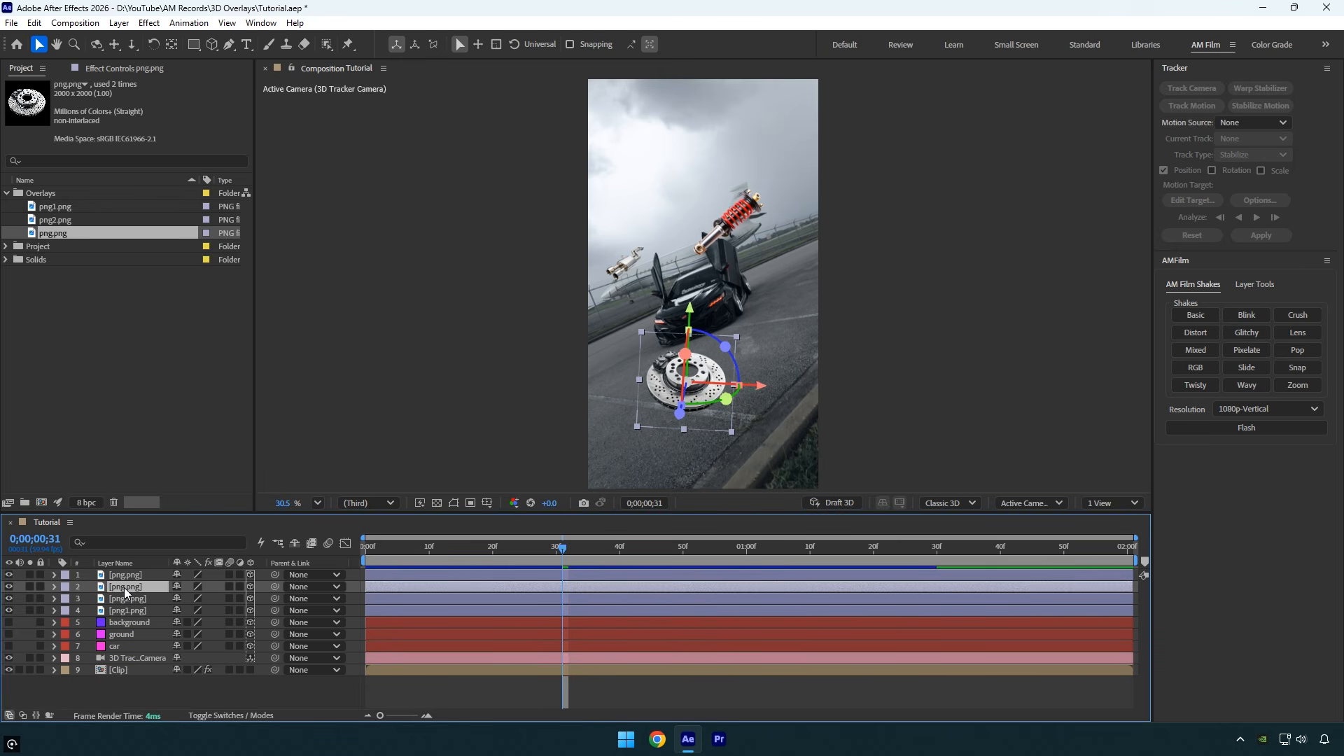
{"action": "key", "text": "Return"}
{"action": "type", "text": "SHadow"}
{"action": "key", "text": "Return"}
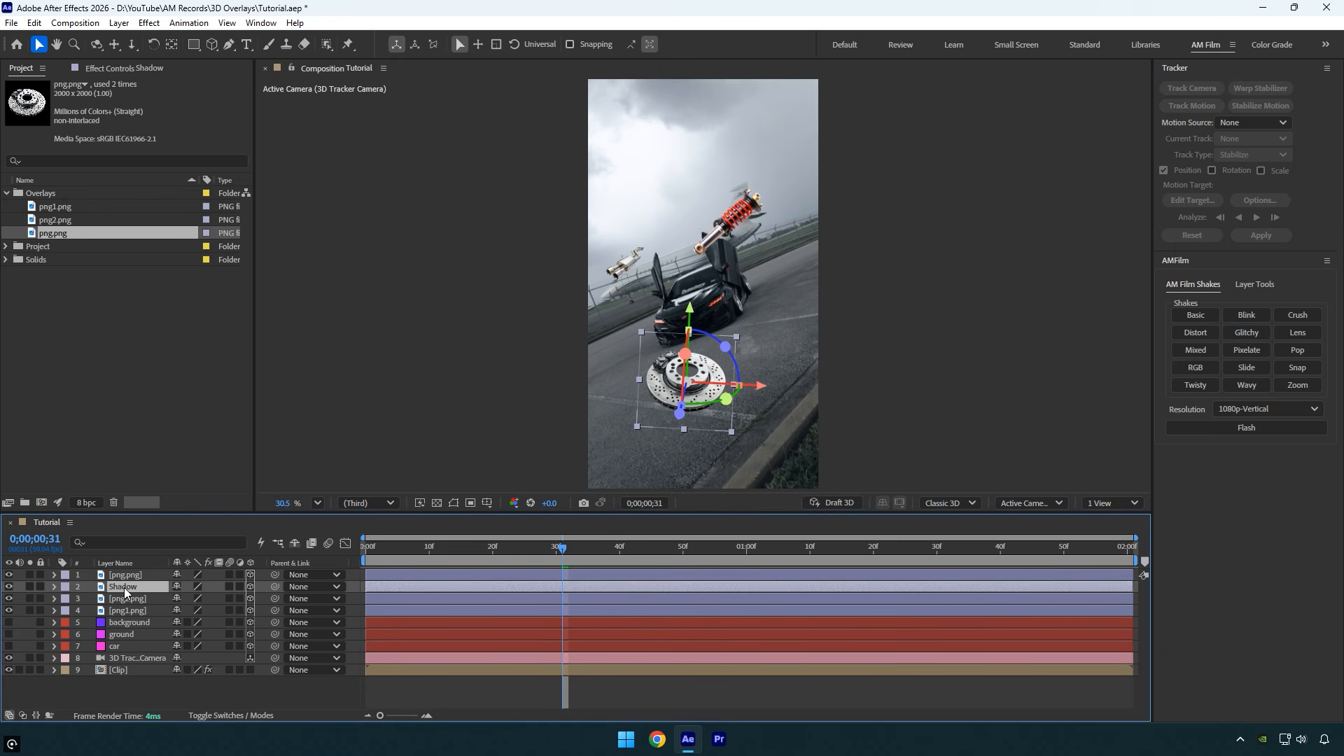
Step: Offset the Shadow layer sideways from the brake disc to about X 702, Y 2160
{"action": "key", "text": "p"}
{"action": "left_click_drag", "start_coordinate": [199, 600], "coordinate": [149, 604]}
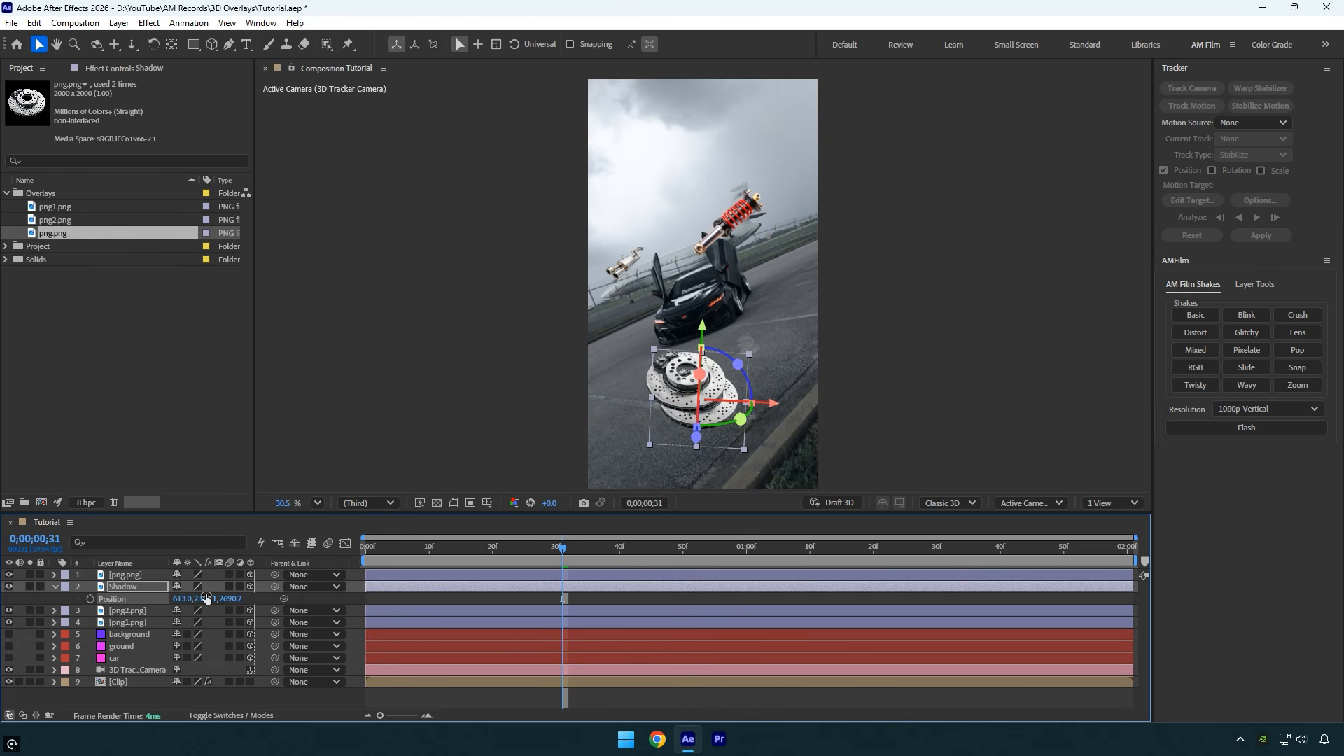
{"action": "left_click_drag", "start_coordinate": [206, 600], "coordinate": [245, 603]}
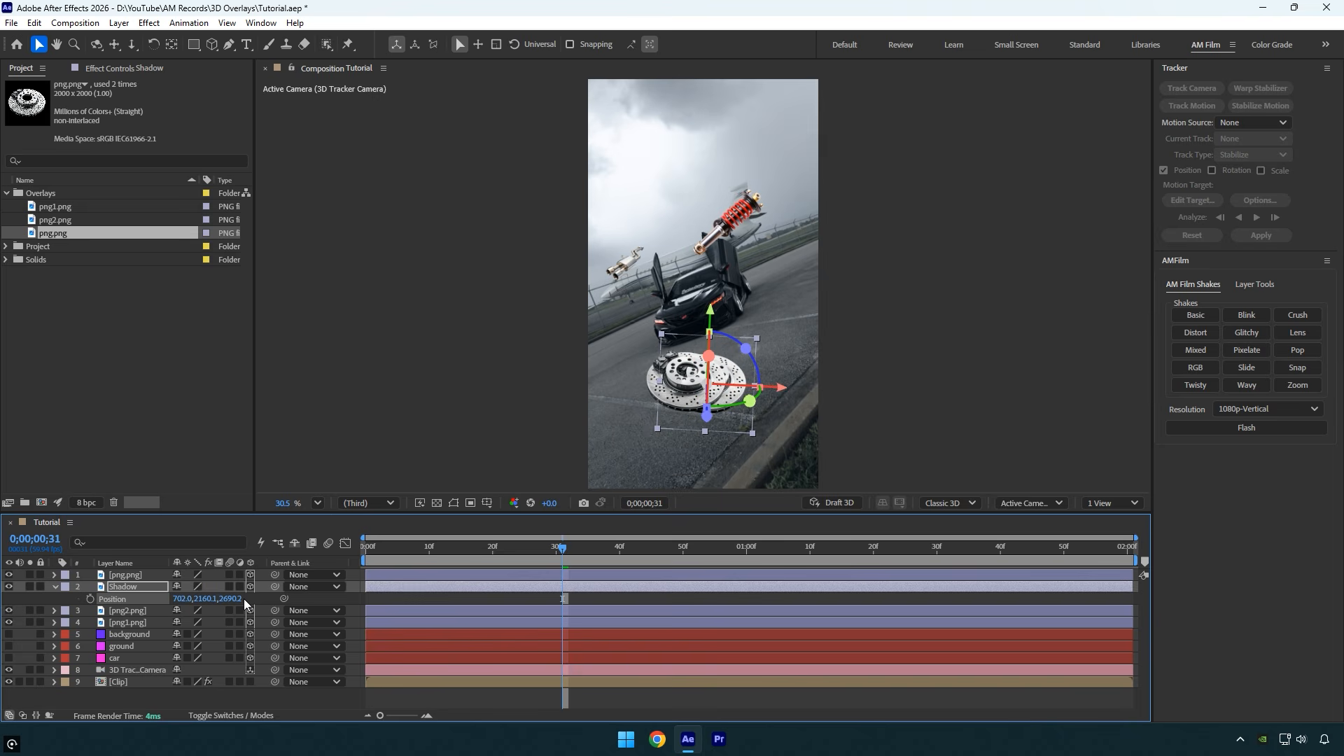
Step: Apply a Fill effect to the Shadow layer with color 000000 and 14% opacity
{"action": "key", "text": "ctrl+space"}
{"action": "type", "text": "fi"}
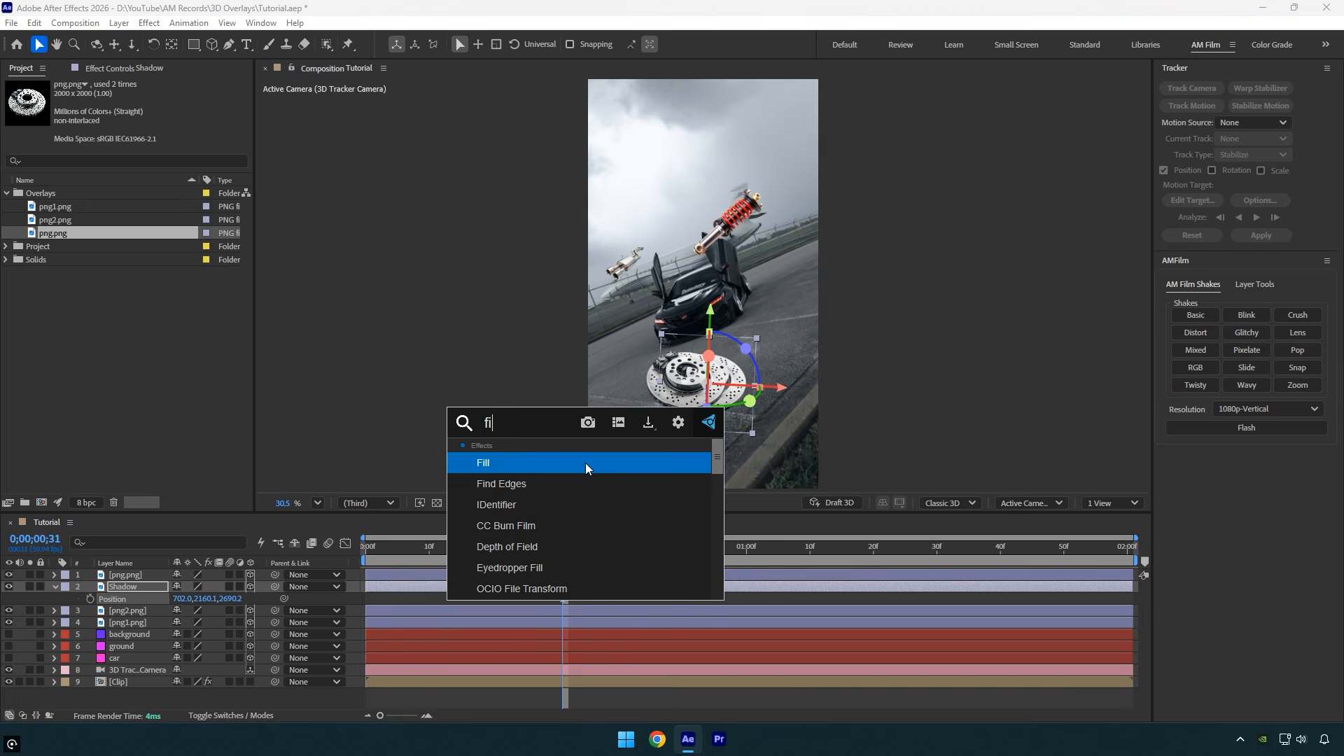
{"action": "left_click", "coordinate": [586, 464]}
{"action": "left_click", "coordinate": [145, 131]}
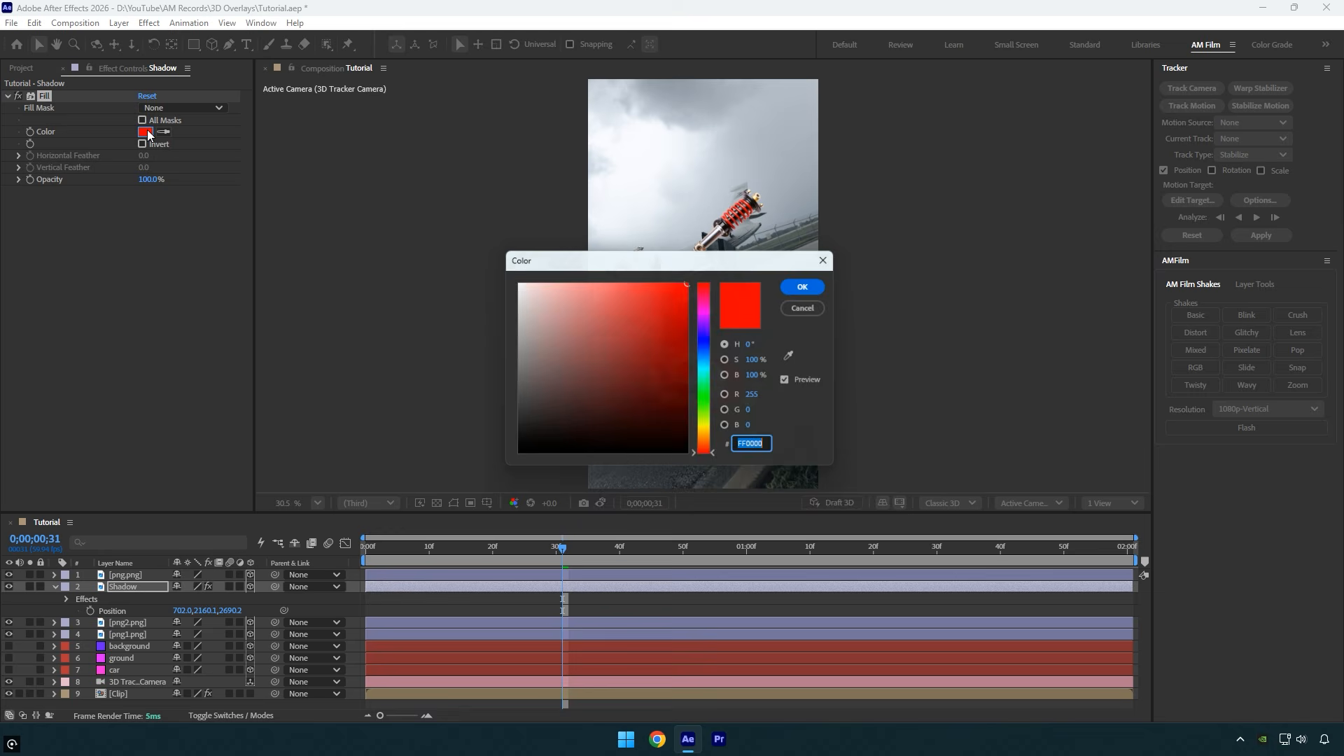
{"action": "type", "text": "000000"}
{"action": "key", "text": "Tab"}
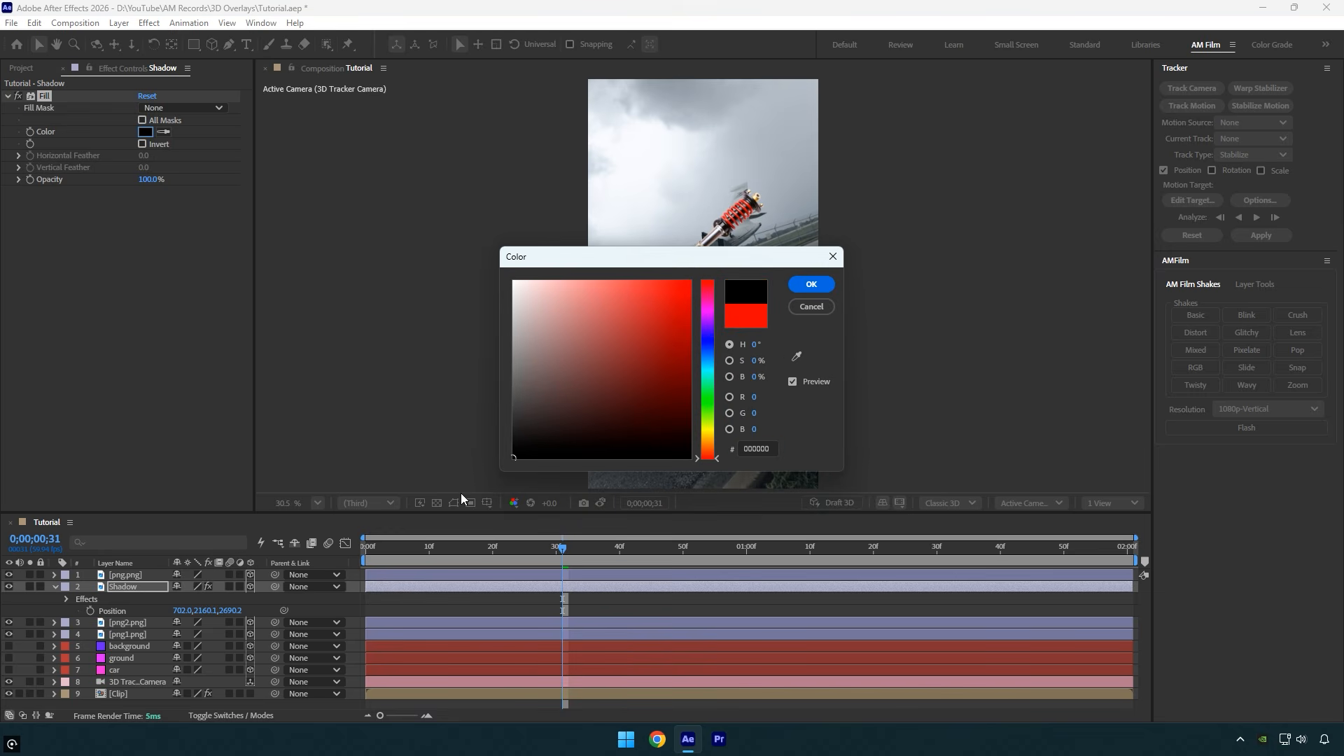
{"action": "left_click", "coordinate": [804, 288]}
{"action": "left_click_drag", "start_coordinate": [151, 182], "coordinate": [80, 187]}
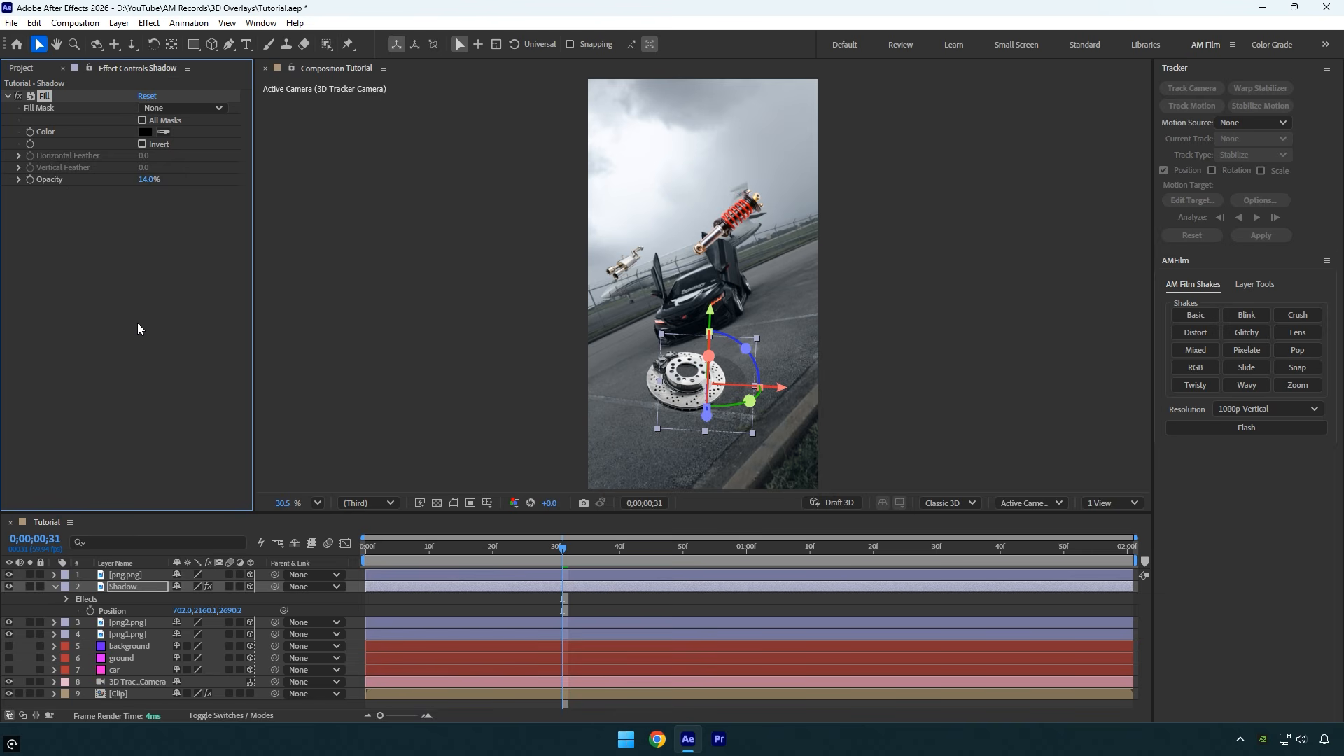
Step: Add a Gaussian Blur effect to the Shadow layer with Blurriness about 238.4
{"action": "key", "text": "ctrl+space"}
{"action": "type", "text": "gau"}
{"action": "left_click", "coordinate": [685, 487]}
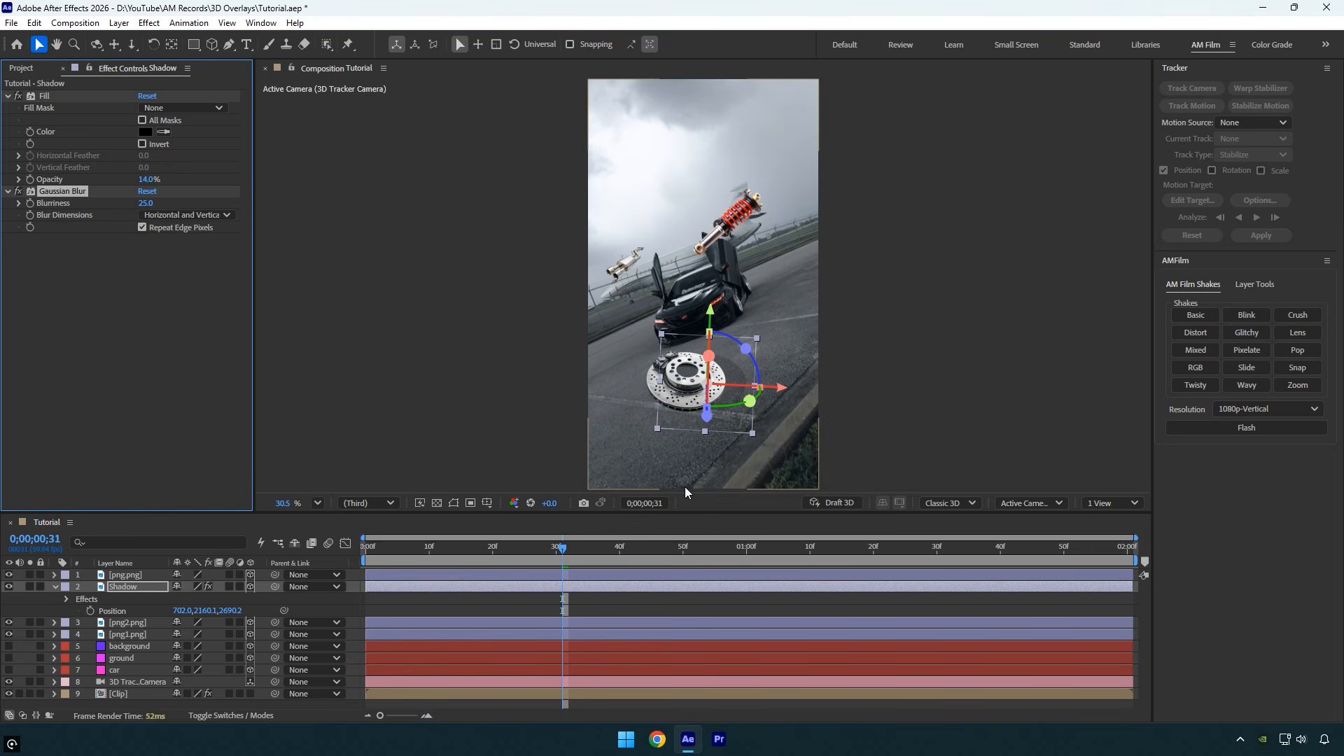
{"action": "left_click_drag", "start_coordinate": [145, 203], "coordinate": [345, 217]}
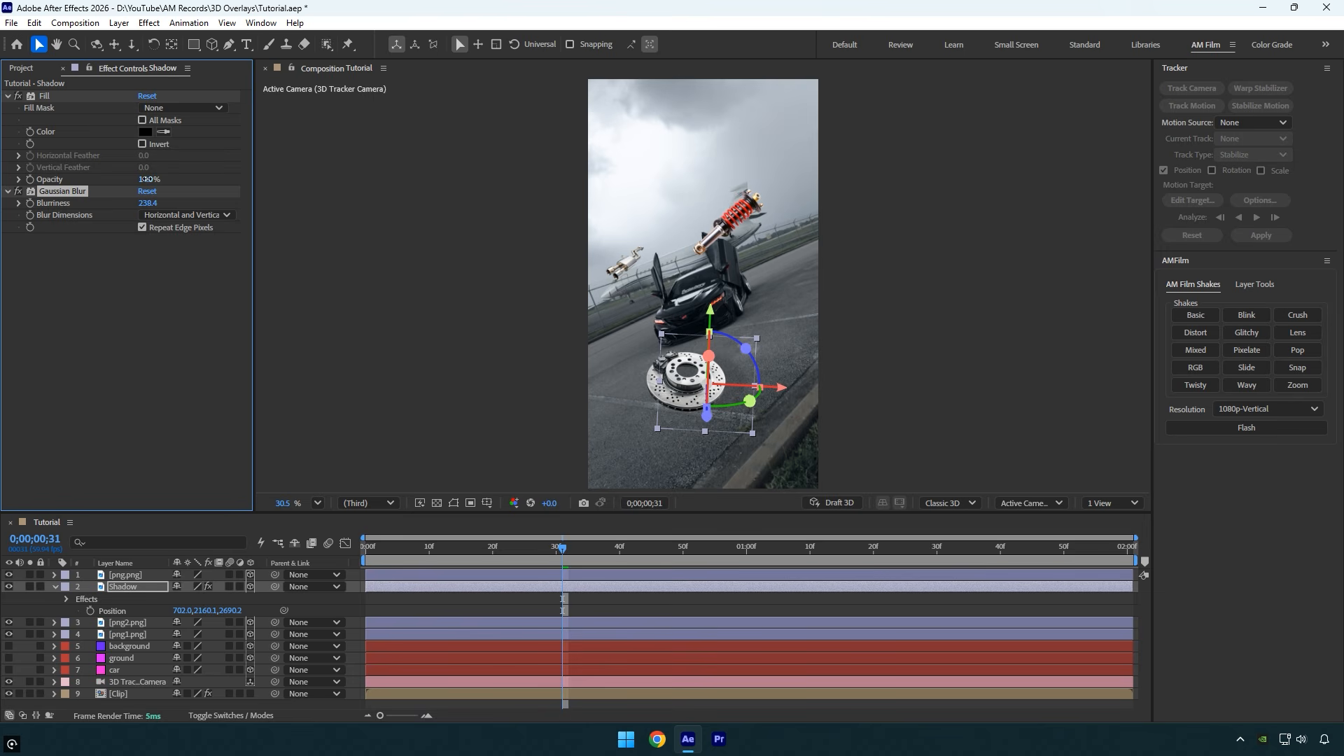
Step: Set the Shadow layer's Fill opacity to 20%, preview the shadow across the clip, and collapse the layer's properties
{"action": "left_click_drag", "start_coordinate": [145, 180], "coordinate": [152, 179]}
{"action": "key", "text": "space"}
{"action": "left_click_drag", "start_coordinate": [981, 564], "coordinate": [721, 563]}
{"action": "left_click", "coordinate": [661, 563]}
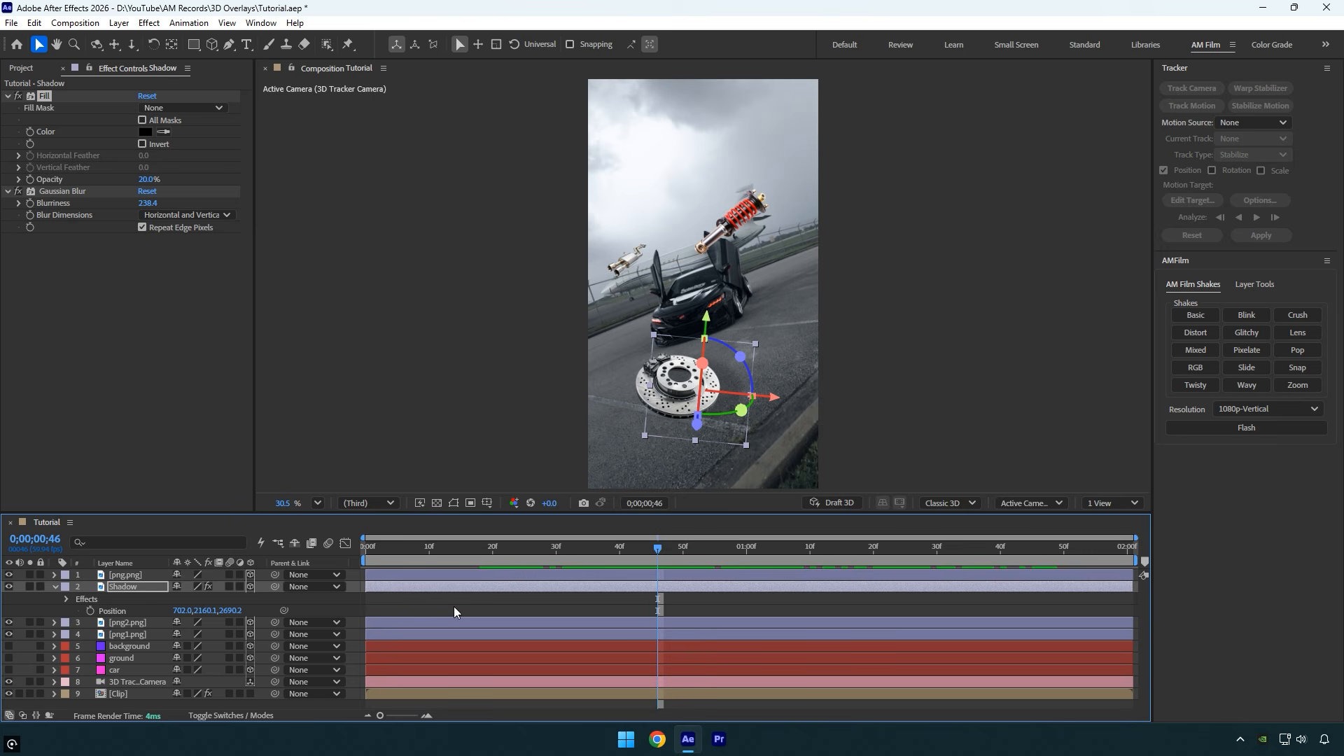
{"action": "left_click", "coordinate": [54, 589]}
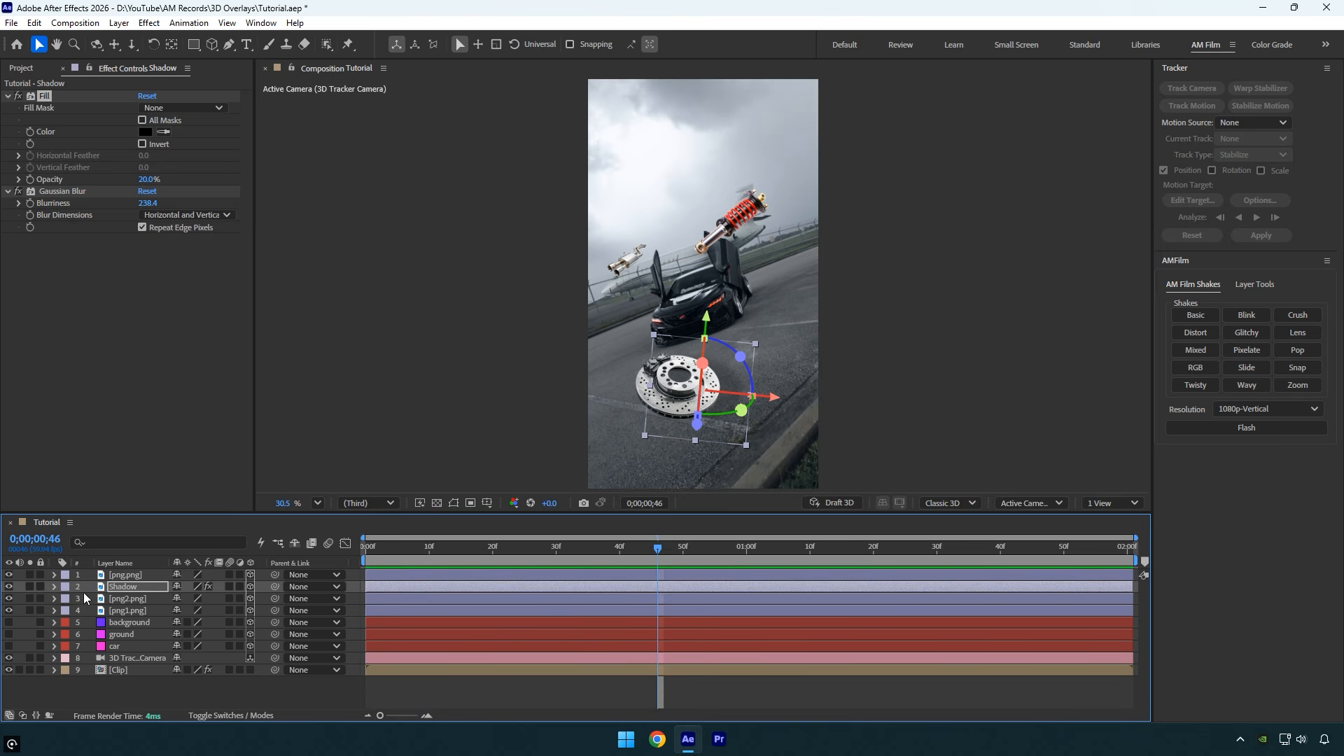
Step: Keyframe png1.png's existing Scale at frame 15 and set its Scale to 0% at frame 0
{"action": "left_click", "coordinate": [125, 610]}
{"action": "left_click_drag", "start_coordinate": [648, 550], "coordinate": [467, 559]}
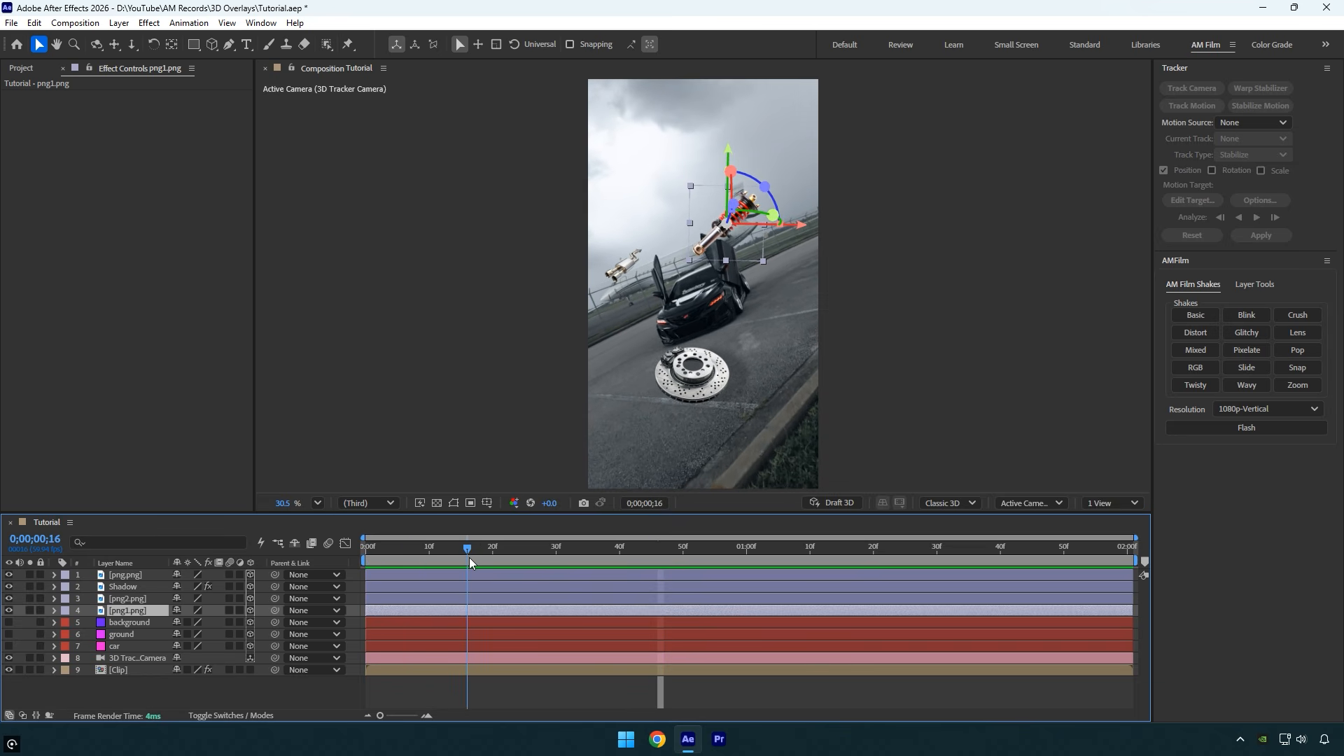
{"action": "key", "text": "s"}
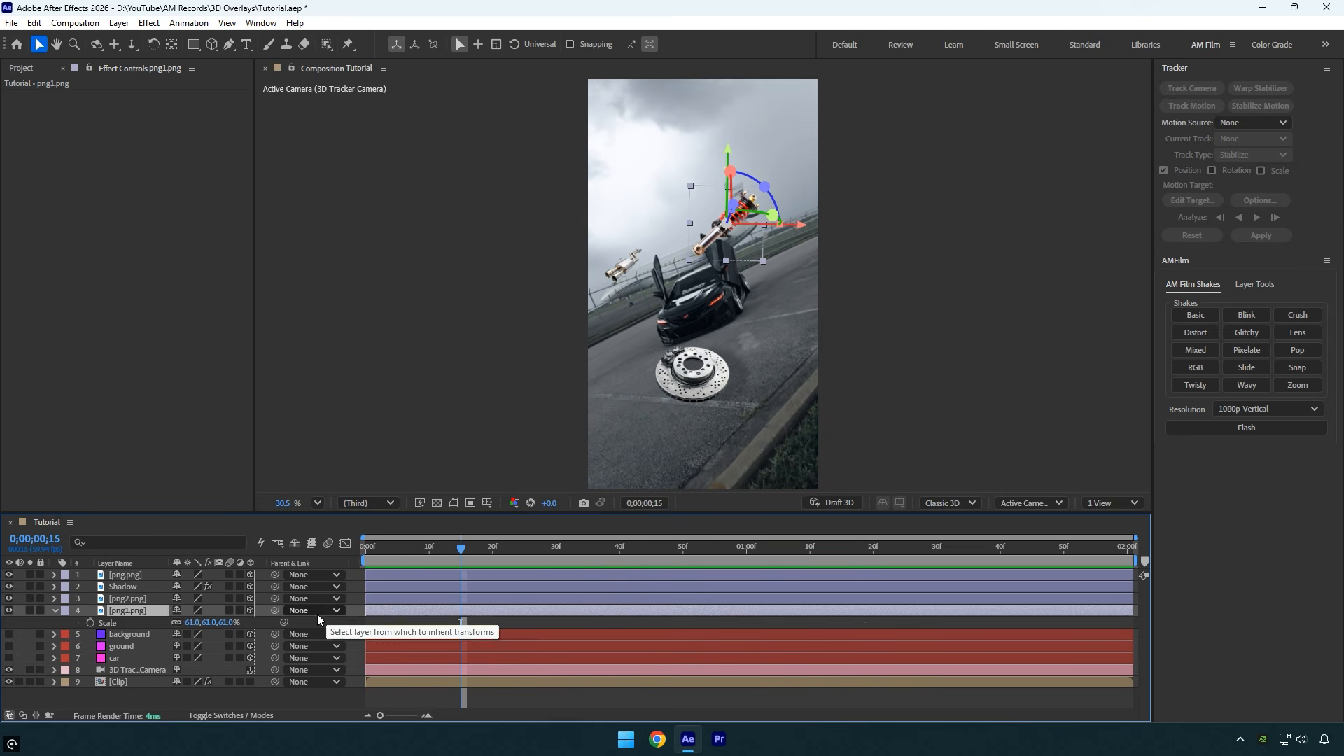
{"action": "left_click", "coordinate": [92, 620]}
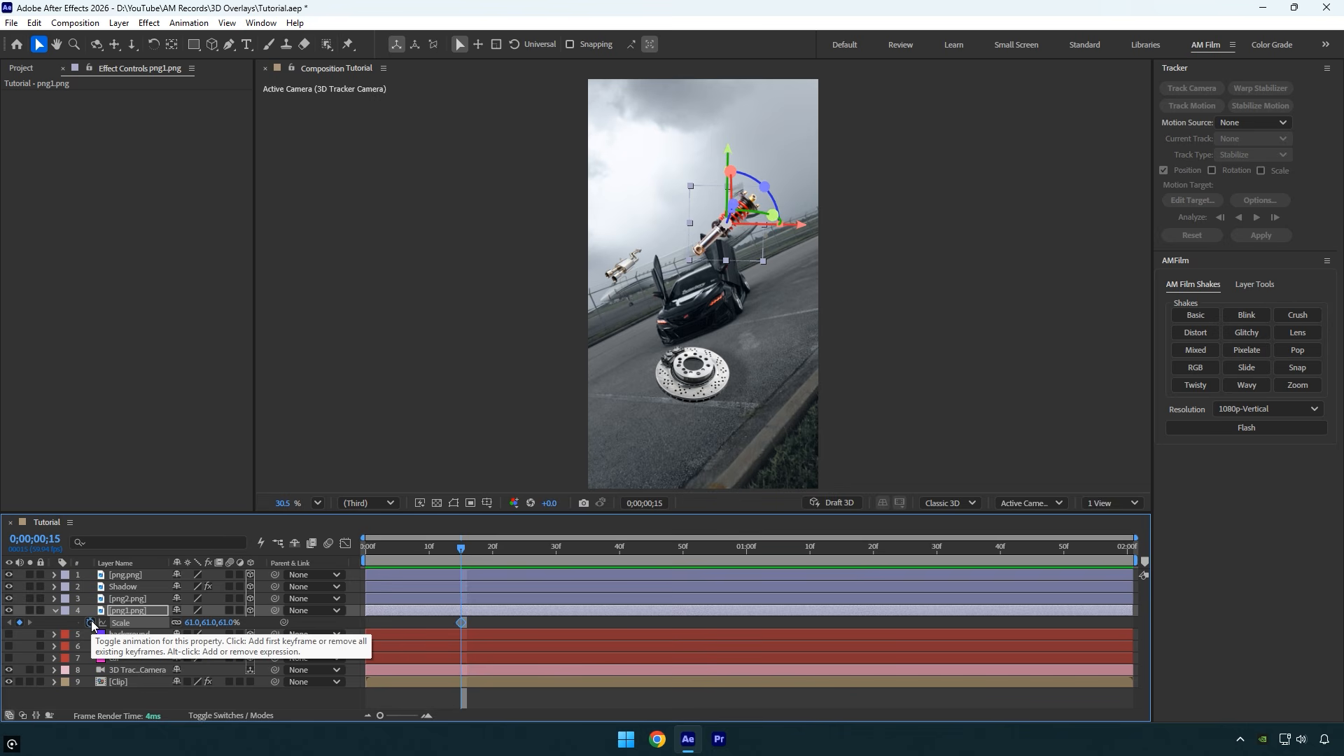
{"action": "left_click_drag", "start_coordinate": [462, 549], "coordinate": [354, 556]}
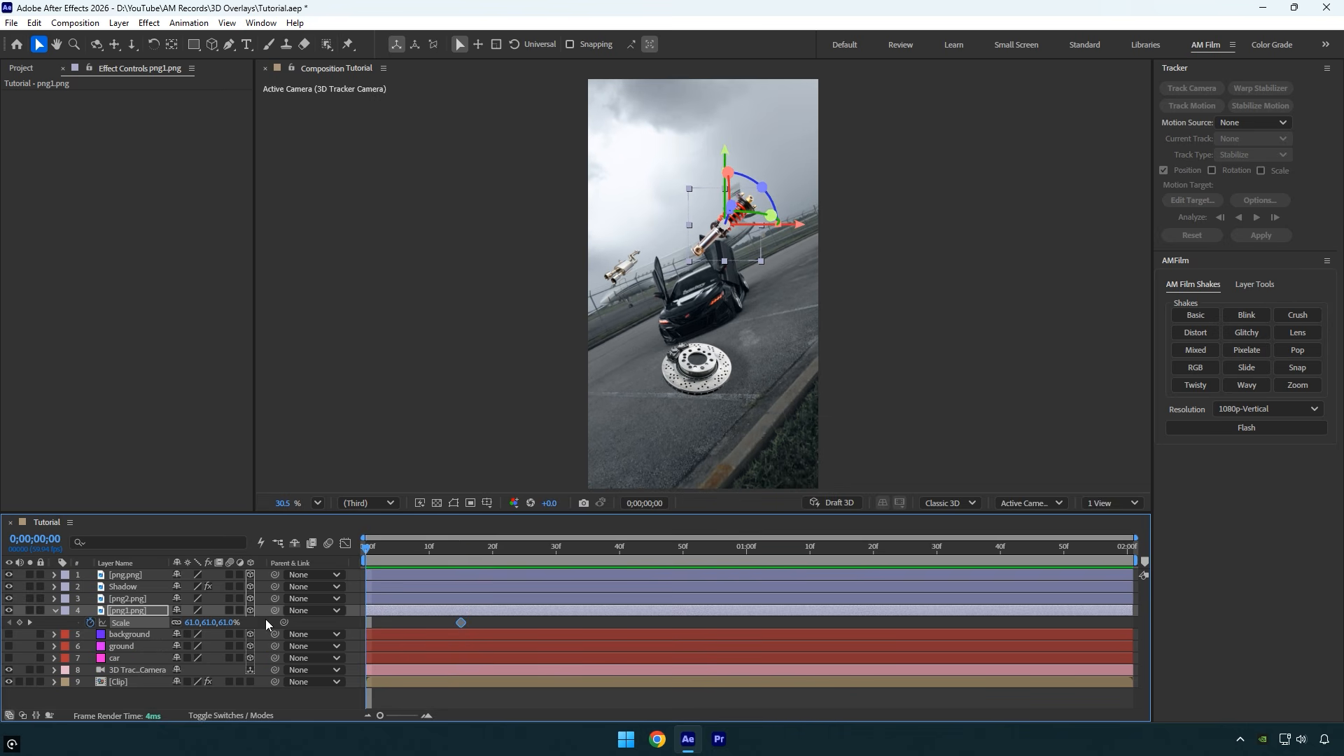
{"action": "left_click", "coordinate": [193, 622]}
{"action": "type", "text": "0"}
{"action": "key", "text": "Return"}
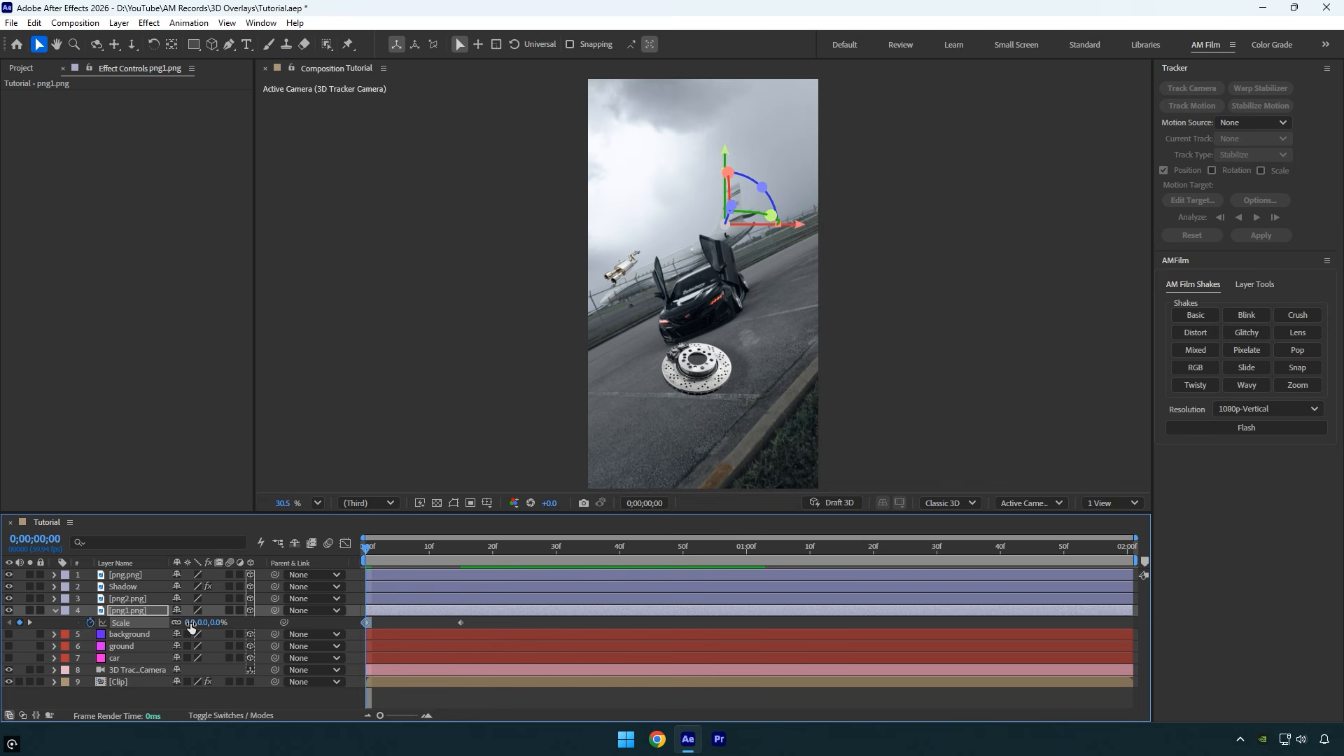
Step: Apply Easy Ease to png1.png's Scale keyframes and shape the value graph for a fast start and long, smooth finish
{"action": "key", "text": "F9"}
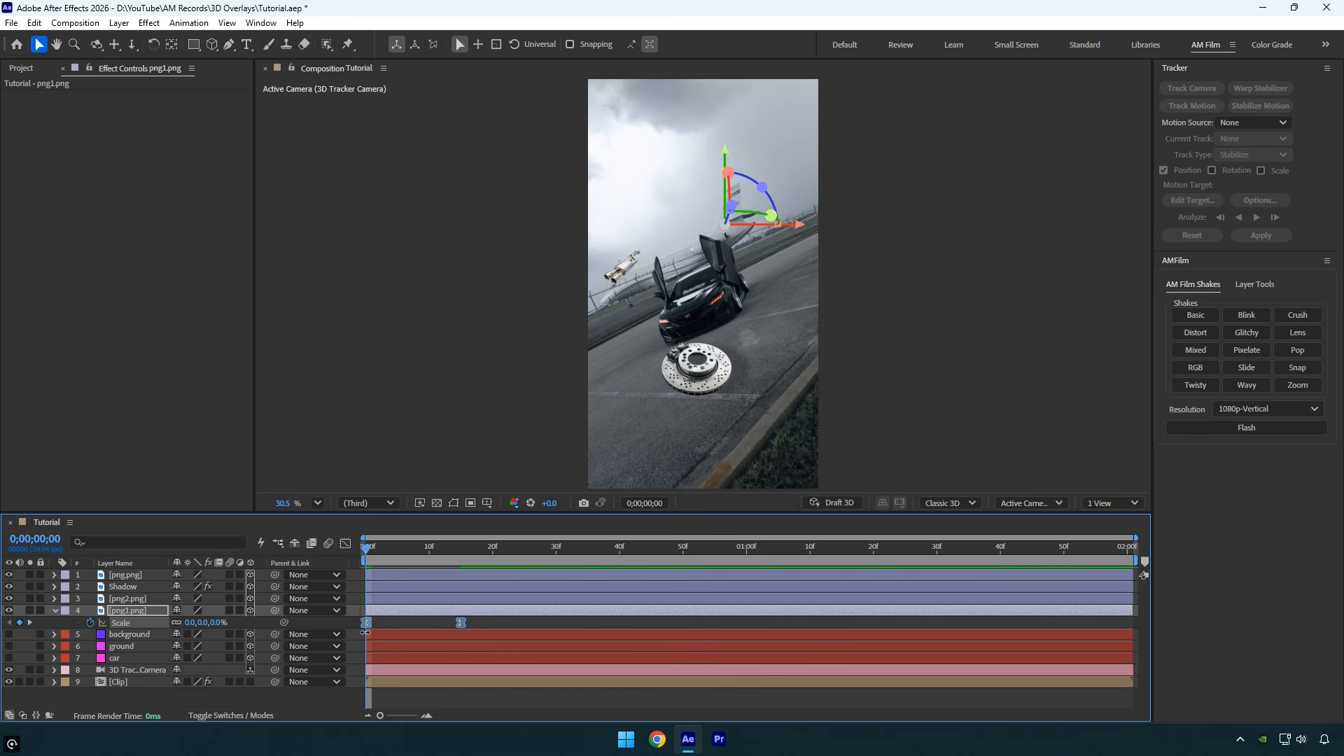
{"action": "left_click", "coordinate": [346, 544]}
{"action": "right_click", "coordinate": [426, 630]}
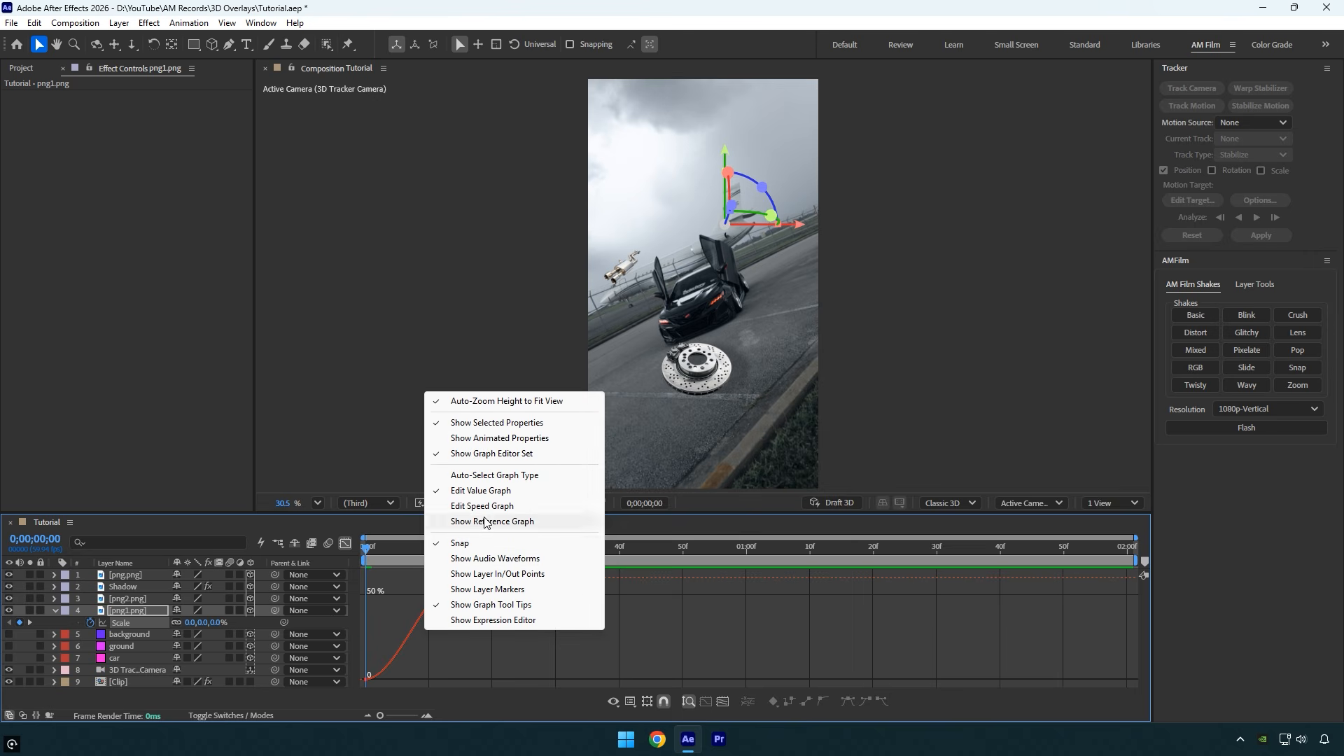
{"action": "left_click", "coordinate": [462, 491]}
{"action": "left_click_drag", "start_coordinate": [480, 572], "coordinate": [385, 679]}
{"action": "left_click_drag", "start_coordinate": [429, 577], "coordinate": [392, 577]}
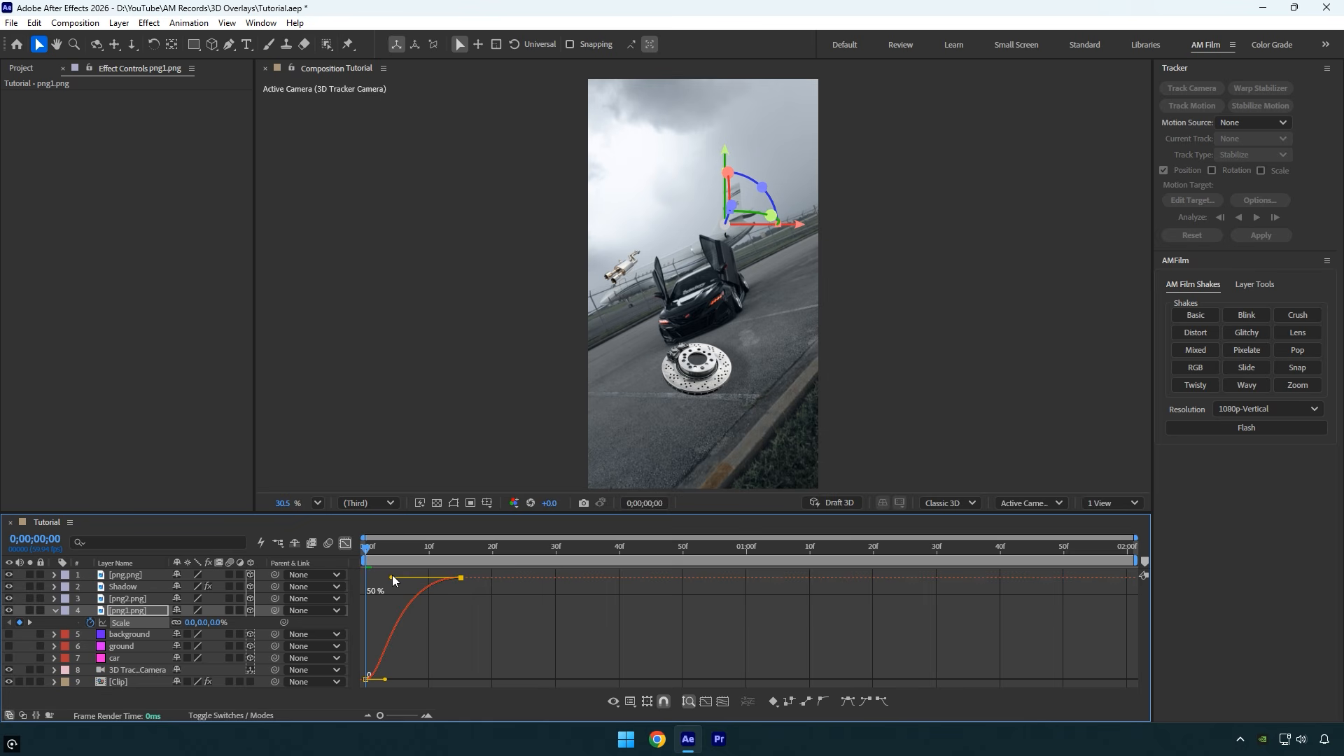
Step: Play back the composition to check the eased scale-up of png1.png
{"action": "key", "text": "space"}
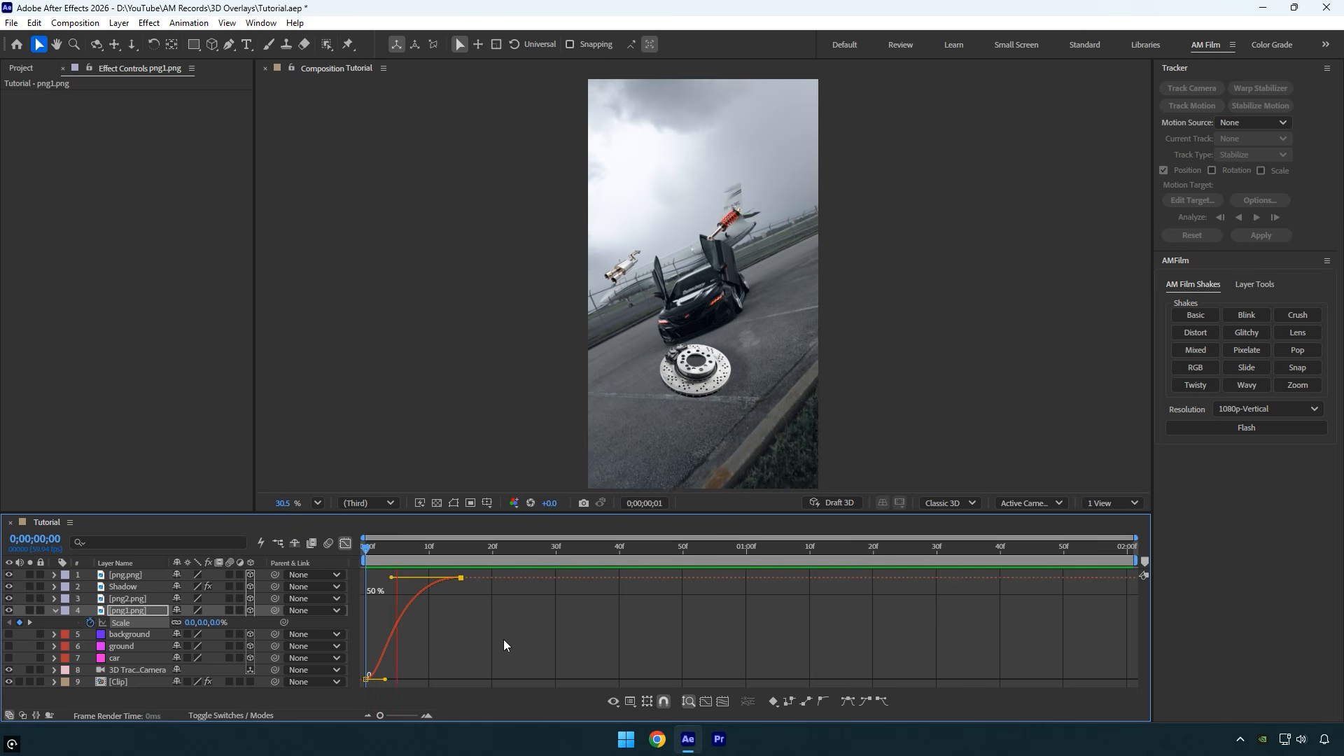
{"action": "key", "text": "space"}
{"action": "key", "text": "space"}
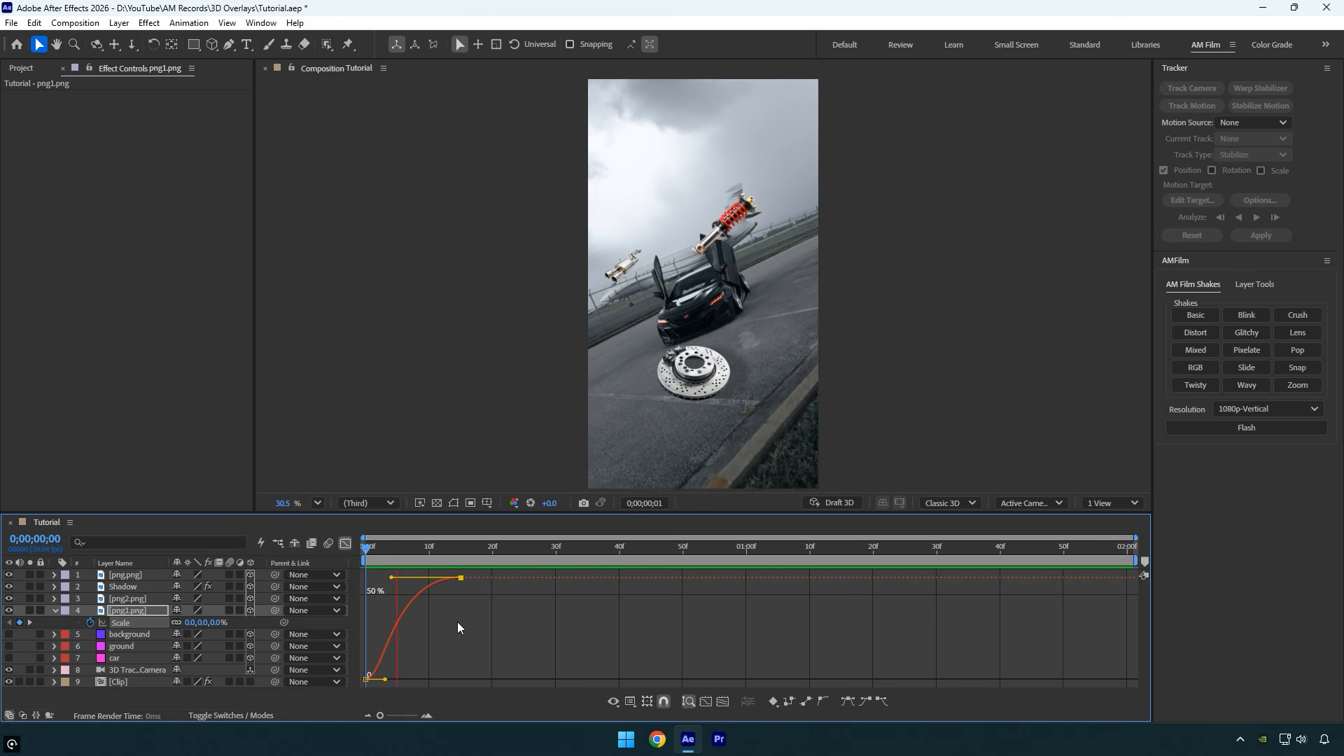
{"action": "key", "text": "space"}
Step: Close the Graph Editor, delay png1.png's ending Scale keyframe to about frame 26, and preview the animation from the start
{"action": "left_click", "coordinate": [346, 544]}
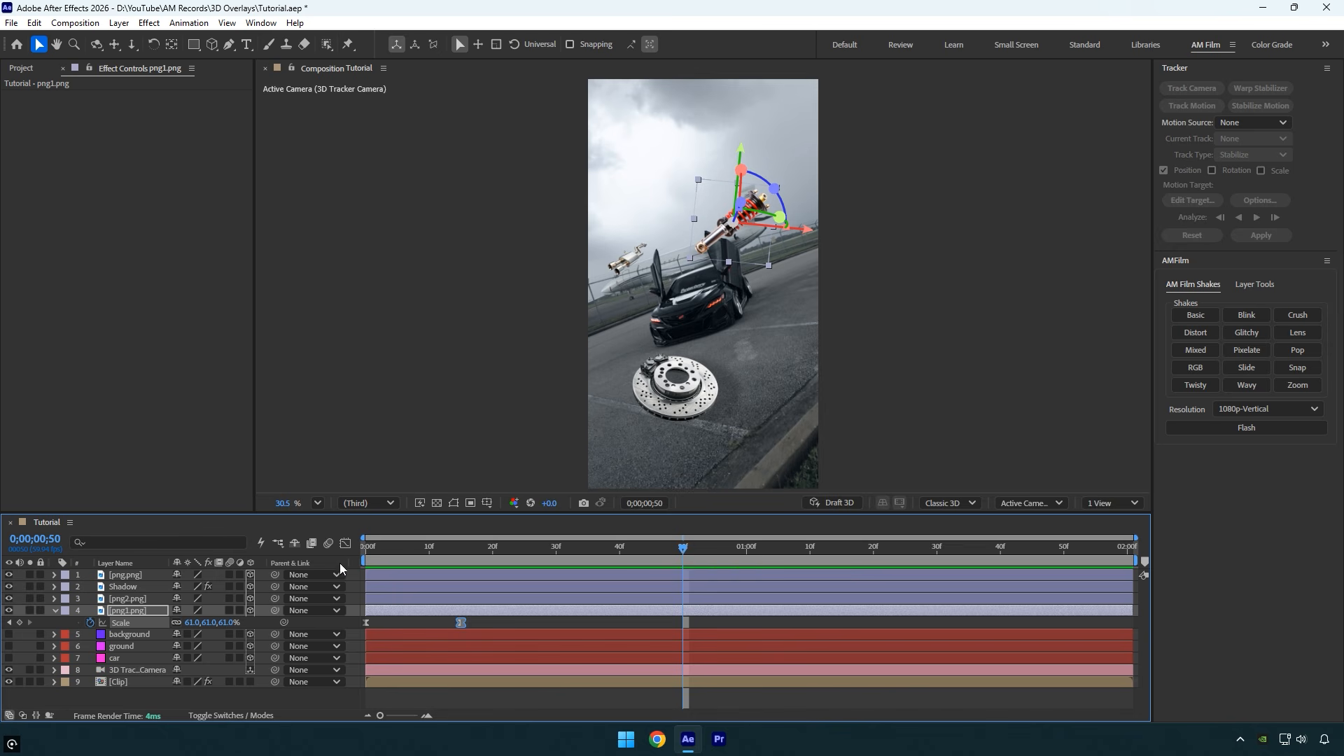
{"action": "left_click_drag", "start_coordinate": [461, 623], "coordinate": [532, 622]}
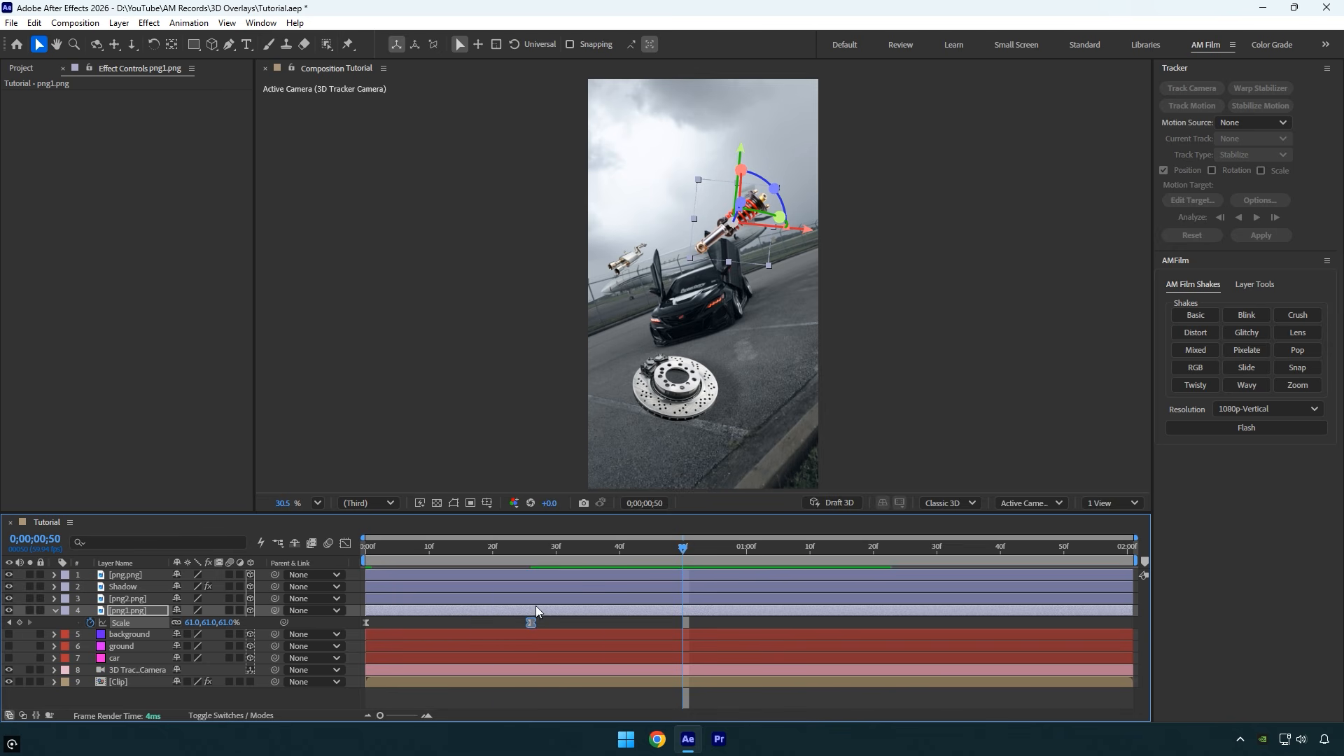
{"action": "key", "text": "Home"}
{"action": "key", "text": "space"}
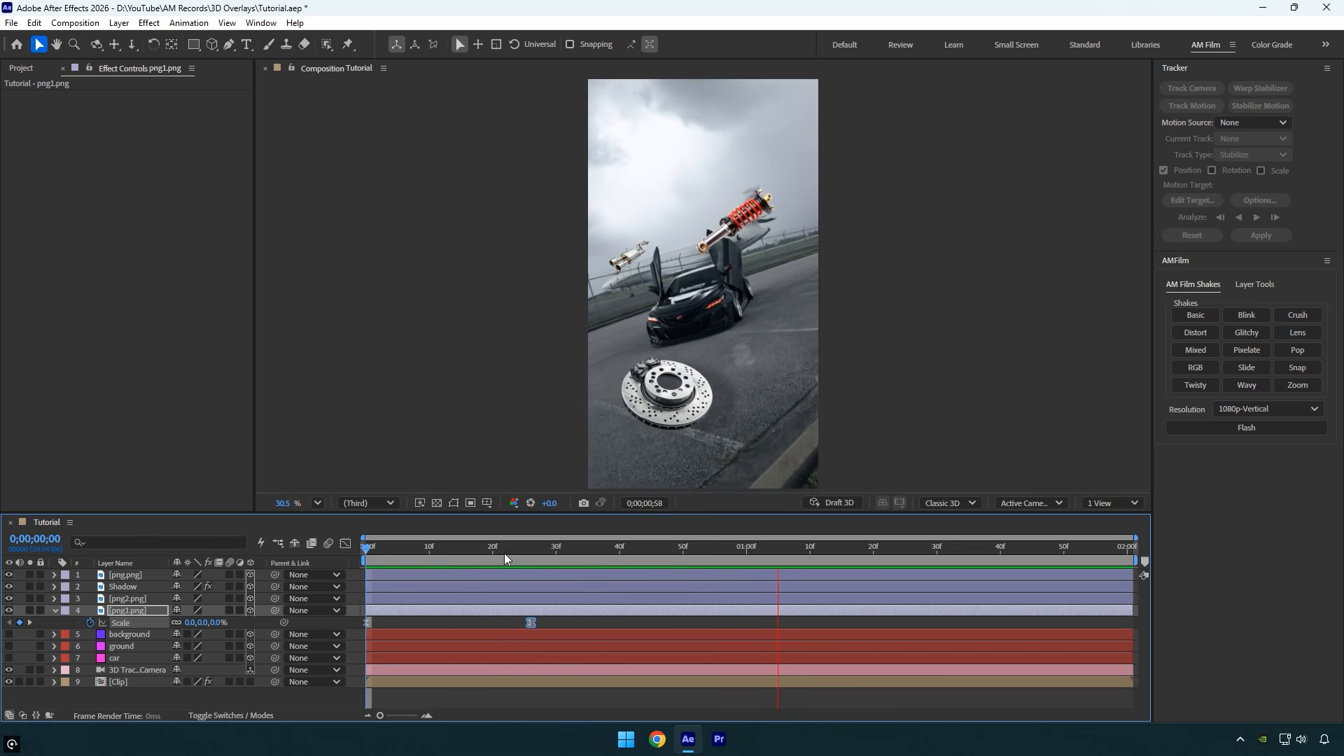
{"action": "left_click", "coordinate": [424, 550]}
{"action": "left_click_drag", "start_coordinate": [424, 553], "coordinate": [318, 552]}
Step: Enable motion blur for the png1.png layer and the composition, and preview the scale-up
{"action": "left_click", "coordinate": [231, 612]}
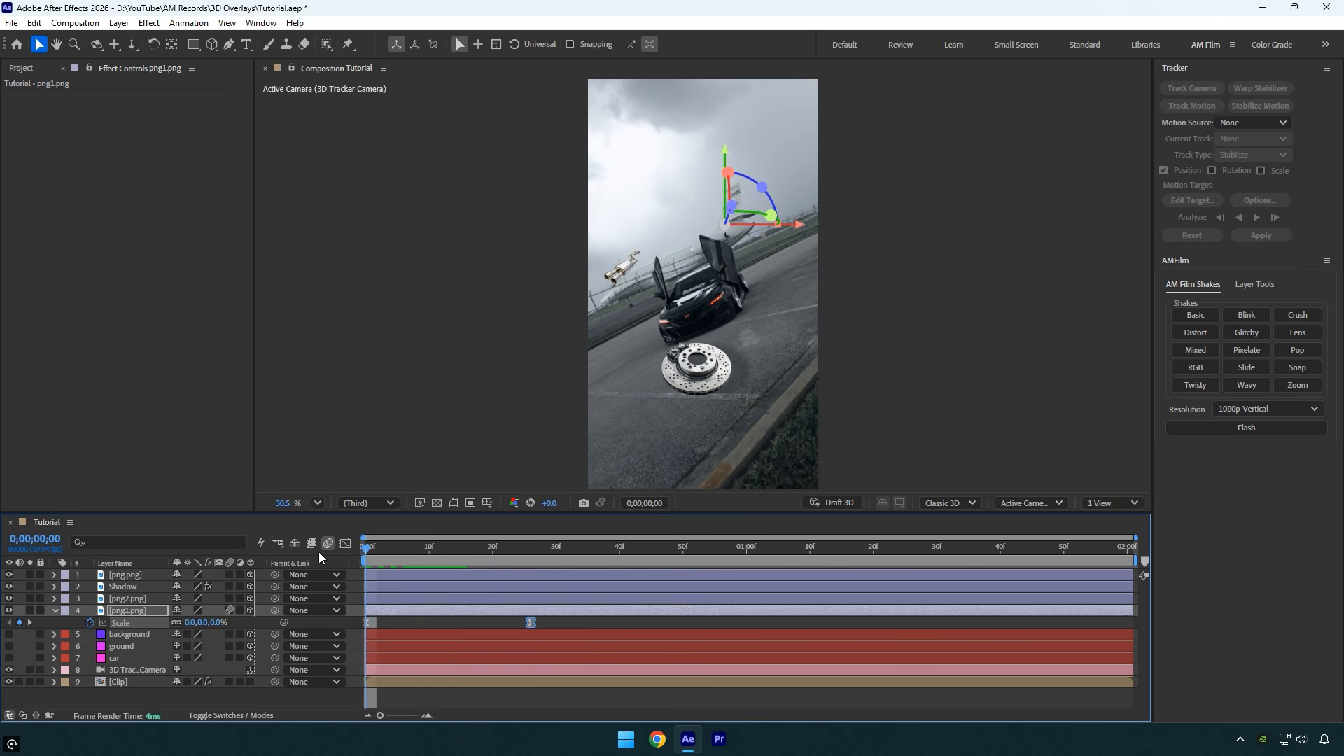
{"action": "key", "text": "space"}
{"action": "left_click_drag", "start_coordinate": [459, 550], "coordinate": [473, 553]}
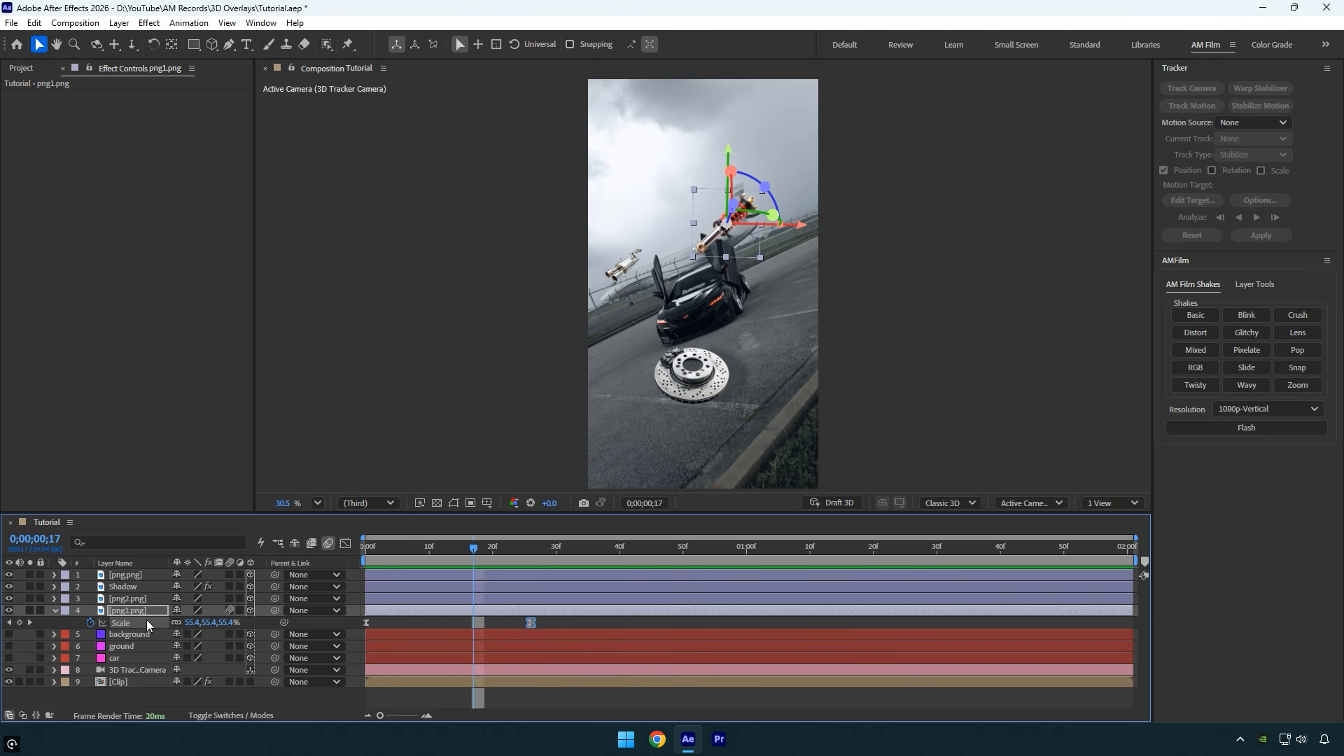
Step: Keyframe the png2.png layer's Scale at its full 147% on frame 37 and at 0% on frame 13
{"action": "left_click", "coordinate": [131, 601]}
{"action": "key", "text": "s"}
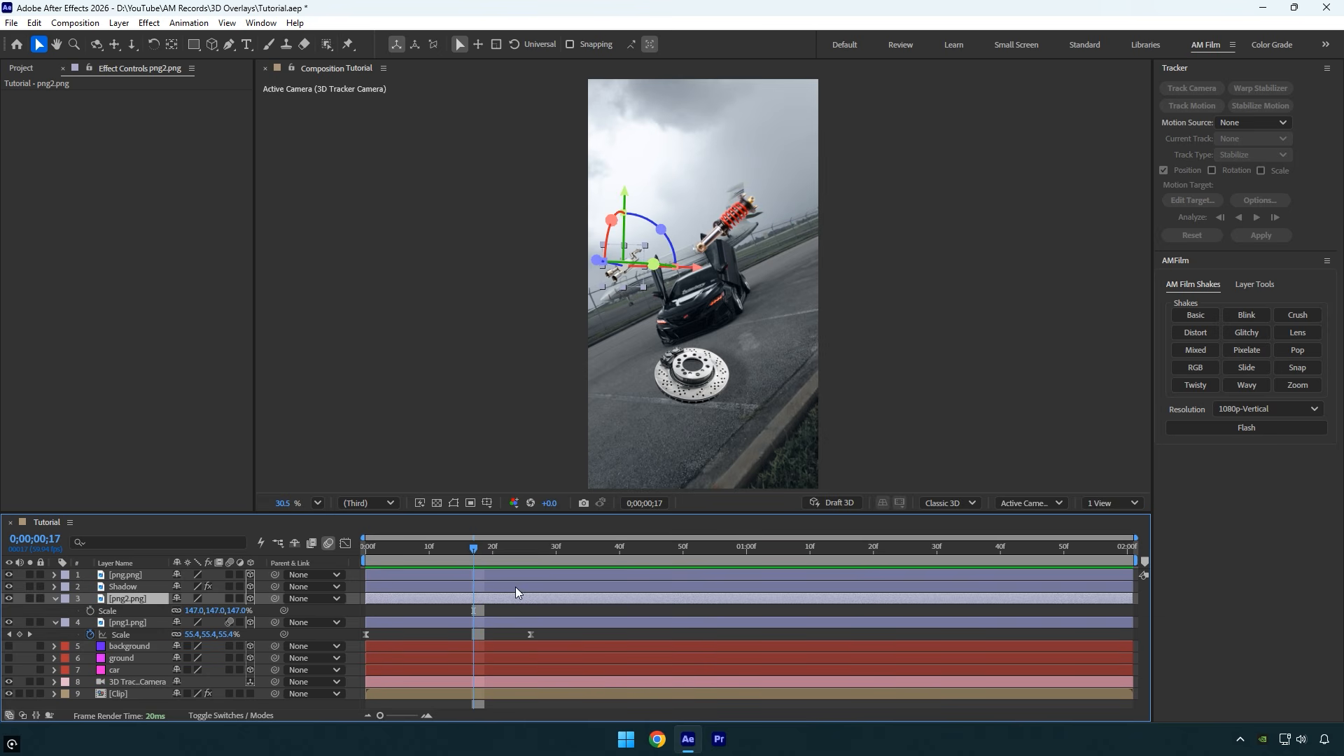
{"action": "left_click_drag", "start_coordinate": [474, 552], "coordinate": [602, 562]}
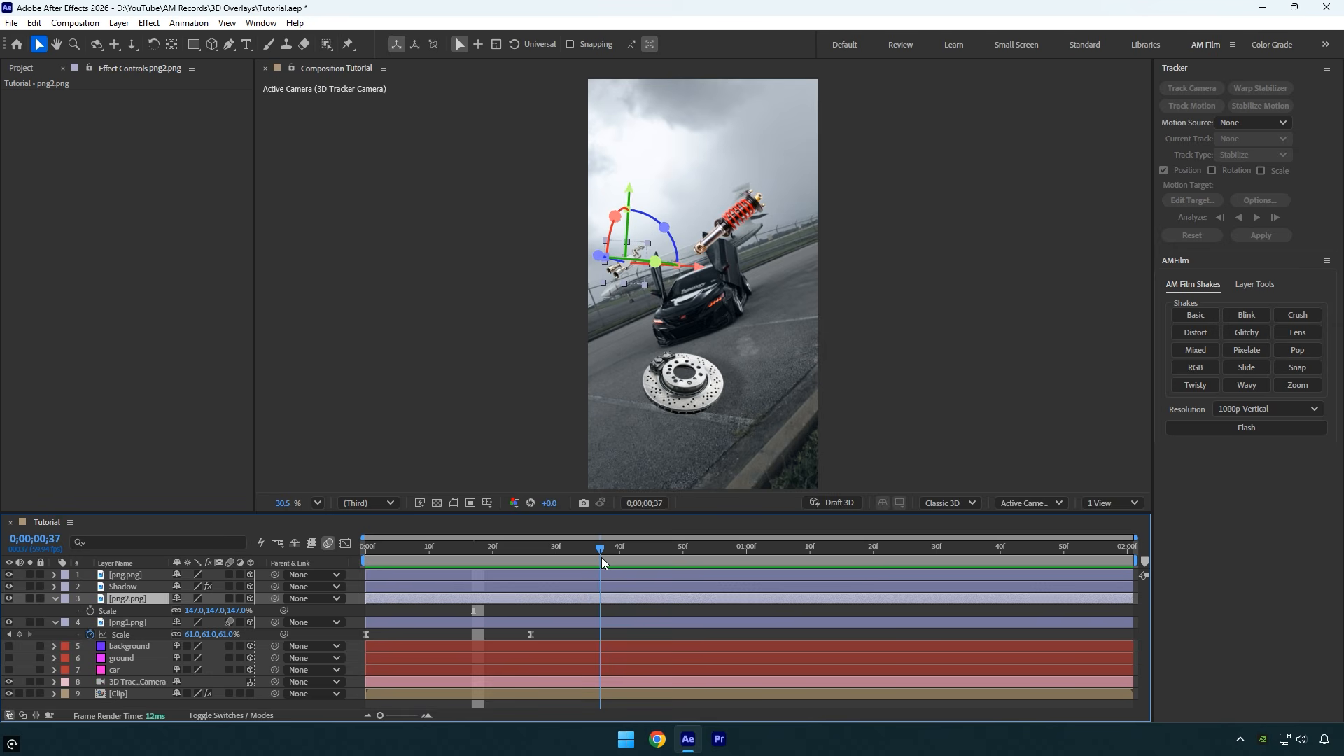
{"action": "left_click", "coordinate": [90, 611]}
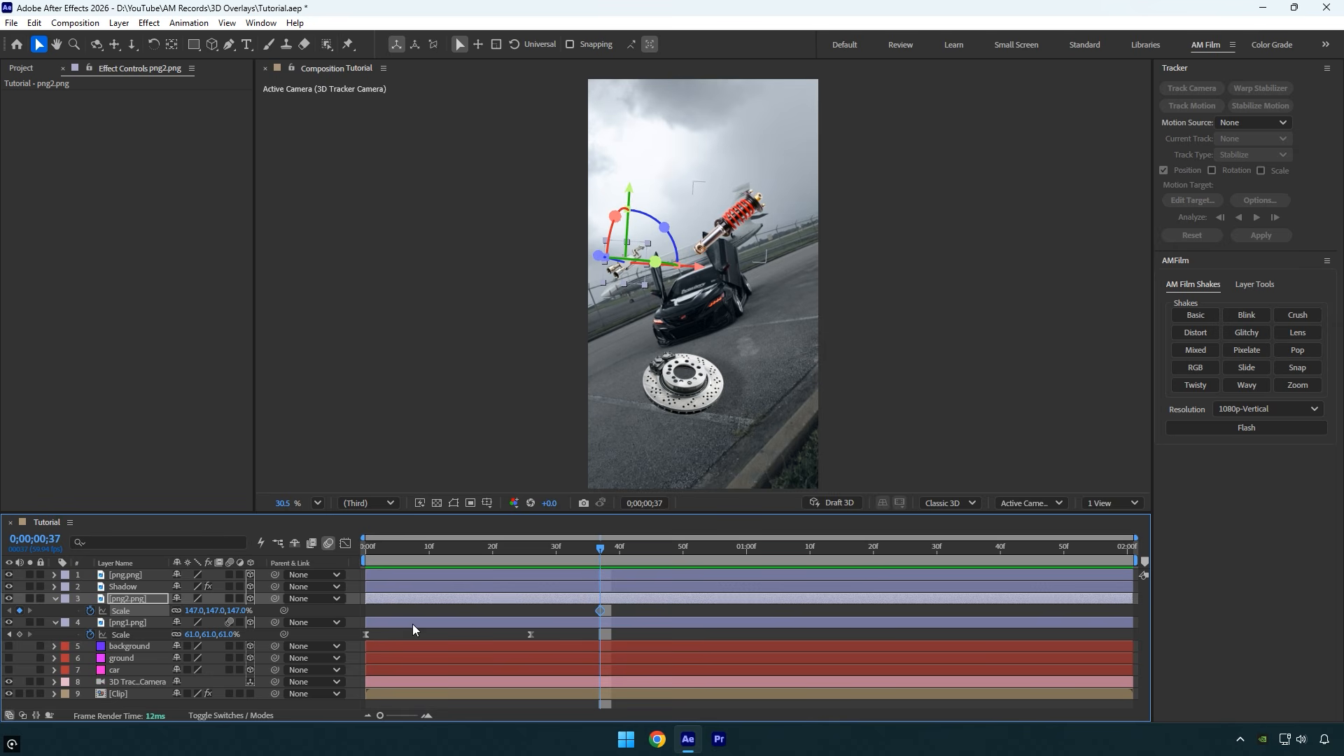
{"action": "left_click_drag", "start_coordinate": [607, 547], "coordinate": [447, 556]}
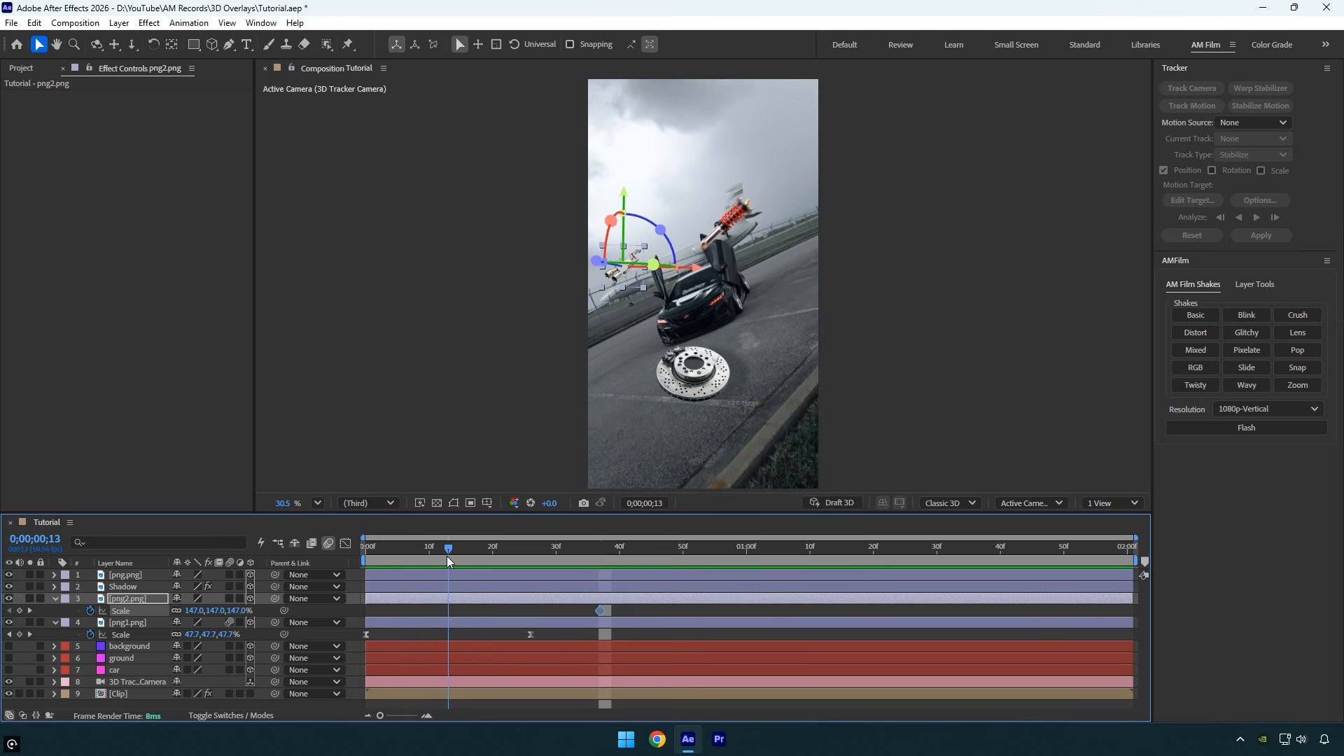
{"action": "left_click", "coordinate": [194, 610]}
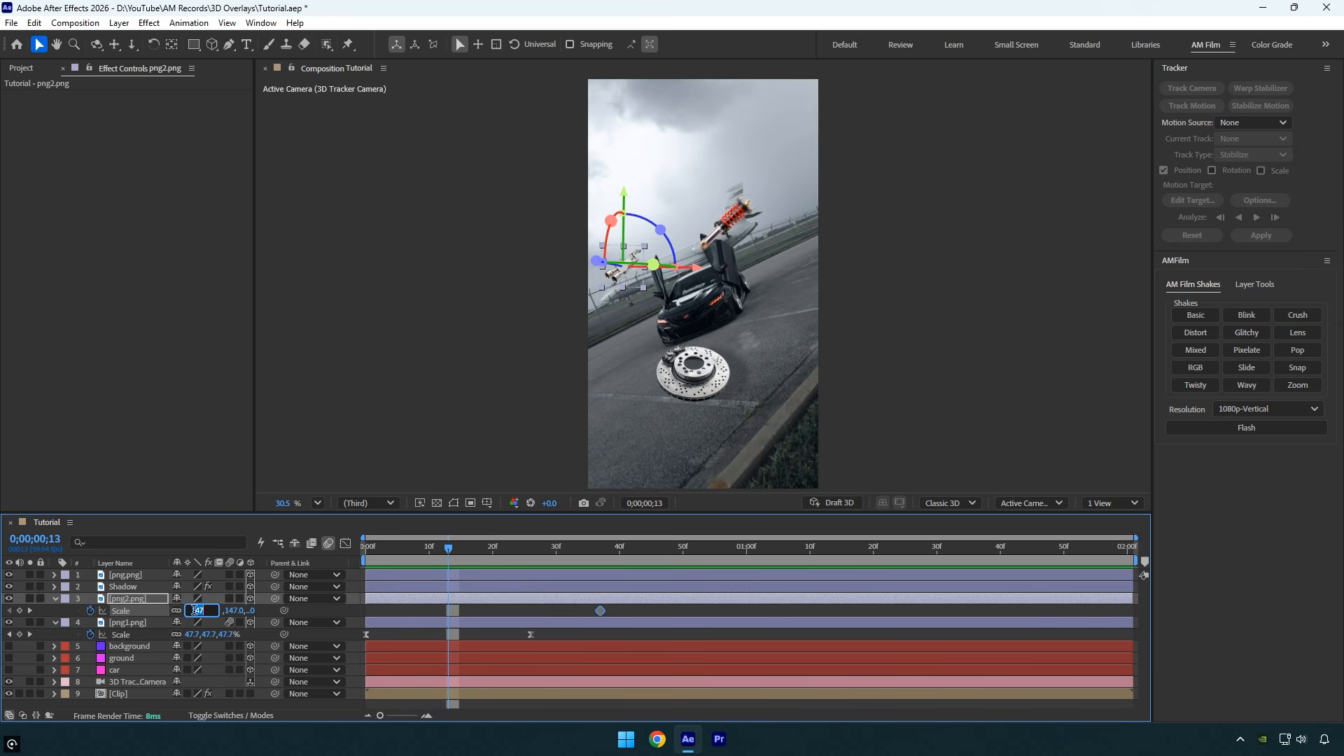
{"action": "type", "text": "0"}
{"action": "key", "text": "Return"}
Step: Ease png2.png's Scale keyframes into a fast start and long, smooth finish, preview the result, and enable the layer's motion blur
{"action": "left_click_drag", "start_coordinate": [629, 607], "coordinate": [428, 617]}
{"action": "left_click", "coordinate": [345, 544]}
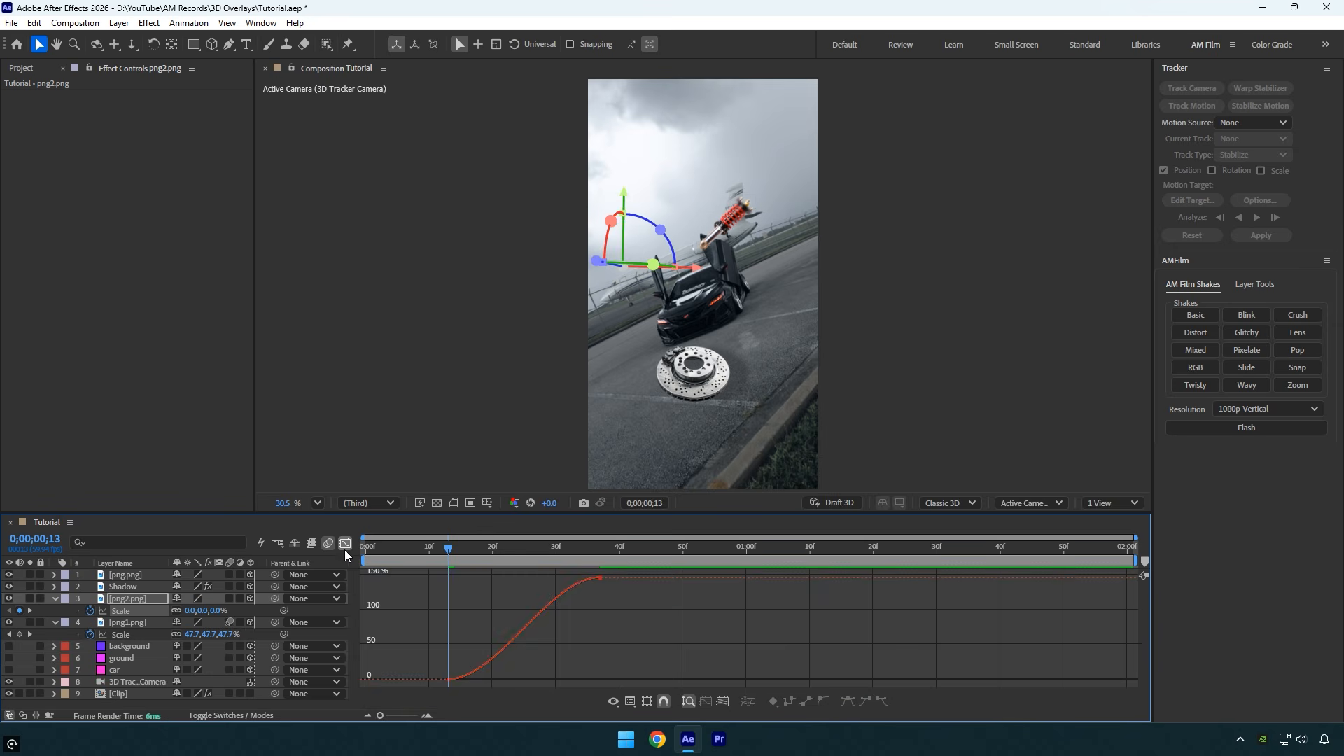
{"action": "left_click_drag", "start_coordinate": [500, 680], "coordinate": [477, 679]}
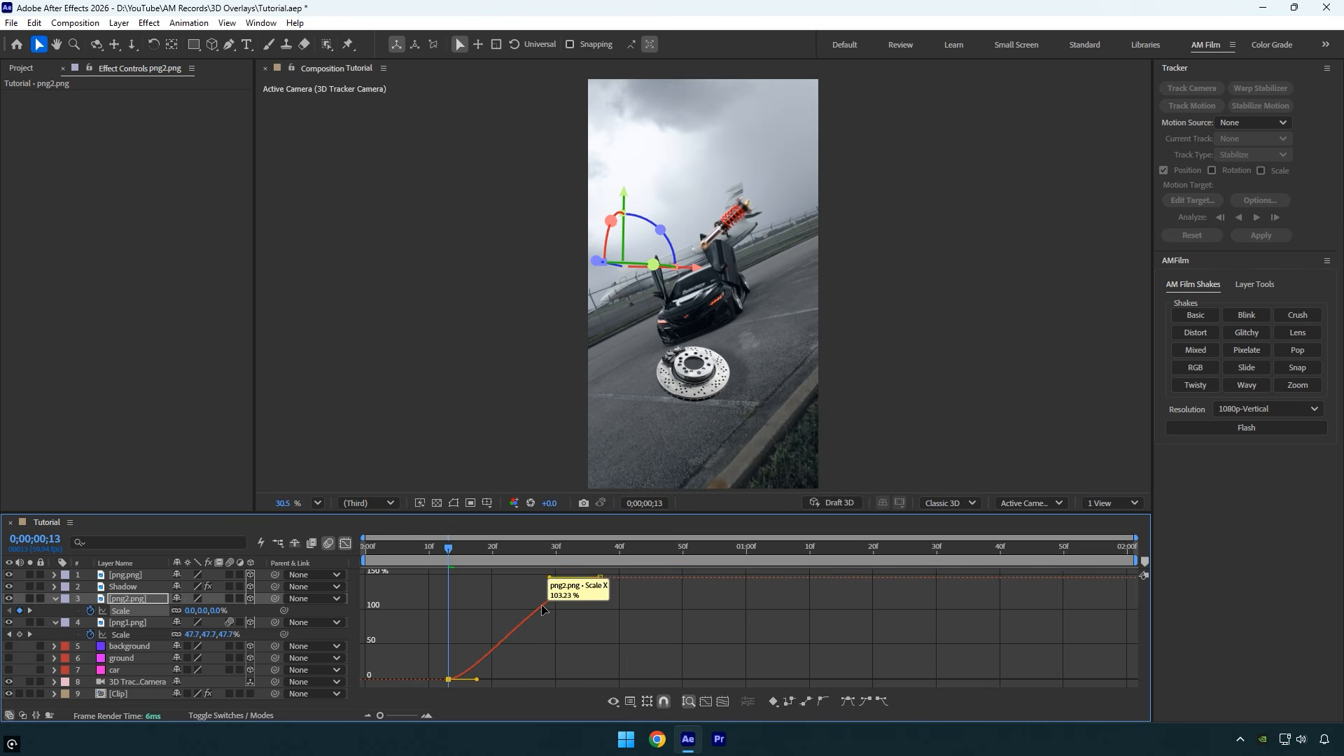
{"action": "left_click_drag", "start_coordinate": [550, 578], "coordinate": [473, 551]}
{"action": "key", "text": "space"}
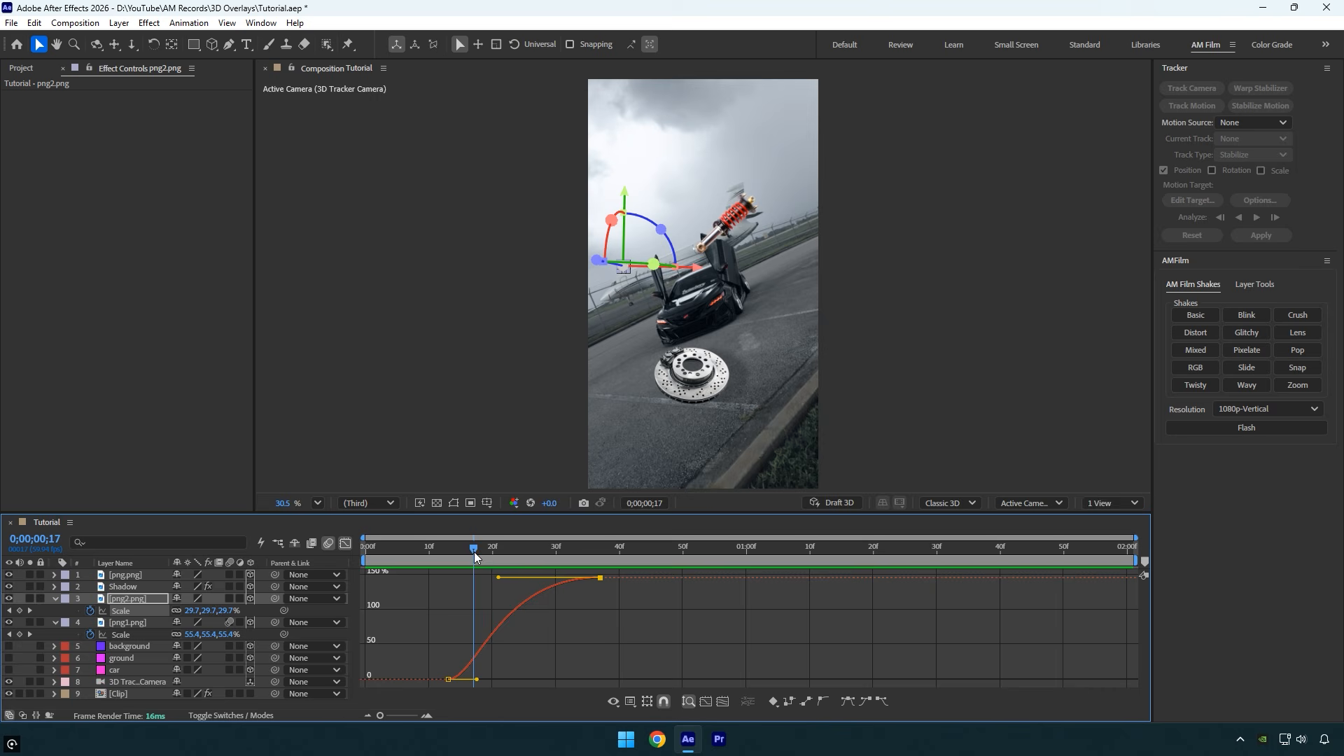
{"action": "left_click", "coordinate": [345, 544]}
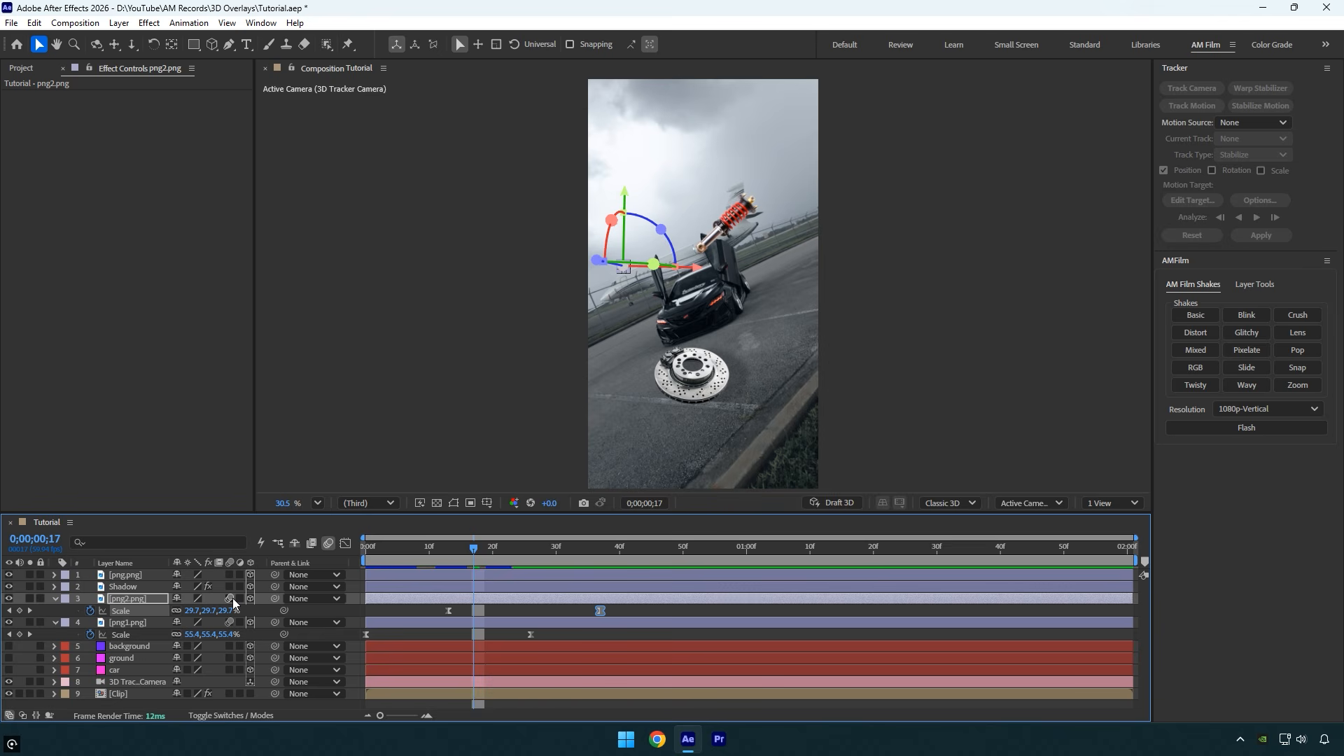
Step: Keyframe Scale on the png.png and Shadow layers together, at their full 59% on frame 50 and 0% on frame 26
{"action": "left_click", "coordinate": [135, 586]}
{"action": "left_click", "coordinate": [136, 578], "text": "shift"}
{"action": "key", "text": "s"}
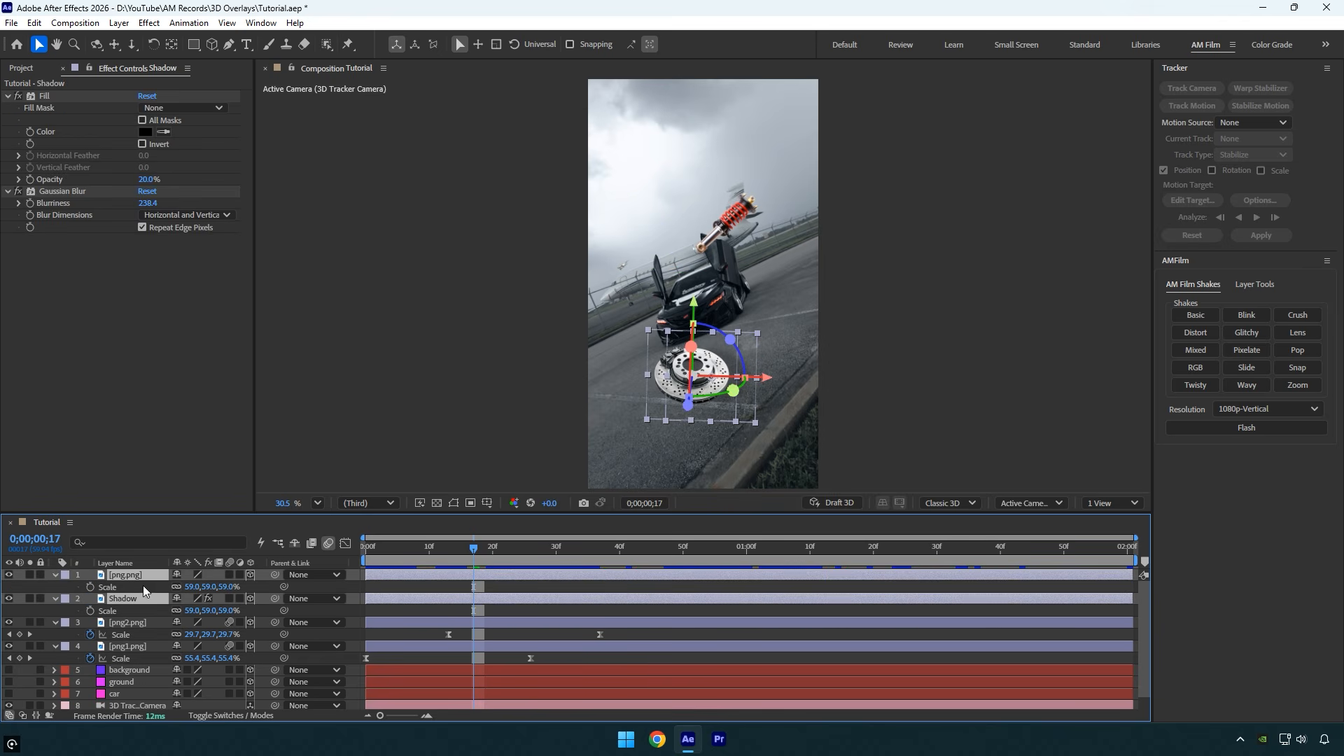
{"action": "left_click_drag", "start_coordinate": [499, 551], "coordinate": [683, 561]}
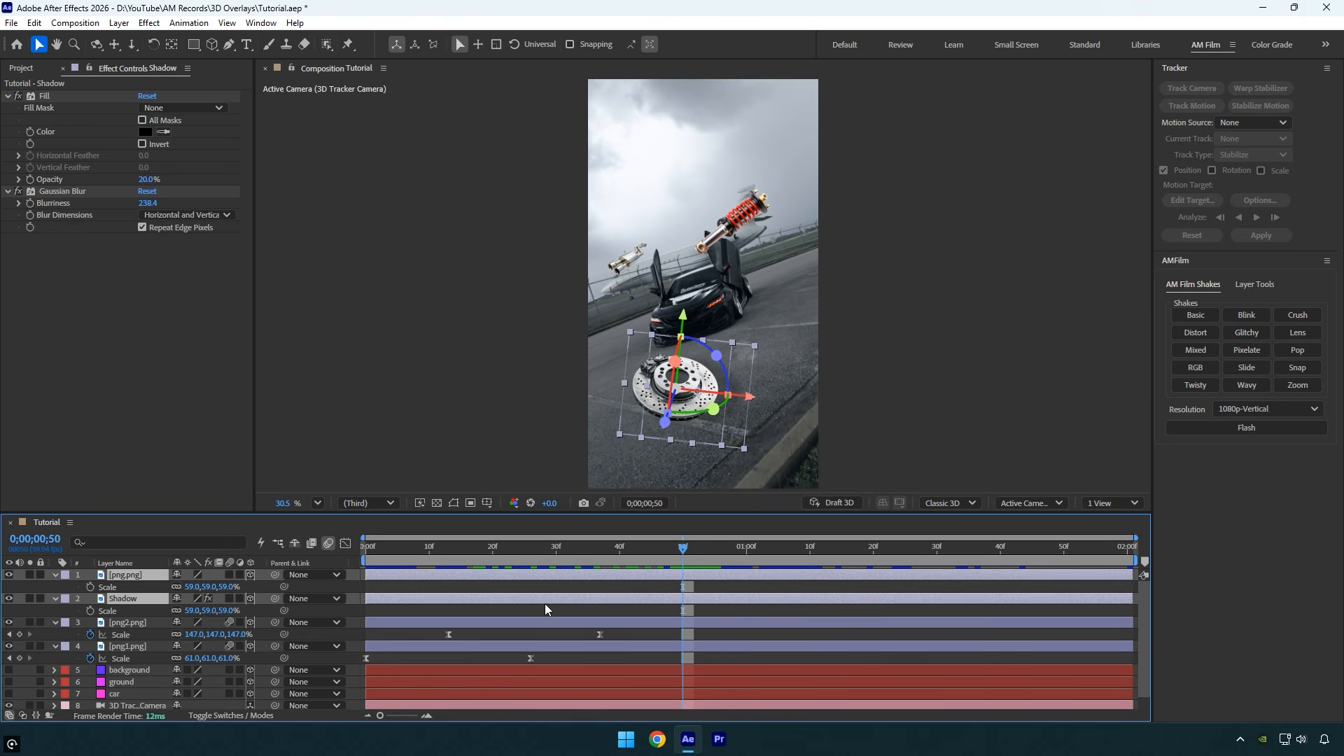
{"action": "left_click", "coordinate": [90, 587]}
{"action": "left_click", "coordinate": [90, 610]}
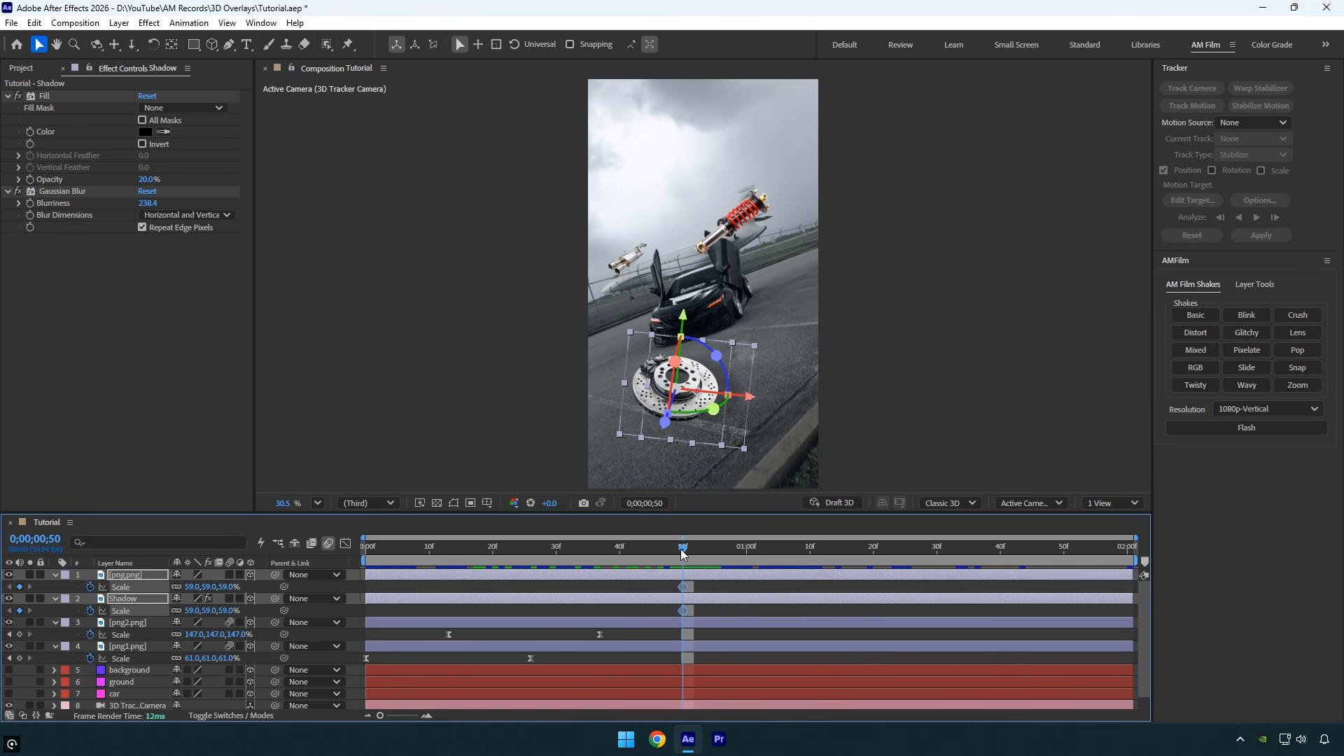
{"action": "left_click_drag", "start_coordinate": [684, 550], "coordinate": [532, 559]}
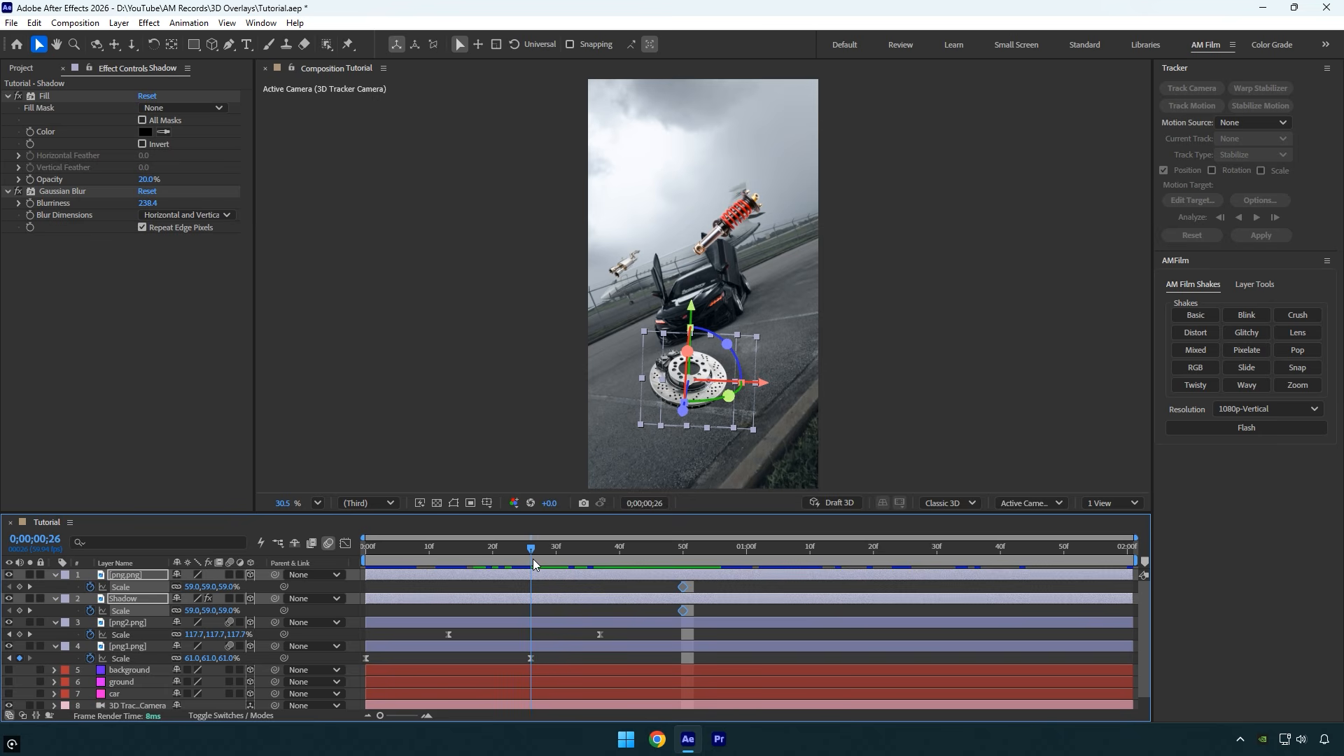
{"action": "left_click", "coordinate": [191, 587]}
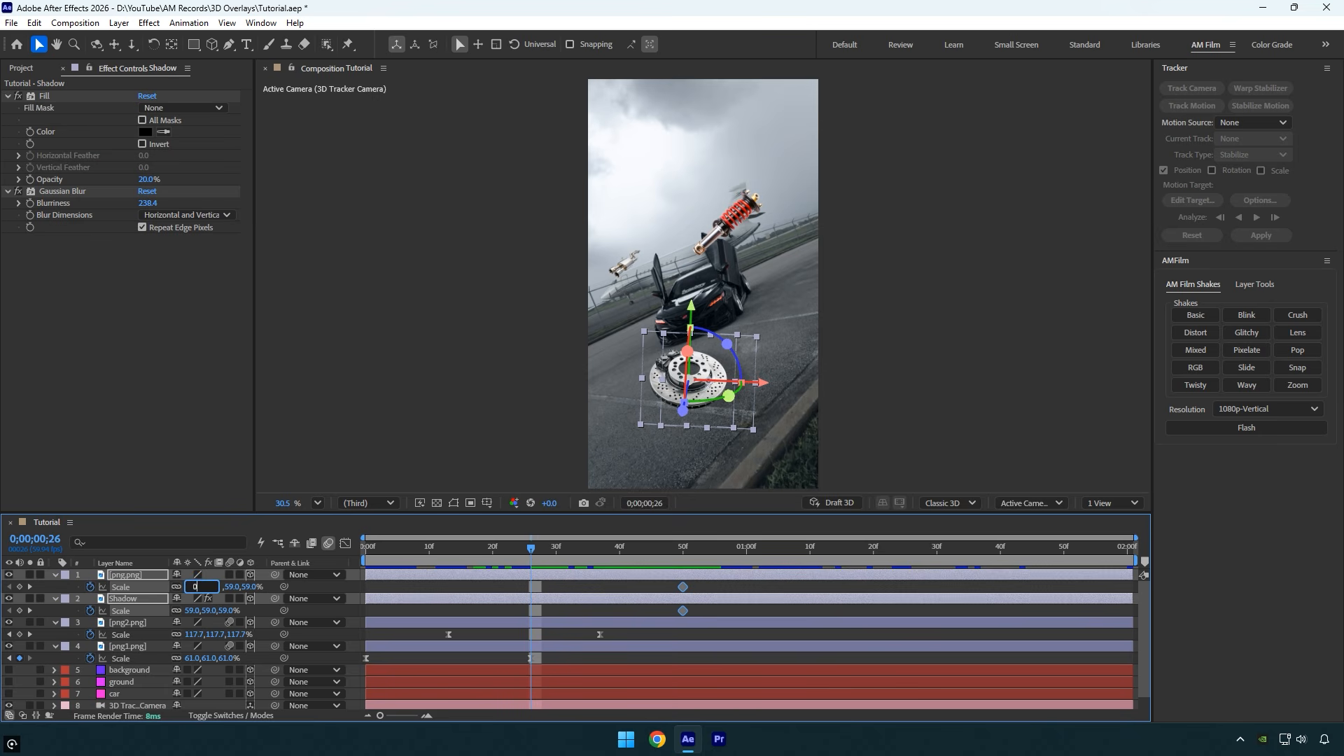
{"action": "type", "text": "0"}
{"action": "key", "text": "Return"}
Step: Apply Easy Ease to the png.png and Shadow Scale keyframes and shape their value graph for a fast start and long finish
{"action": "left_click_drag", "start_coordinate": [509, 578], "coordinate": [713, 617]}
{"action": "key", "text": "F9"}
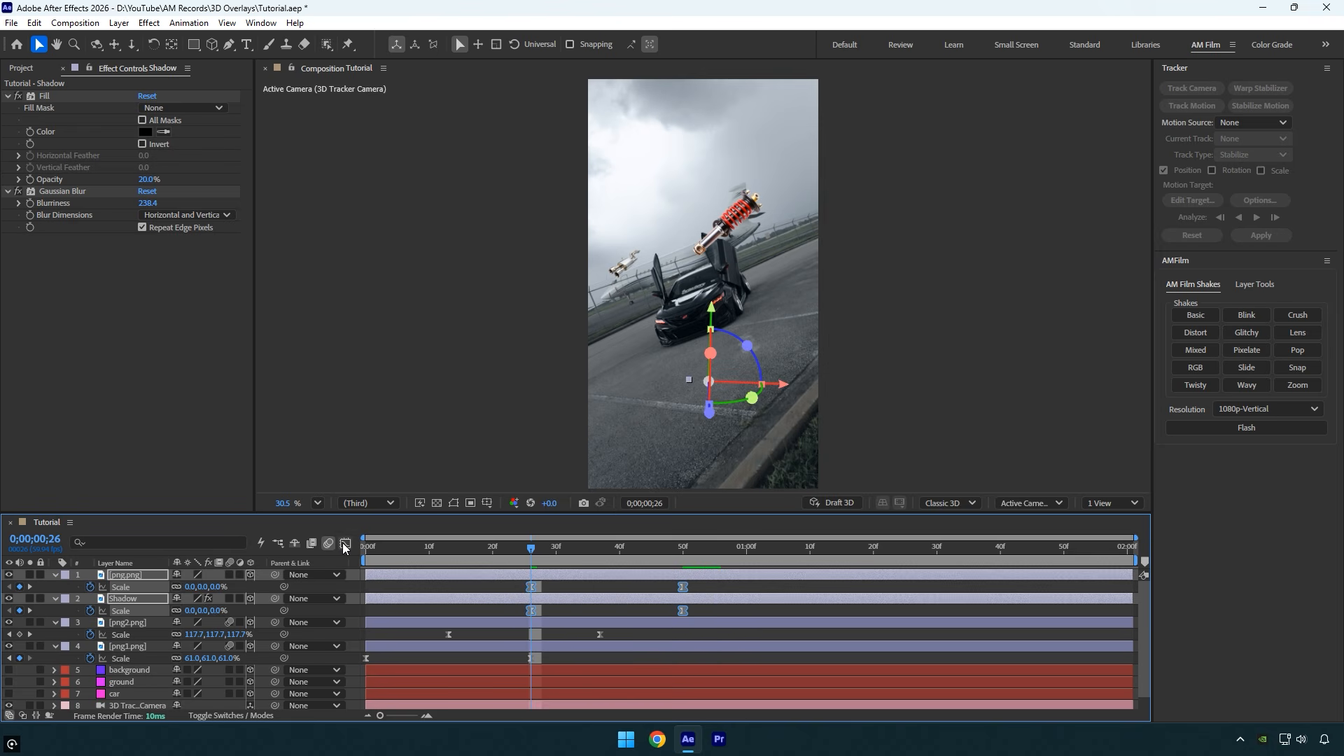
{"action": "left_click", "coordinate": [344, 544]}
{"action": "left_click_drag", "start_coordinate": [499, 642], "coordinate": [595, 683]}
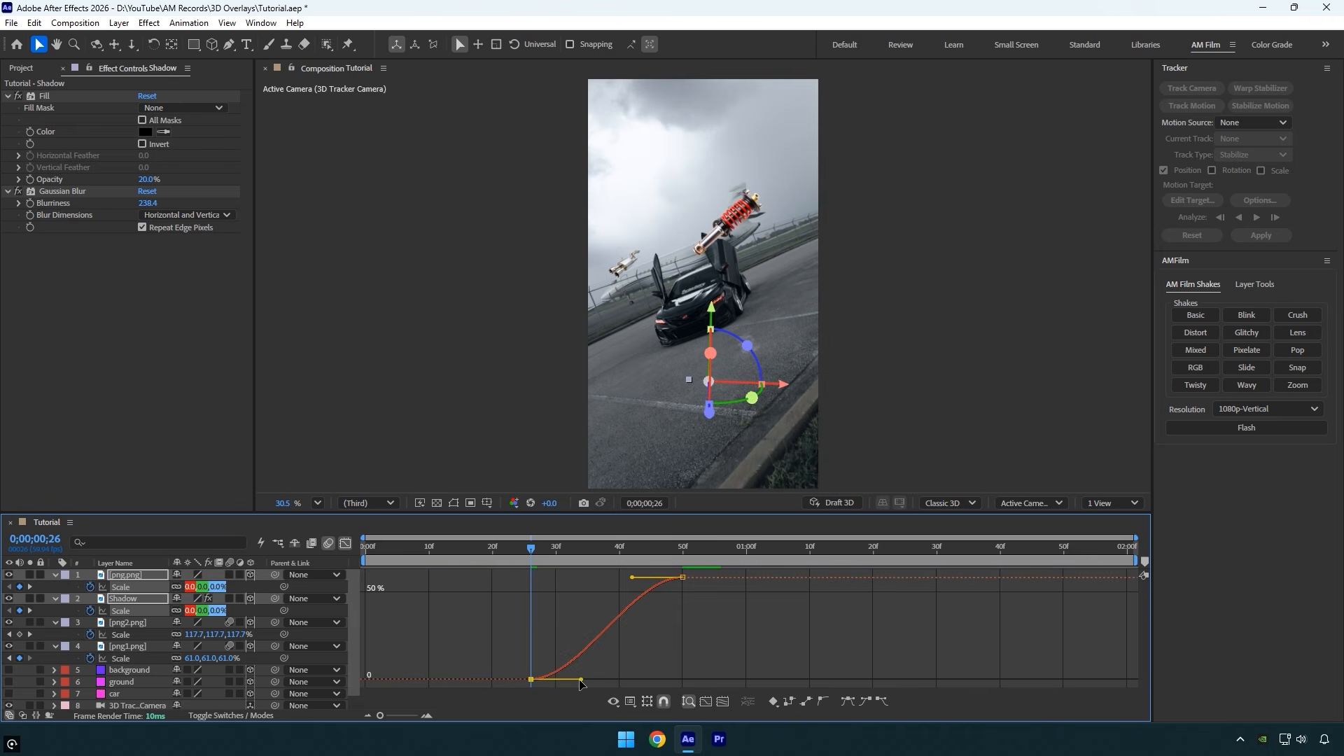
{"action": "left_click_drag", "start_coordinate": [732, 613], "coordinate": [573, 576]}
Step: Play back the composition from the start to check the staggered scale-ups of all overlays
{"action": "key", "text": "Home"}
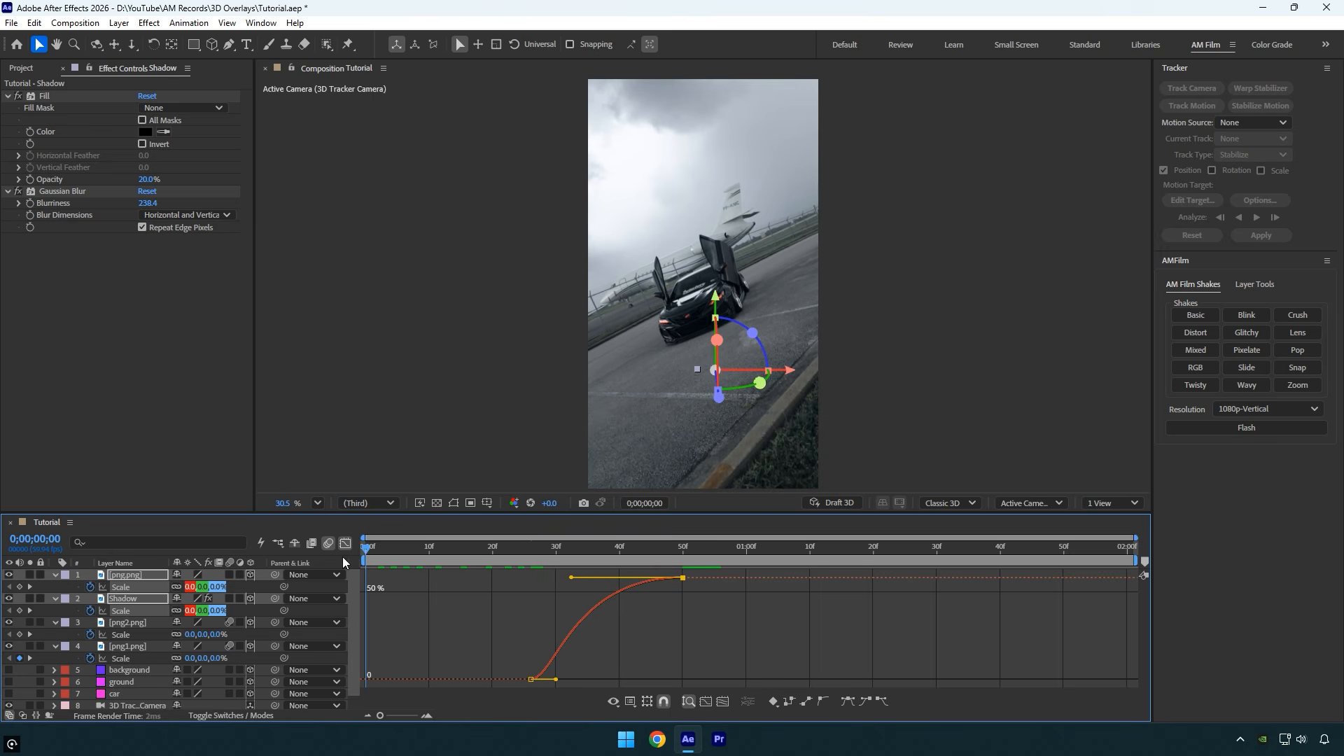
{"action": "key", "text": "space"}
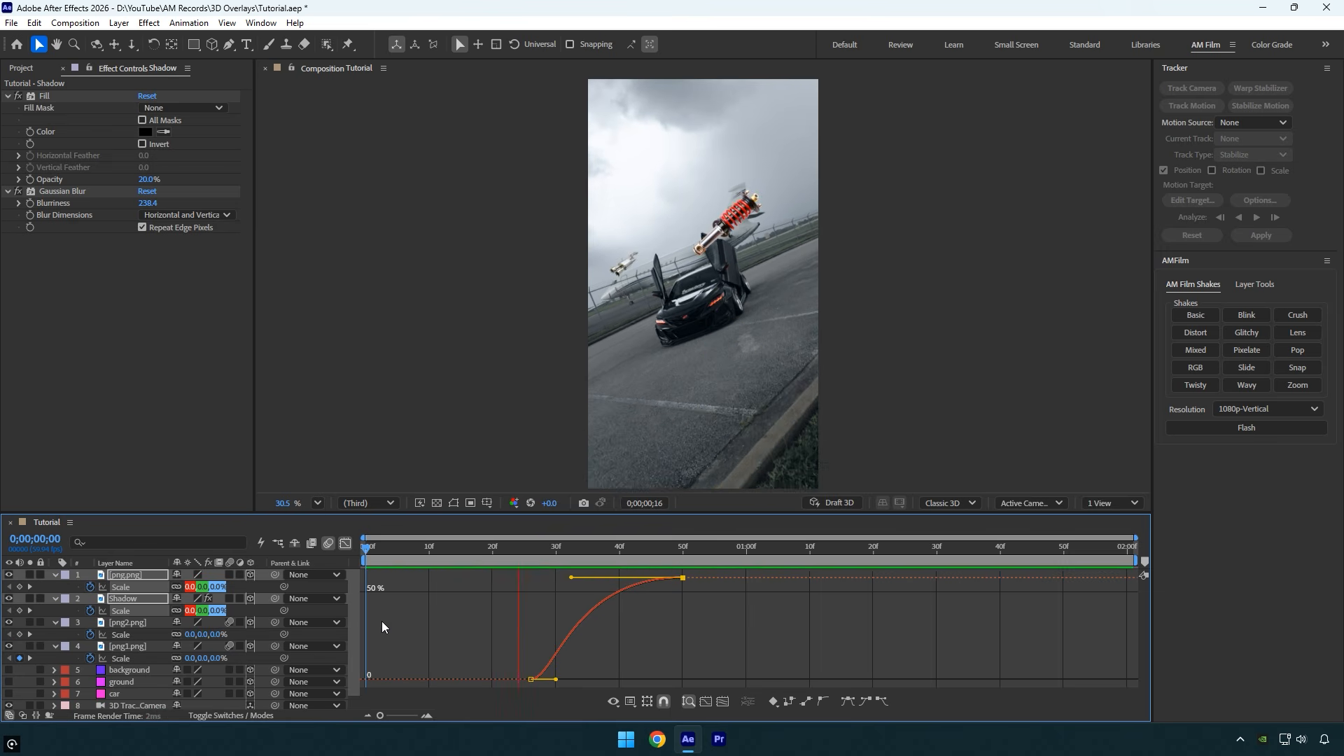
{"action": "key", "text": "space"}
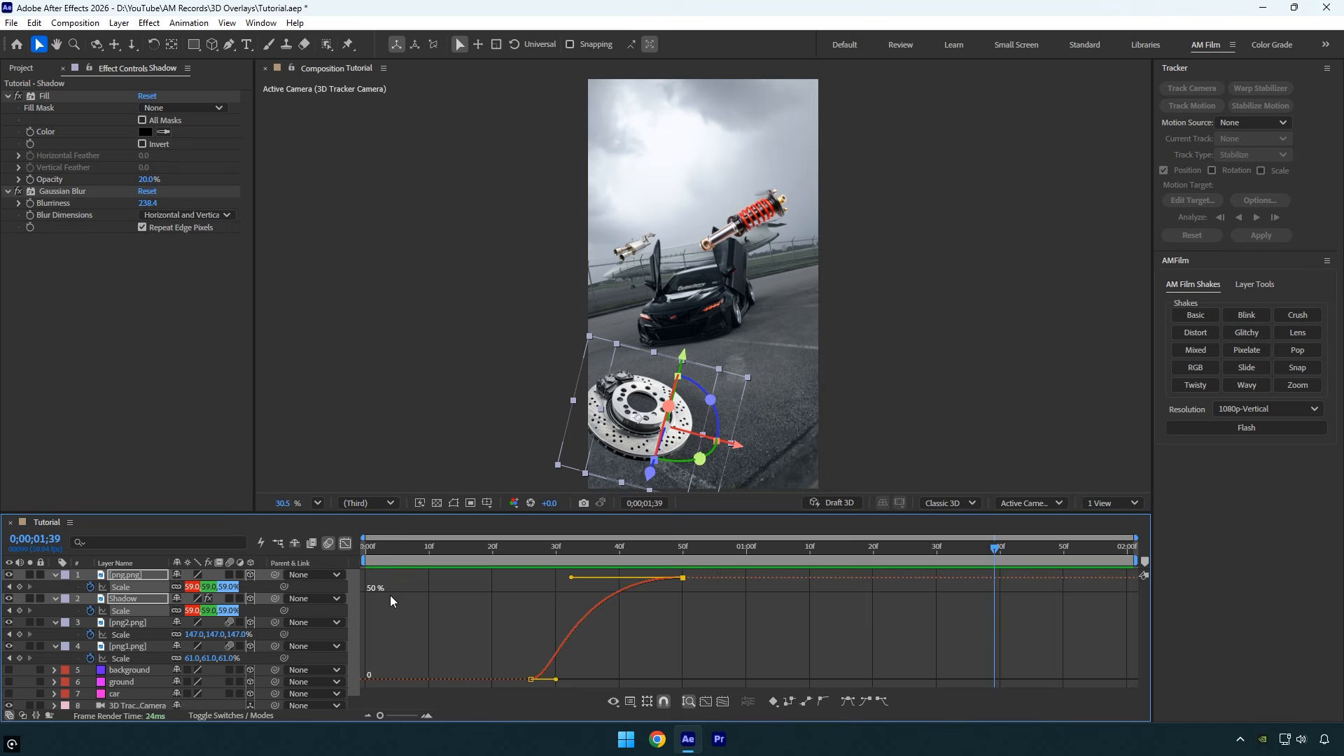
Step: Close the Graph Editor, enable motion blur for the png.png and Shadow layers, and collapse the layers' keyframed properties
{"action": "left_click", "coordinate": [345, 544]}
{"action": "left_click", "coordinate": [230, 575]}
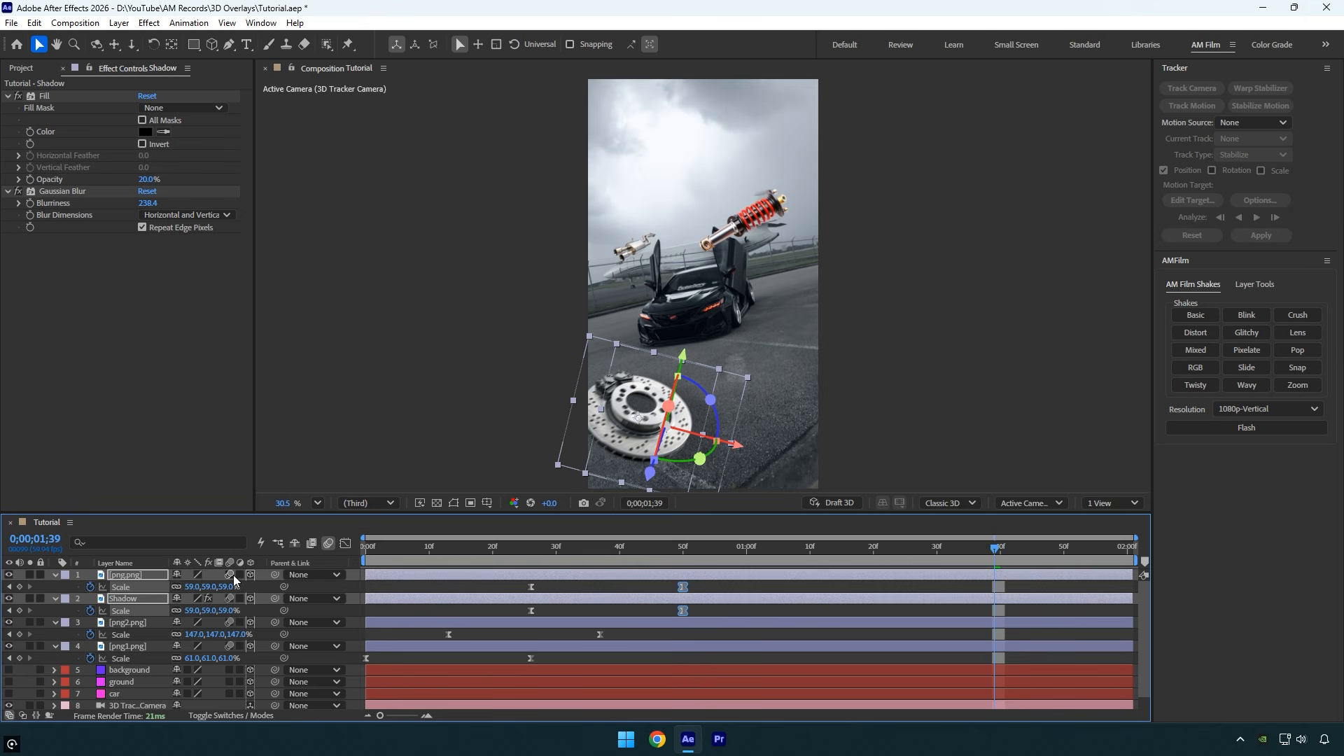
{"action": "left_click", "coordinate": [535, 654]}
{"action": "key", "text": "u"}
Step: Apply the Deep Glow effect to the png1.png layer and set its Exposure to 0.46, checking the glow at 0;00;01;03
{"action": "left_click_drag", "start_coordinate": [369, 550], "coordinate": [764, 556]}
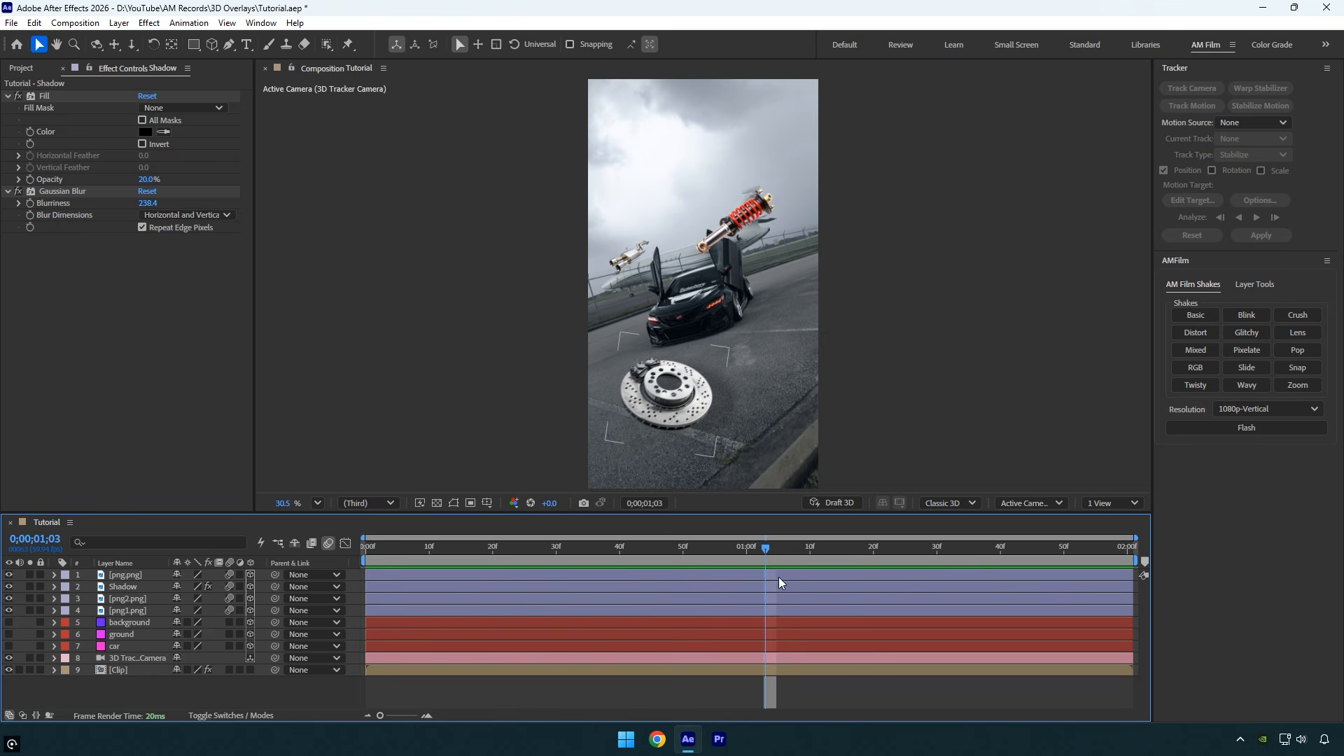
{"action": "left_click", "coordinate": [755, 607]}
{"action": "key", "text": "ctrl+space"}
{"action": "type", "text": "de"}
{"action": "key", "text": "Return"}
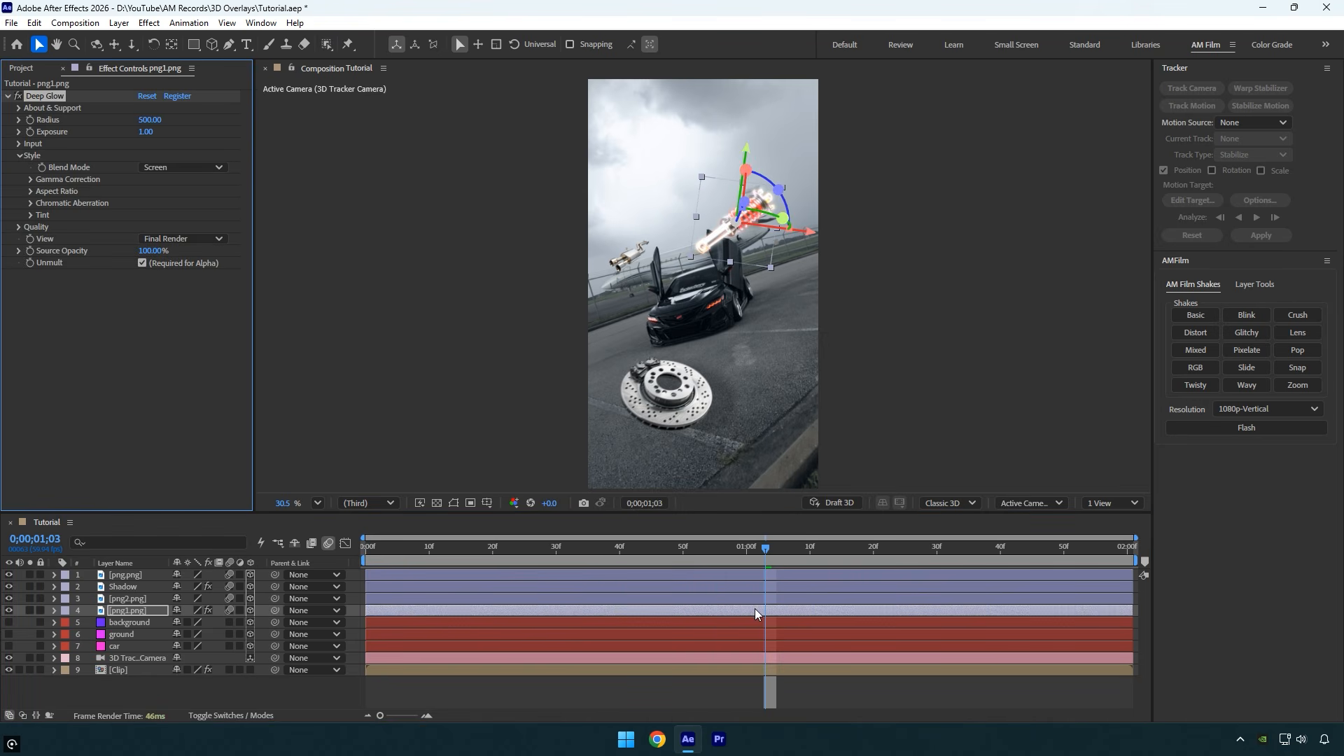
{"action": "scroll", "coordinate": [756, 266], "scroll_direction": "up", "scroll_amount": 5}
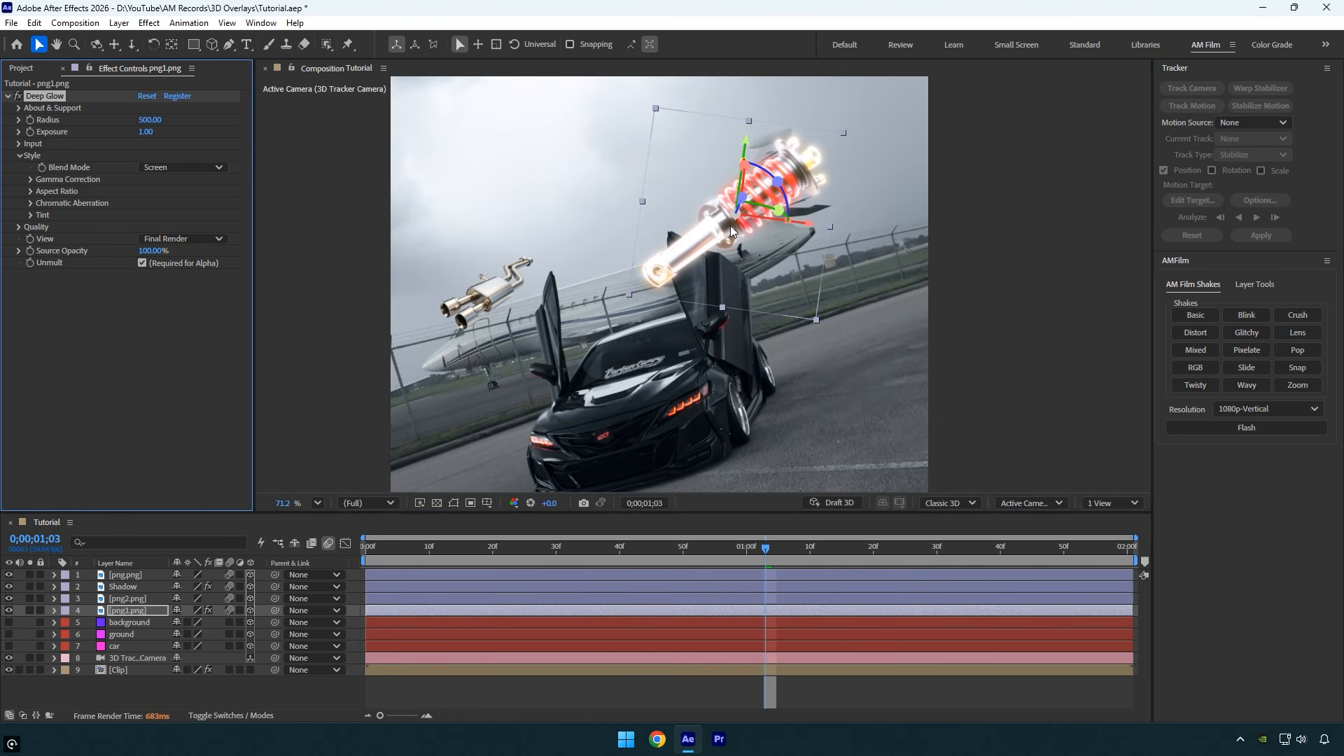
{"action": "left_click_drag", "start_coordinate": [145, 132], "coordinate": [101, 132]}
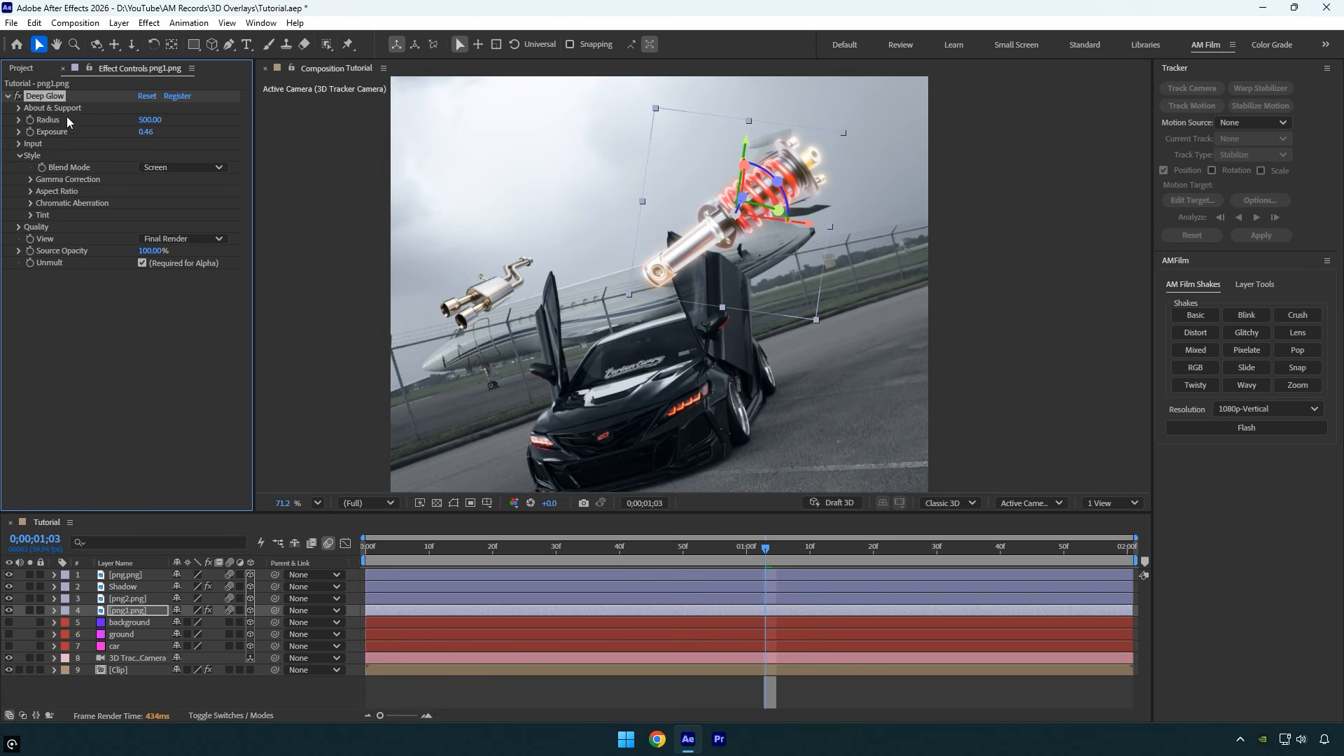
{"action": "scroll", "coordinate": [543, 304], "scroll_direction": "down", "scroll_amount": 5}
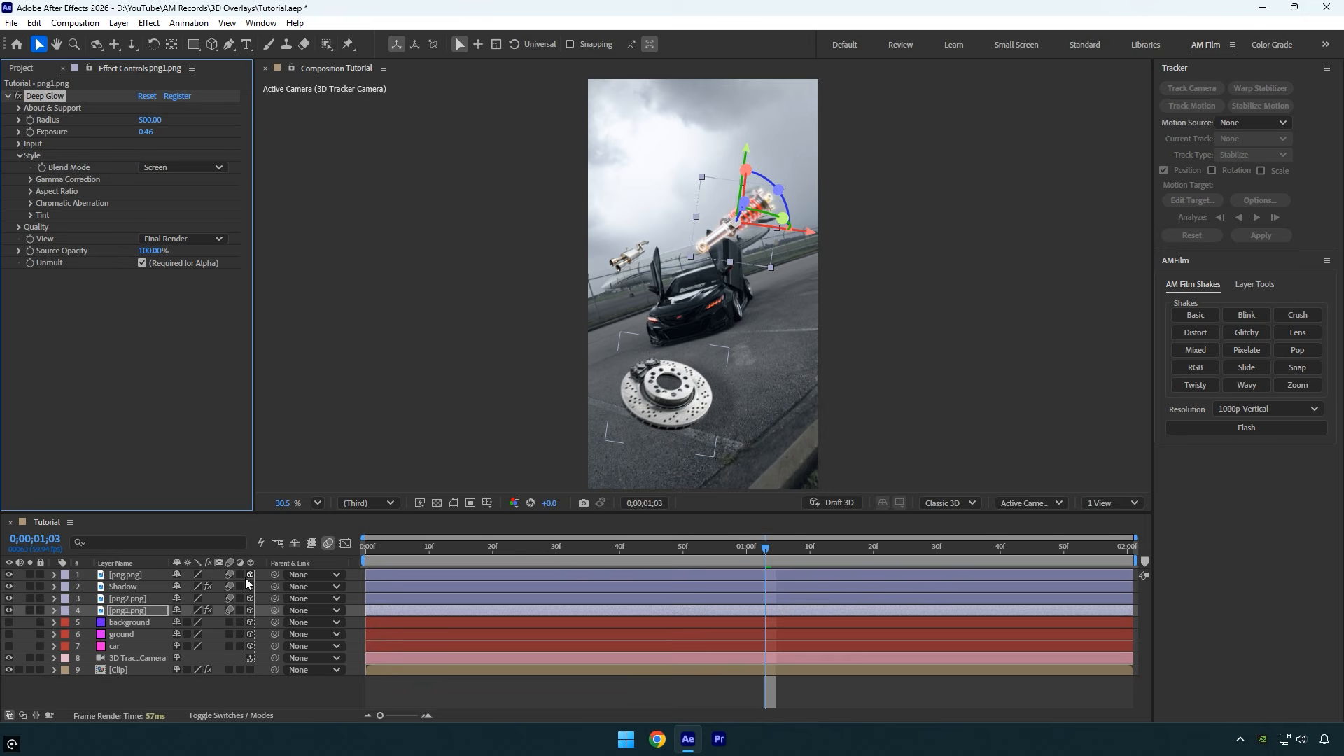
Step: Add the Deep Glow effect to png2.png with Exposure 0.34 and to png.png with Exposure 0.02
{"action": "left_click", "coordinate": [131, 600]}
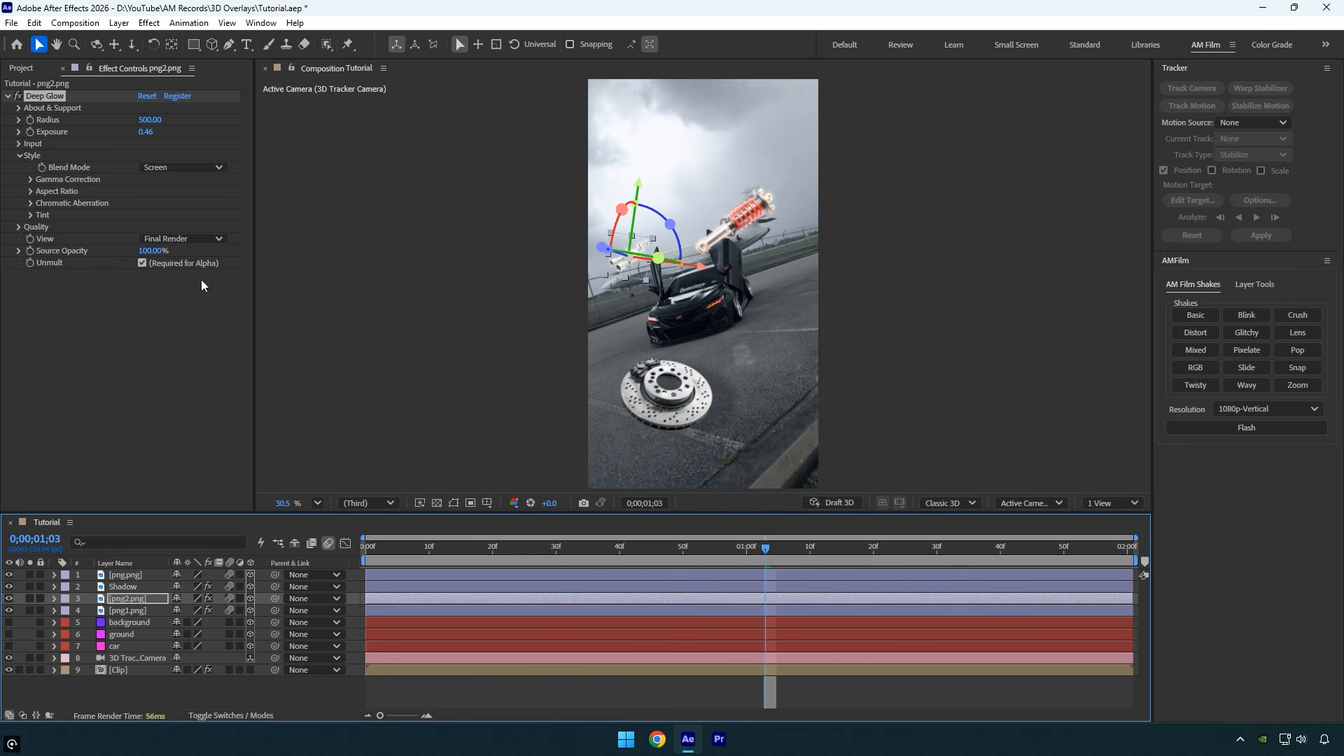
{"action": "left_click_drag", "start_coordinate": [139, 133], "coordinate": [130, 133]}
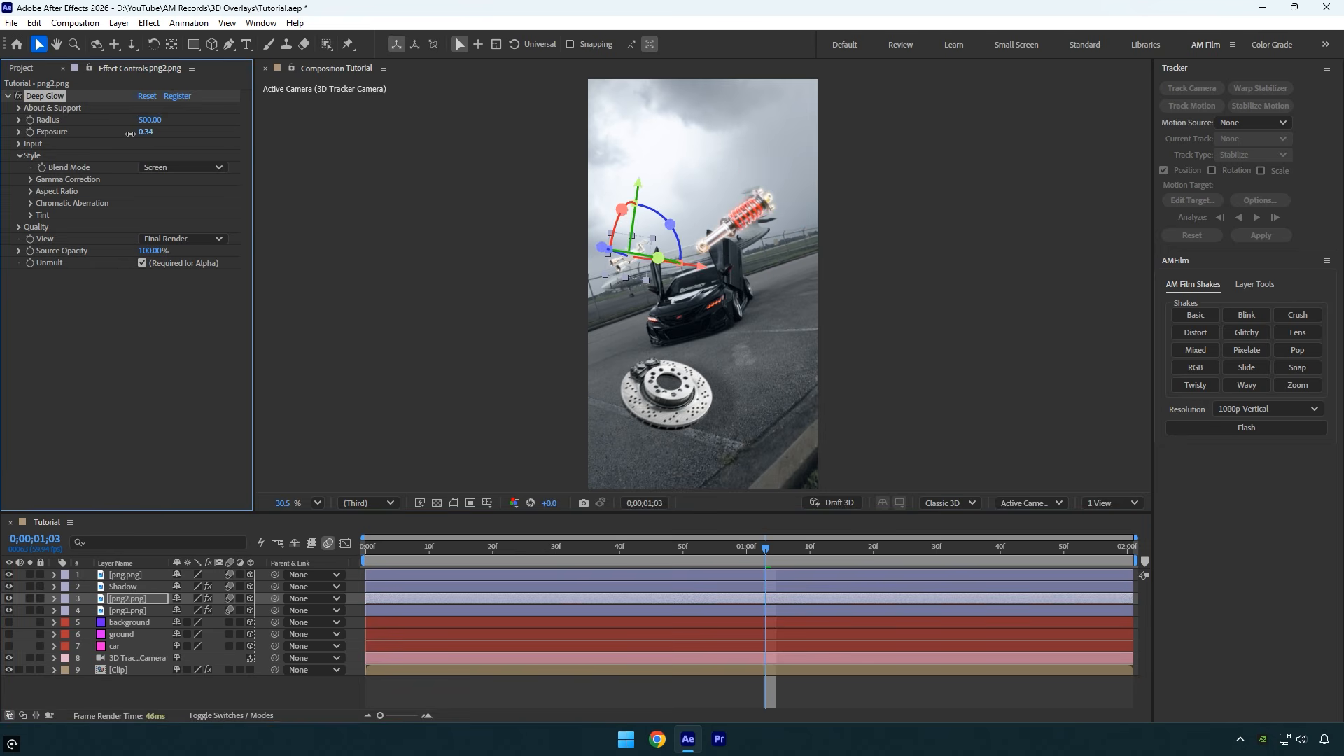
{"action": "left_click", "coordinate": [136, 575]}
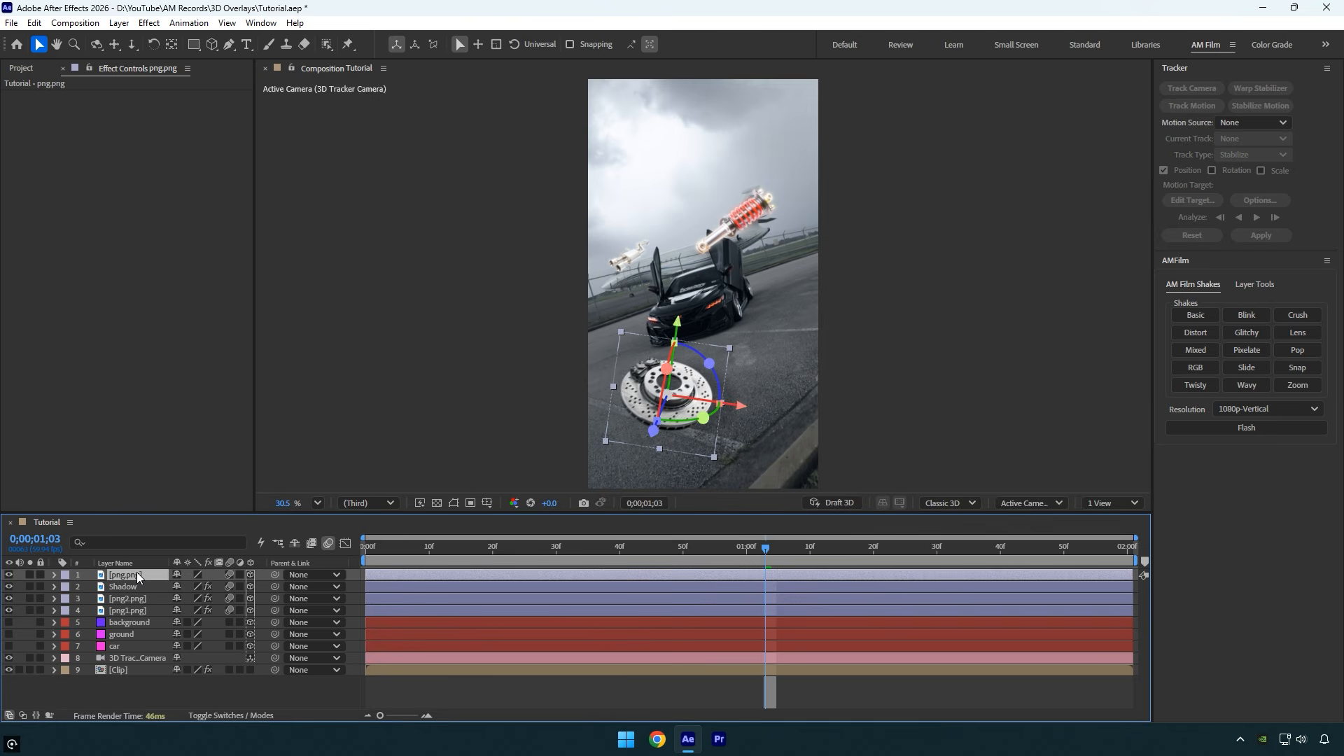
{"action": "left_click_drag", "start_coordinate": [147, 135], "coordinate": [110, 141]}
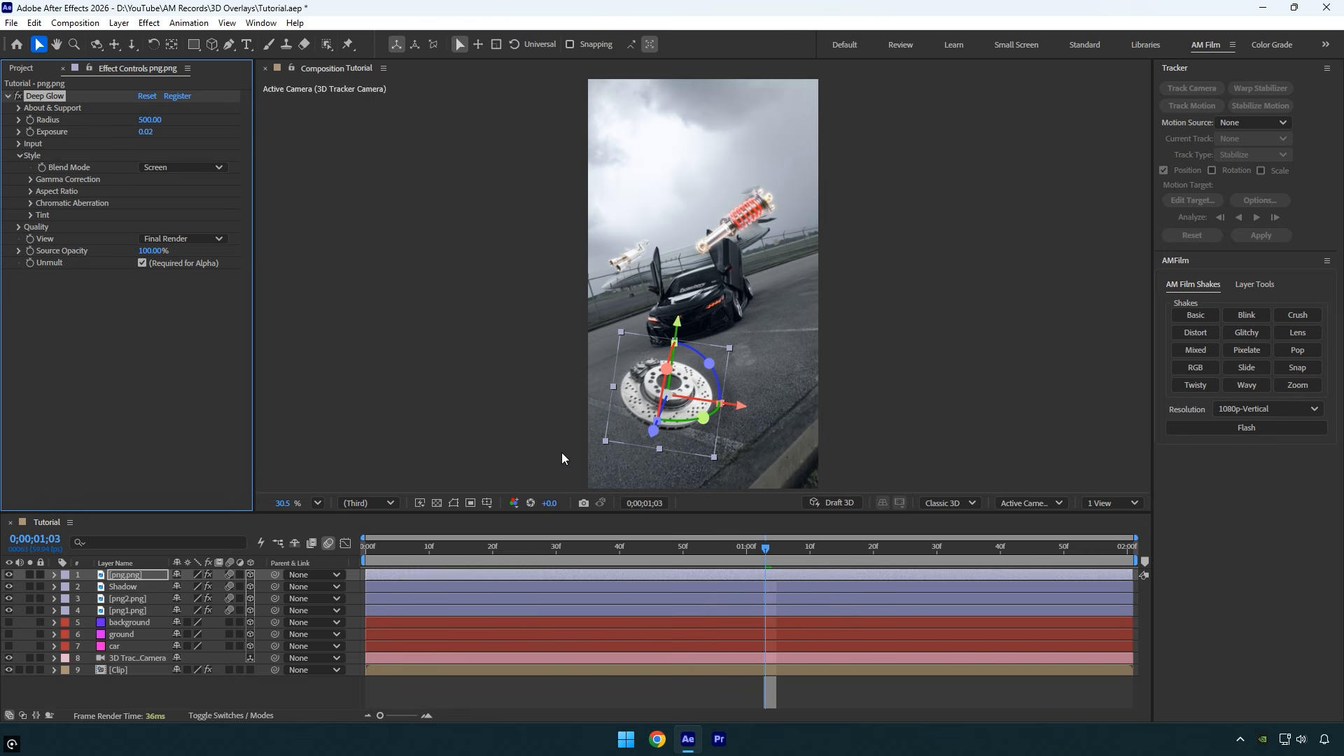
{"action": "scroll", "coordinate": [743, 287], "scroll_direction": "up", "scroll_amount": 5}
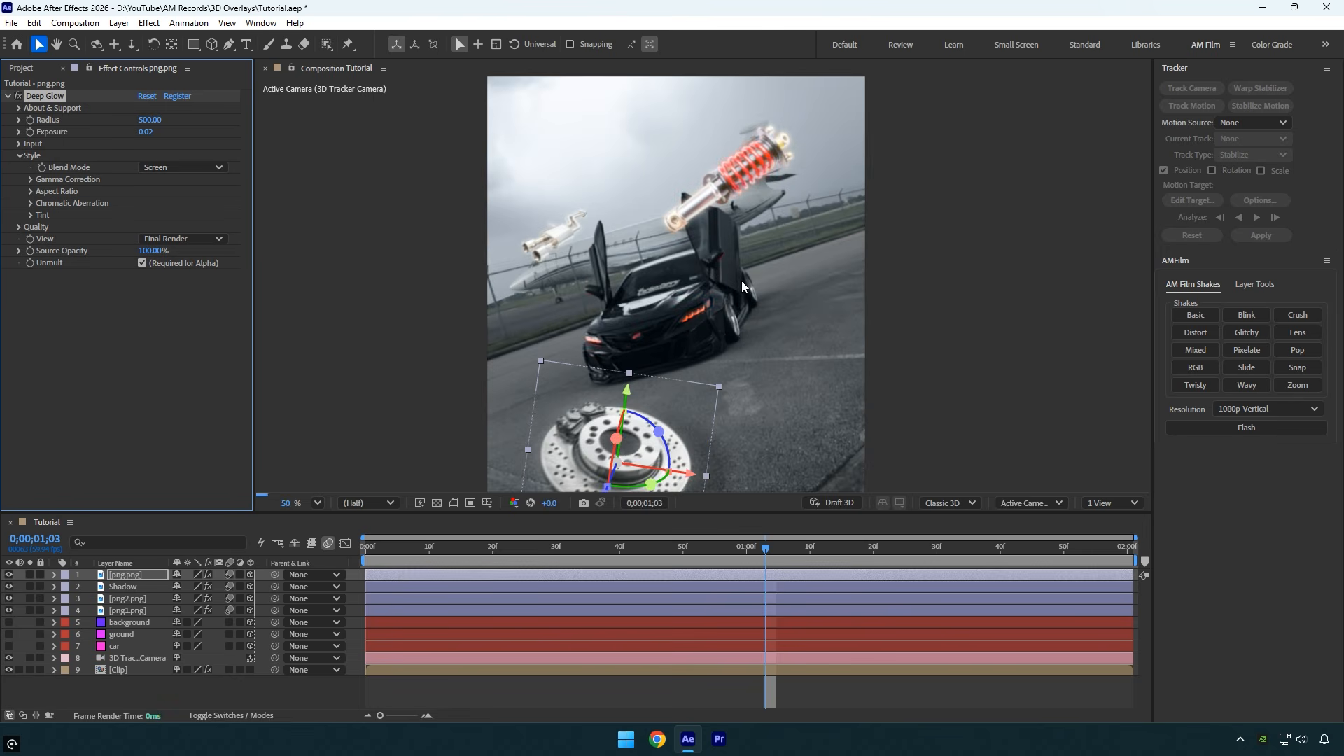